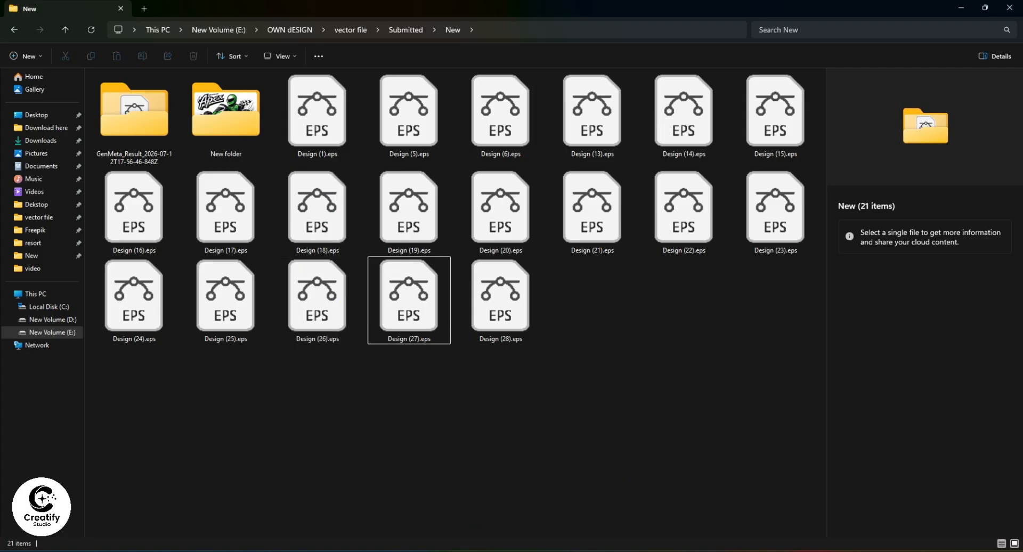
# Step: Switch to the browser and review the illustration prompts in the Claude chat "Premium Adobe Stock prompts with visual consistency"
pyautogui.hotkey('alt', 'Tab')
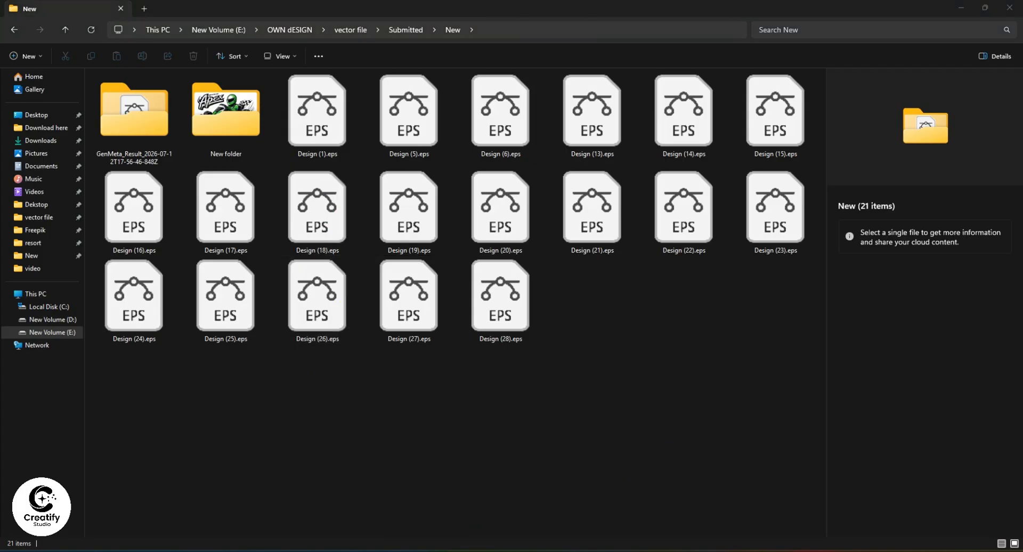
pyautogui.click(572, 517)
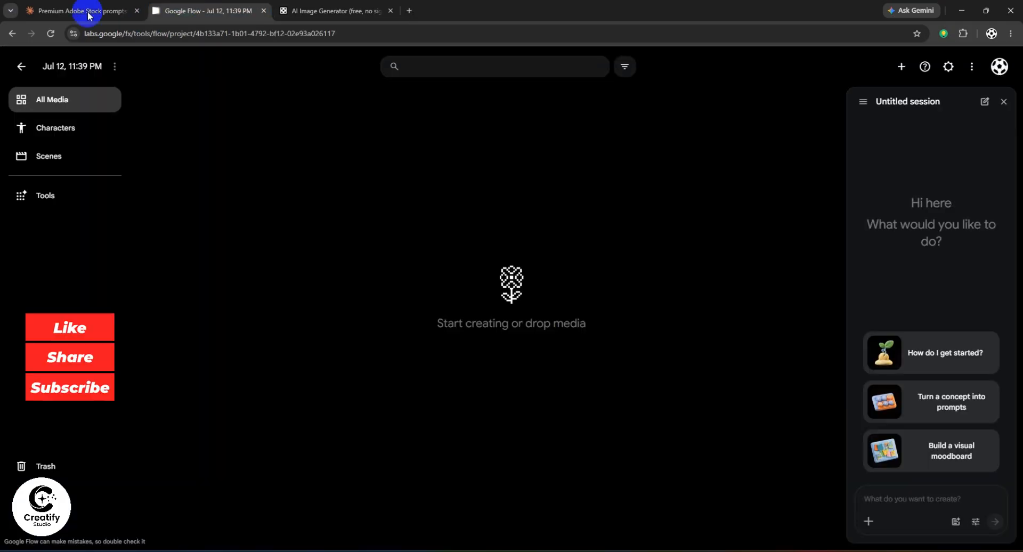
pyautogui.click(108, 9)
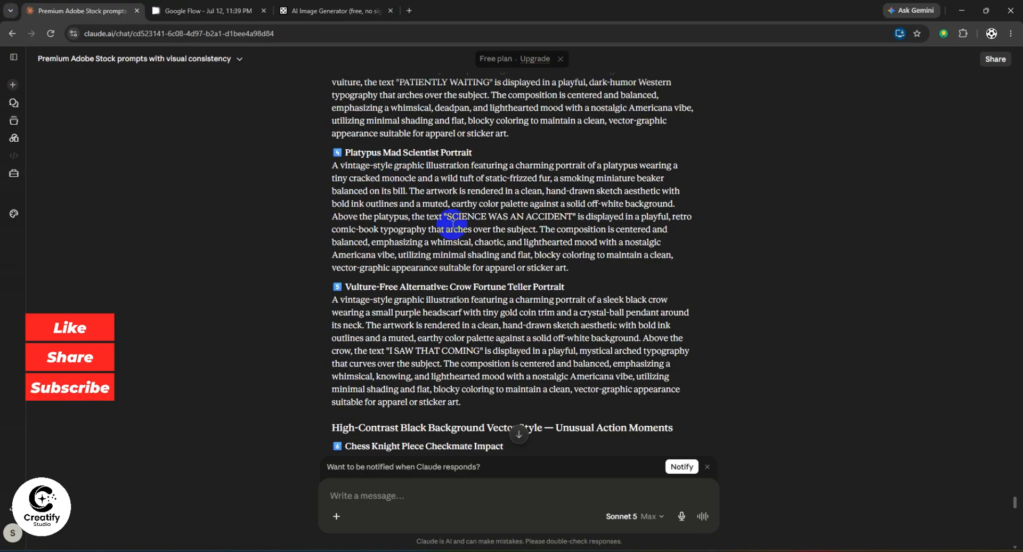
pyautogui.scroll(2, 457, 229)
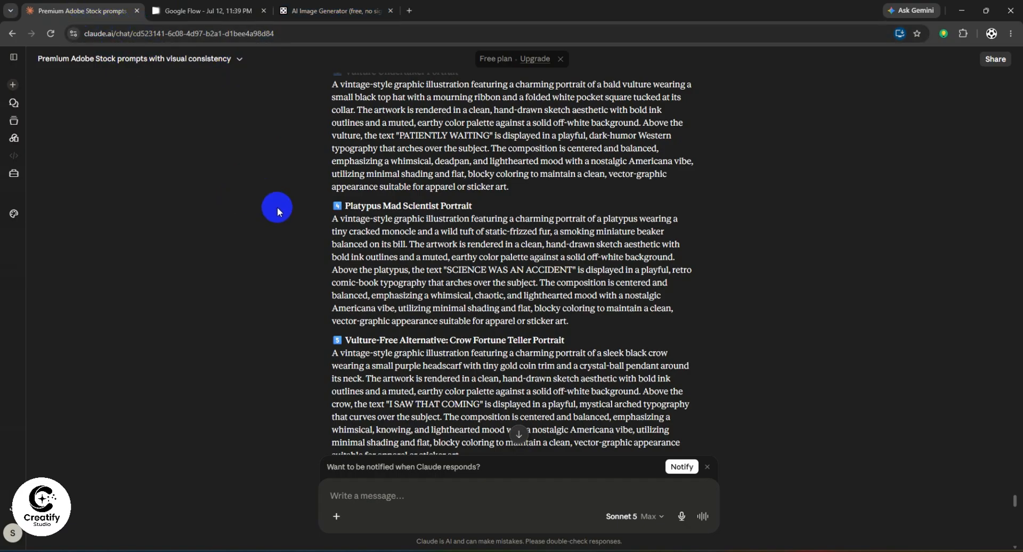
pyautogui.scroll(1, 249, 226)
pyautogui.scroll(-2, 240, 218)
pyautogui.scroll(-1, 240, 217)
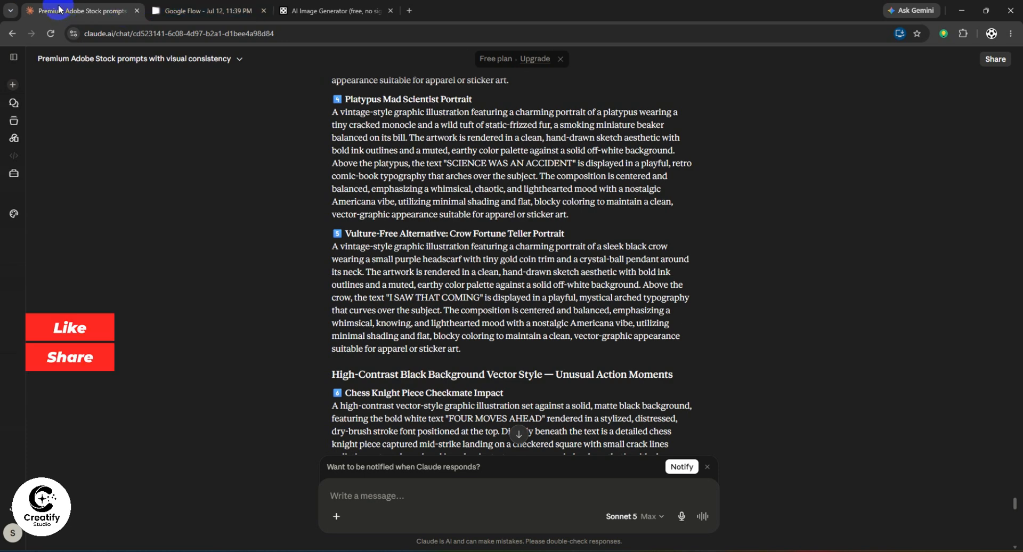
# Step: Look over the Google Flow project and the Perchance AI Image Generator, and open a blank browser tab
pyautogui.click(170, 9)
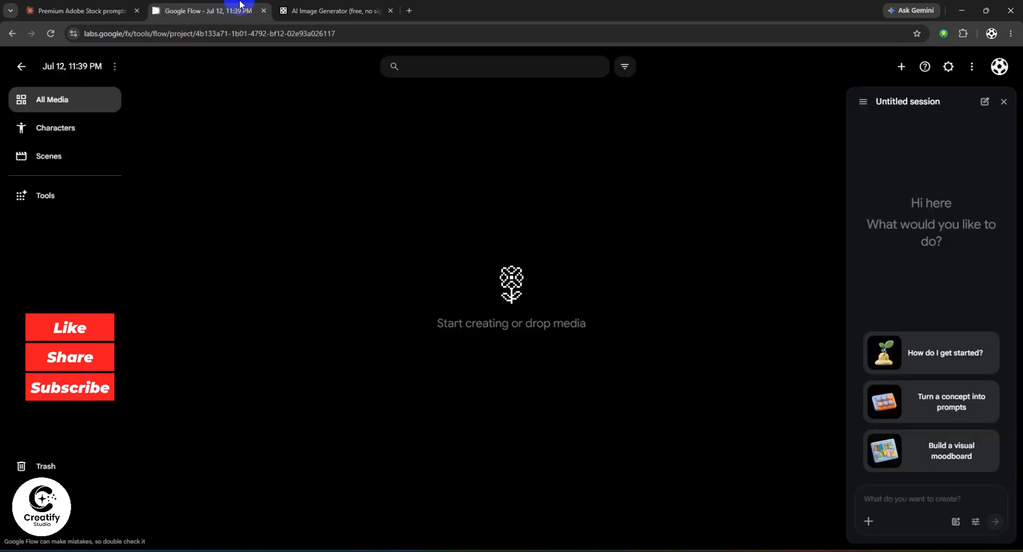
pyautogui.click(315, 10)
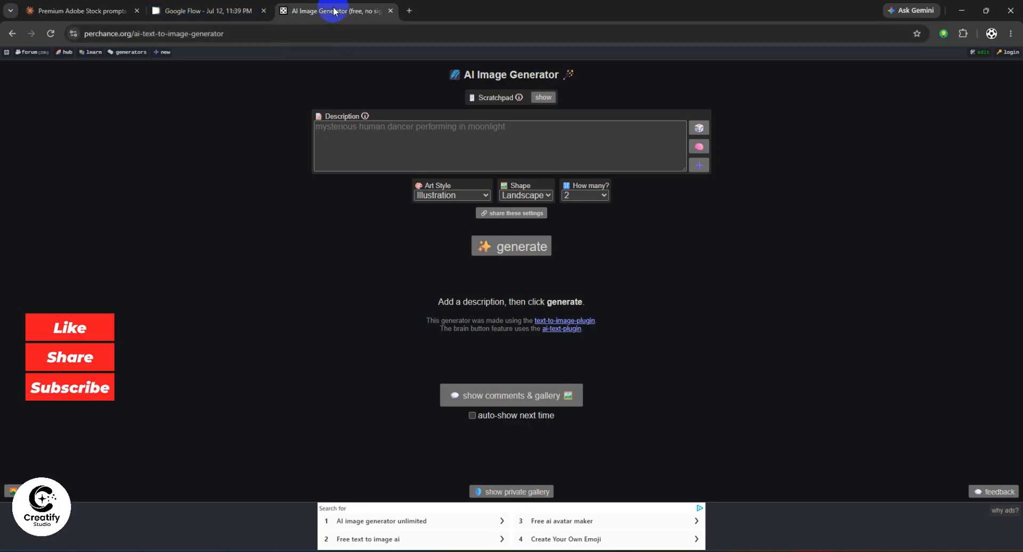
pyautogui.click(409, 10)
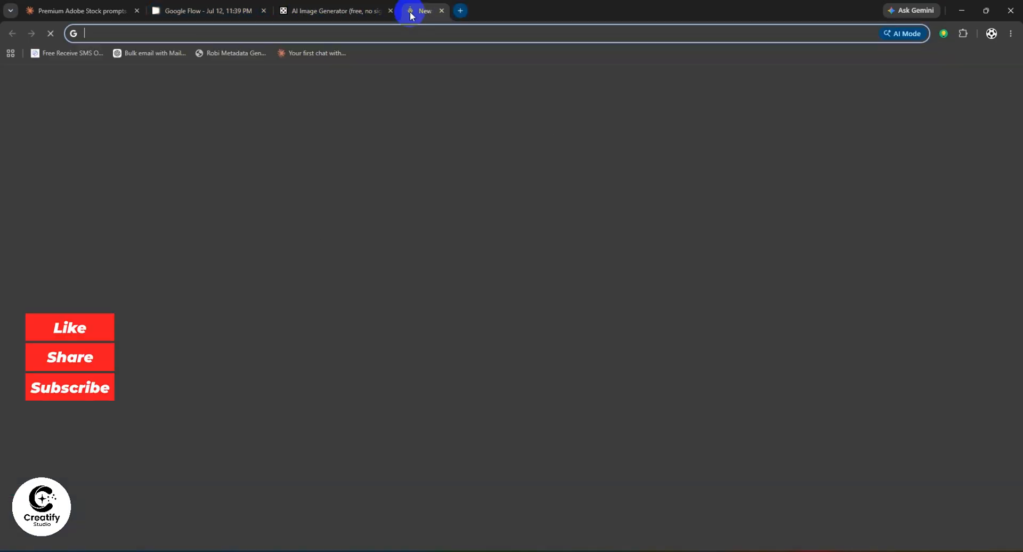
pyautogui.click(336, 10)
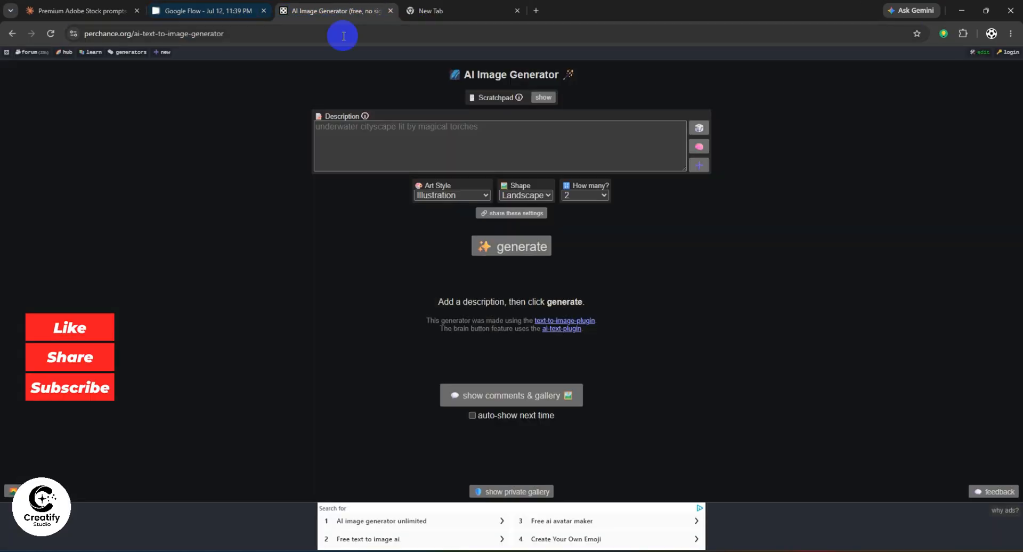
pyautogui.click(410, 8)
pyautogui.click(332, 8)
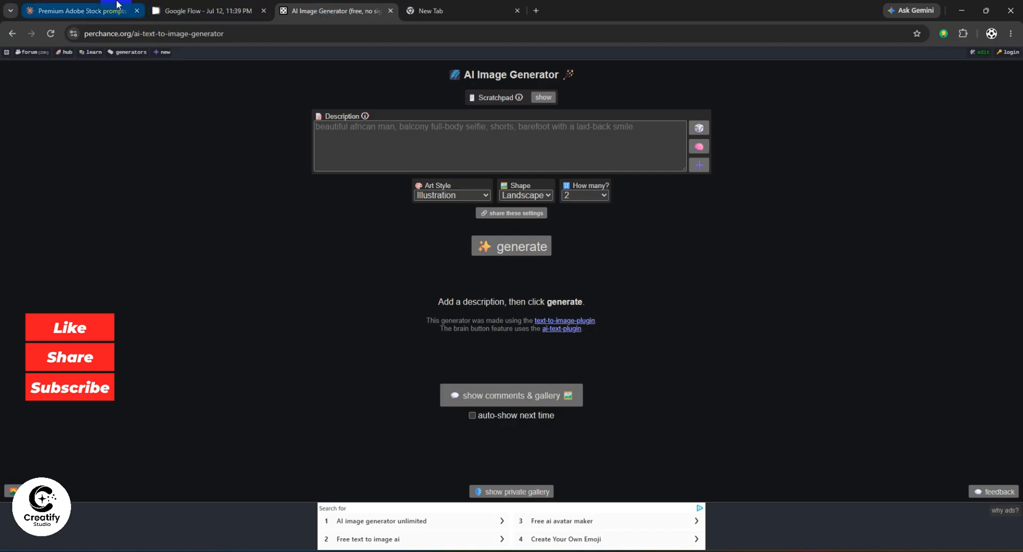
# Step: Copy the full text of the Octopus Jazz Musician Portrait prompt from the Claude chat
pyautogui.click(93, 10)
pyautogui.scroll(4, 420, 185)
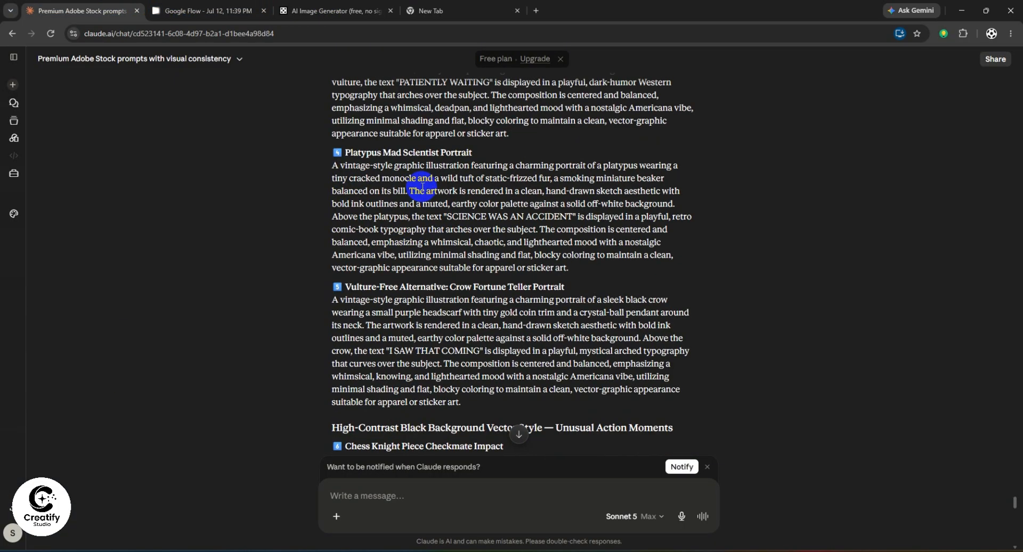
pyautogui.scroll(3, 355, 143)
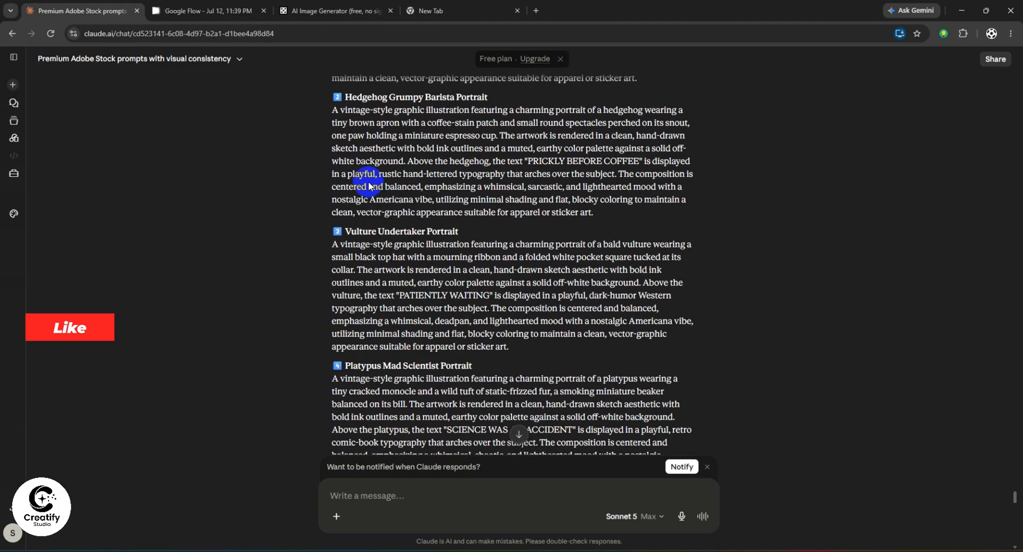
pyautogui.scroll(1, 364, 116)
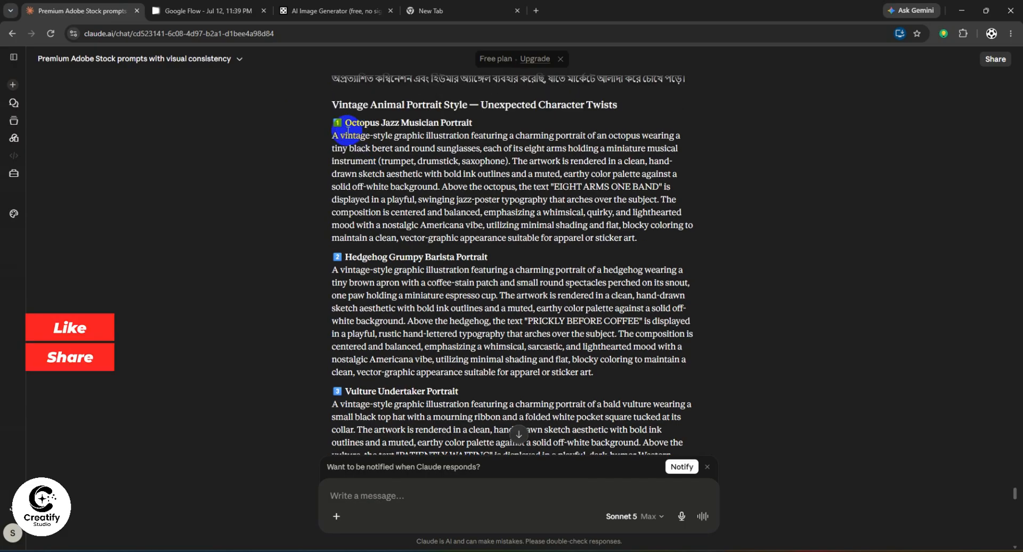
pyautogui.scroll(-1, 343, 124)
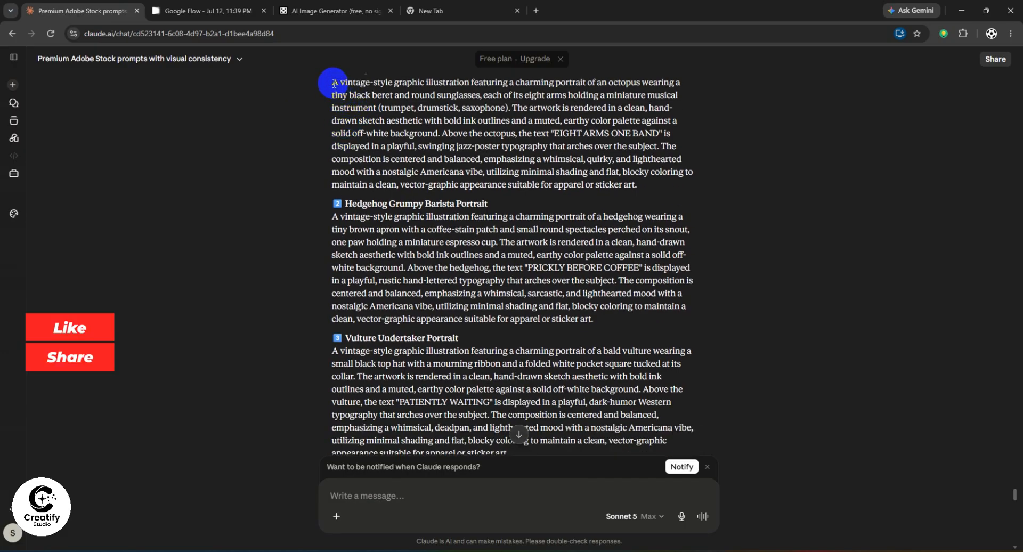
pyautogui.moveTo(331, 83); pyautogui.dragTo(710, 184)
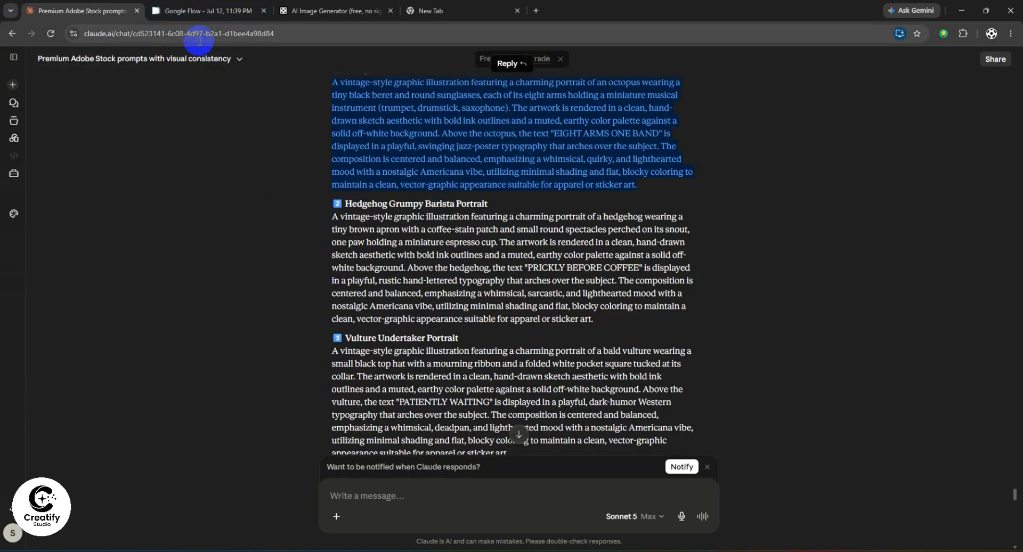
# Step: Paste the octopus prompt into the description of the Perchance AI Image Generator
pyautogui.click(200, 10)
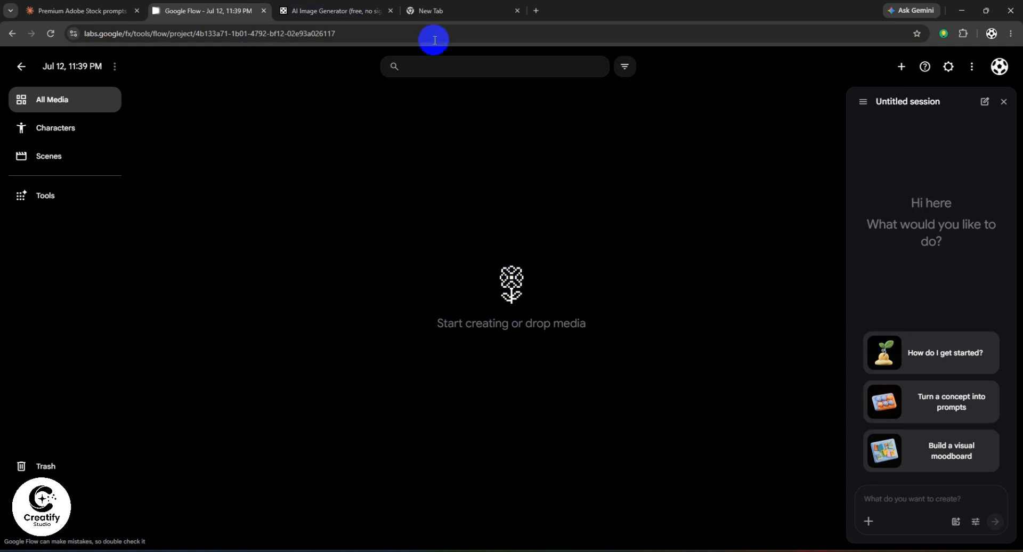
pyautogui.hotkey('ctrl', 'Tab')
pyautogui.click(353, 139)
pyautogui.hotkey('ctrl', 'v')
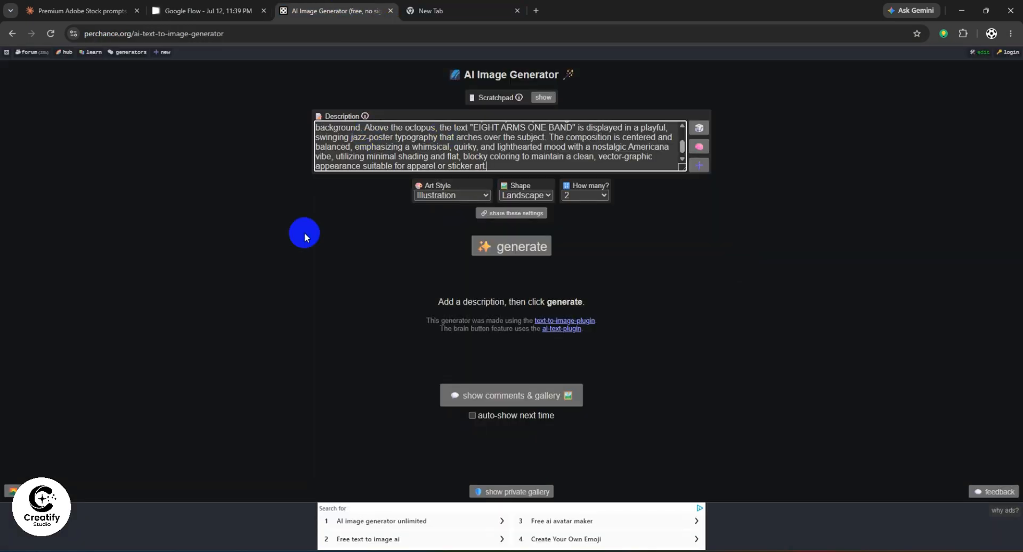
# Step: Set the number of images to 32 and generate the octopus illustrations
pyautogui.click(535, 196)
pyautogui.click(583, 196)
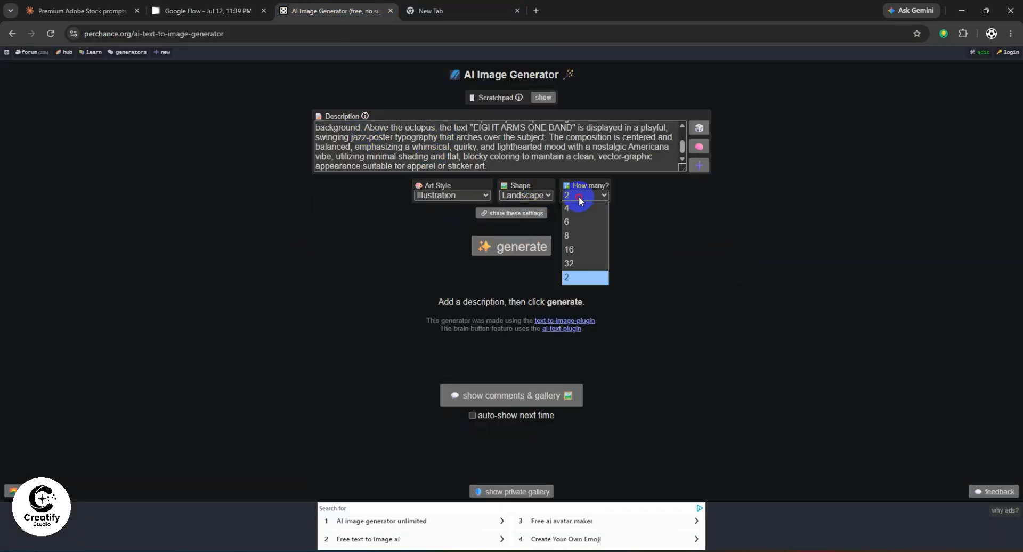
pyautogui.click(496, 203)
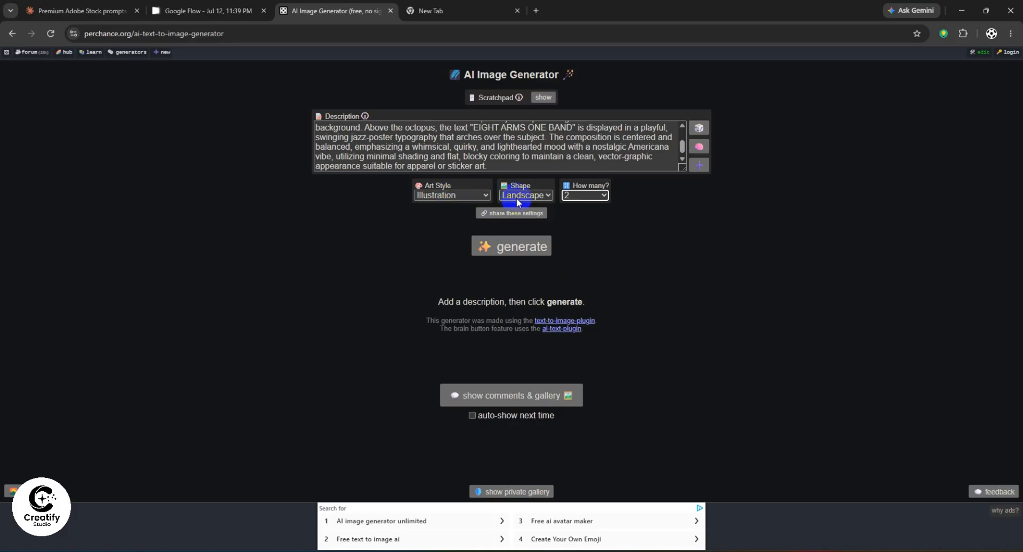
pyautogui.click(582, 195)
pyautogui.click(581, 194)
pyautogui.click(586, 196)
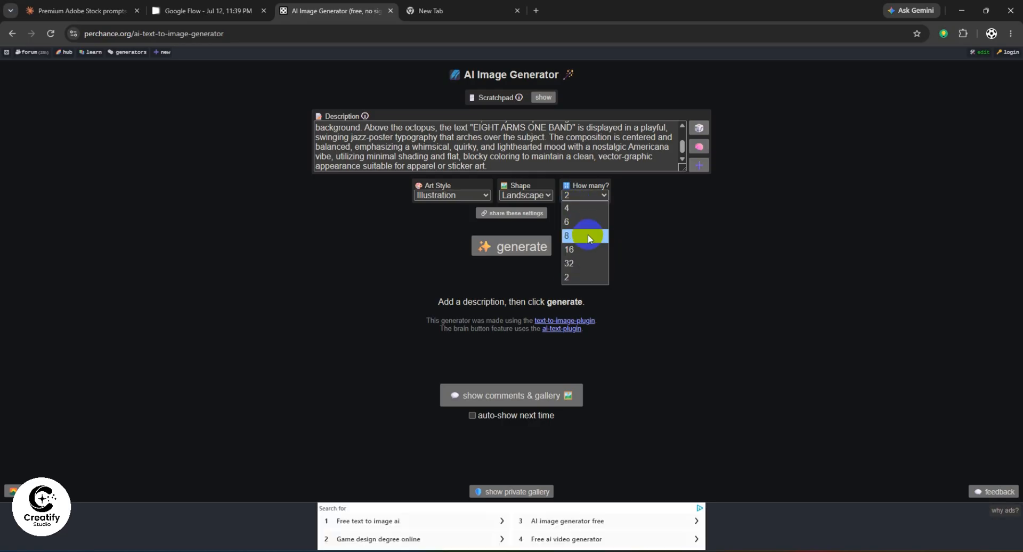
pyautogui.click(575, 263)
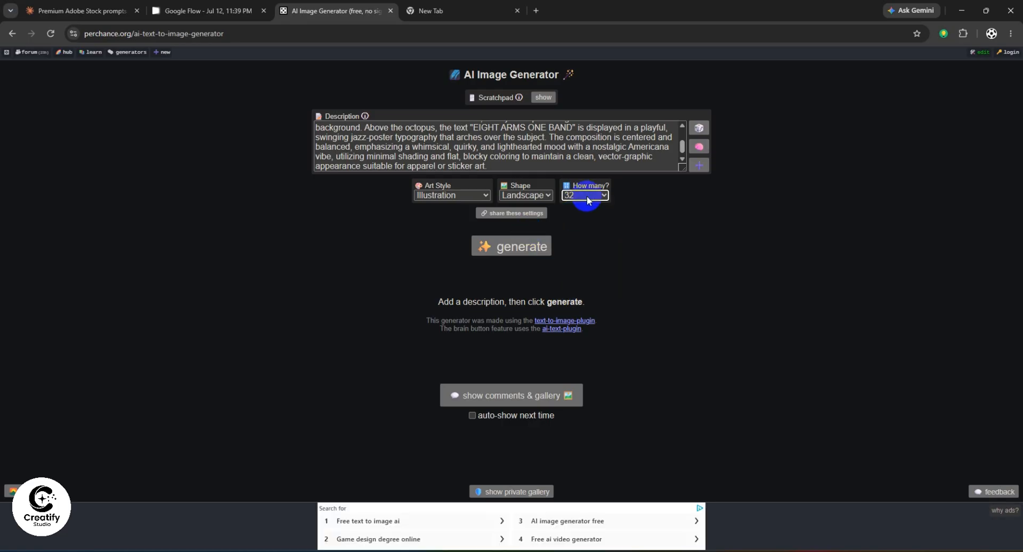
pyautogui.click(500, 251)
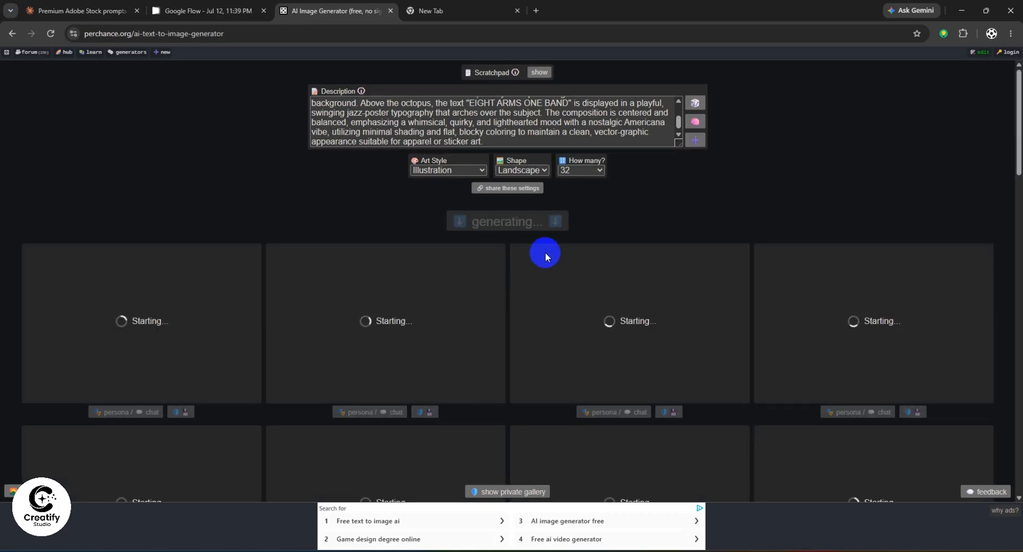
pyautogui.scroll(-5, 506, 350)
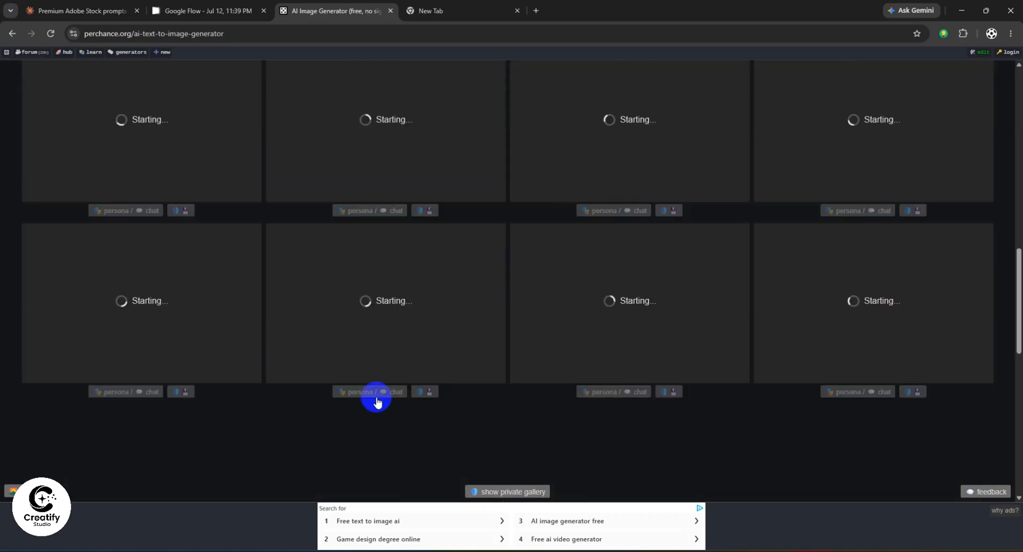
# Step: Submit the same octopus prompt in the Google Flow project's session chat
pyautogui.click(191, 11)
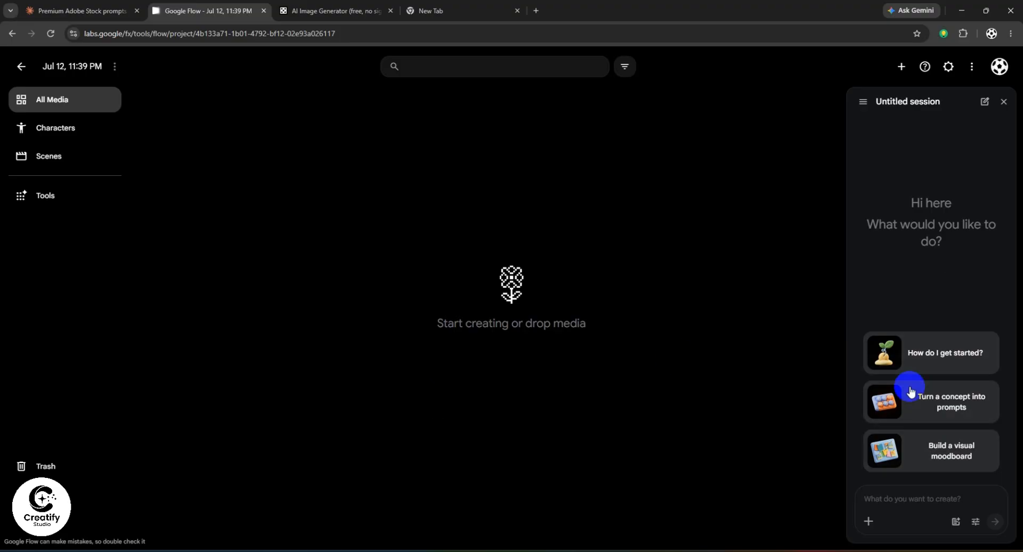
pyautogui.hotkey('ctrl', 'v')
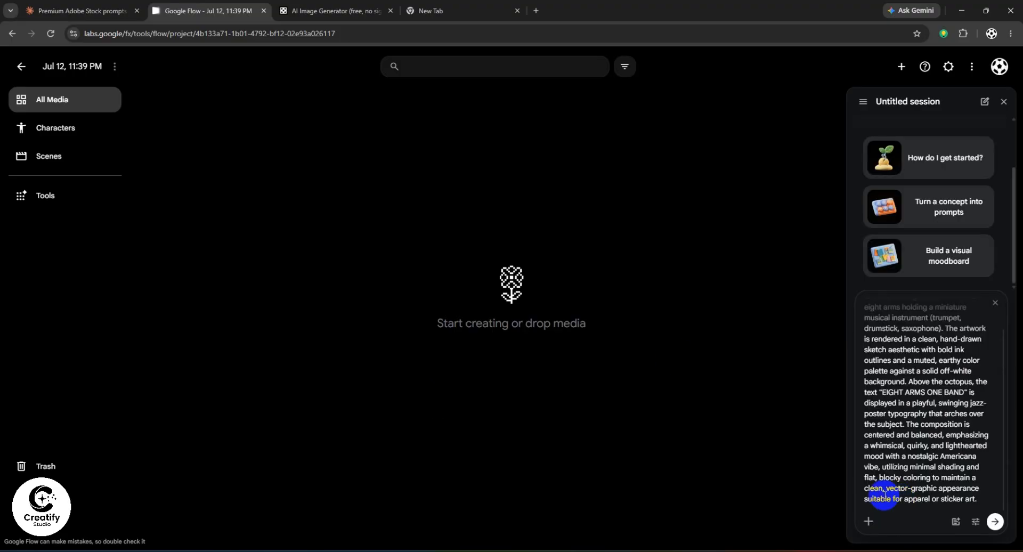
pyautogui.click(997, 525)
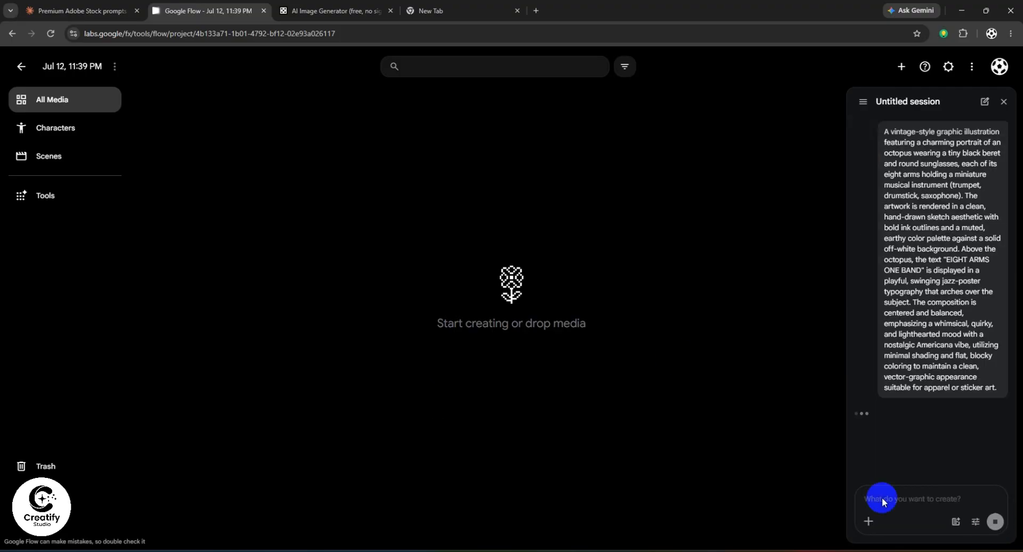
# Step: Check the progress and results of the octopus image generation in both Perchance and Google Flow
pyautogui.click(342, 5)
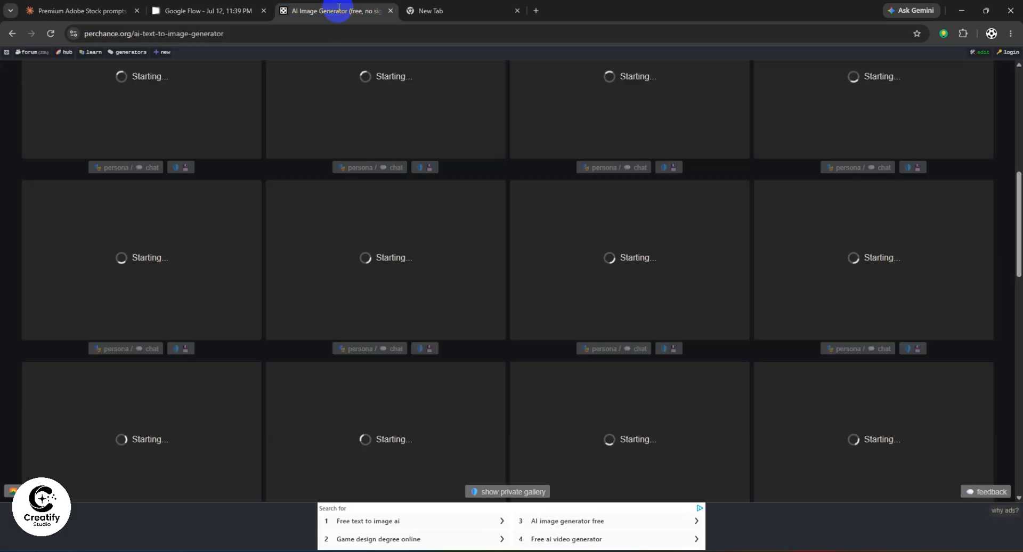
pyautogui.click(224, 6)
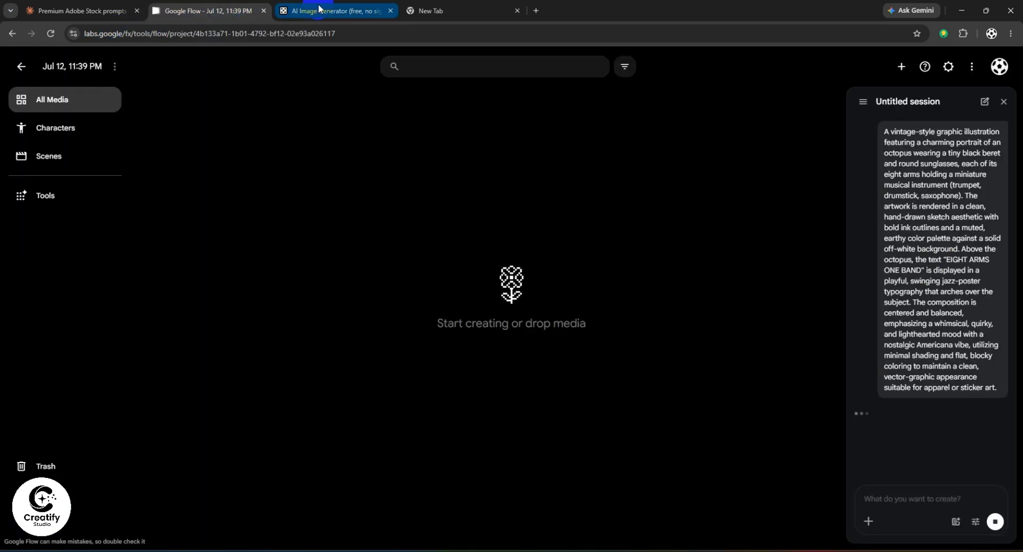
pyautogui.click(215, 13)
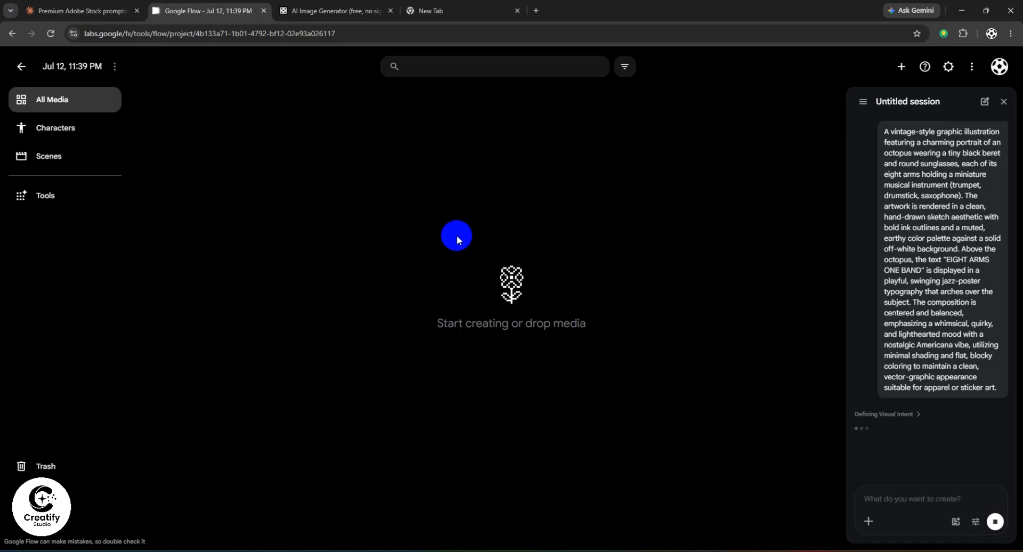
pyautogui.click(333, 11)
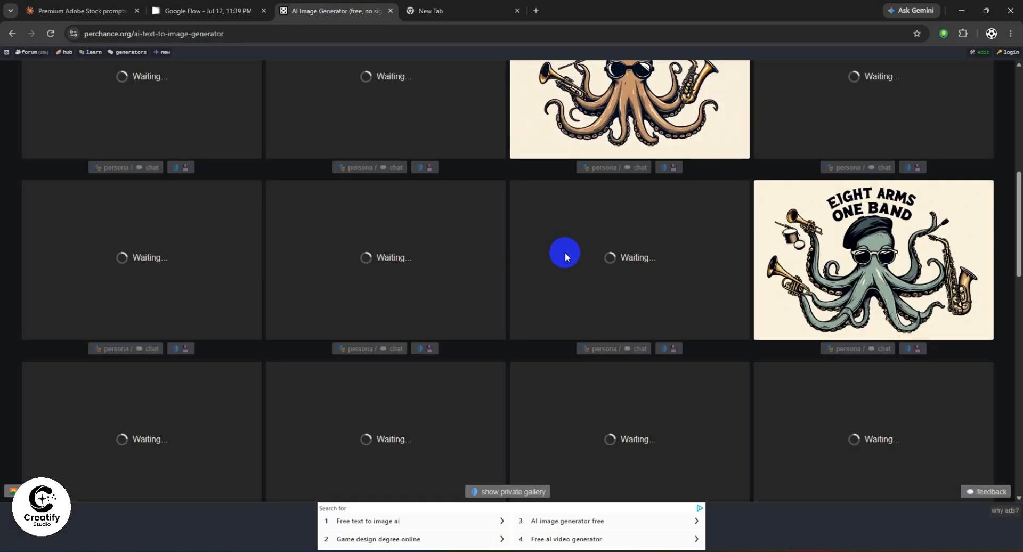
pyautogui.scroll(-5, 501, 277)
pyautogui.scroll(2, 501, 296)
pyautogui.scroll(2, 514, 293)
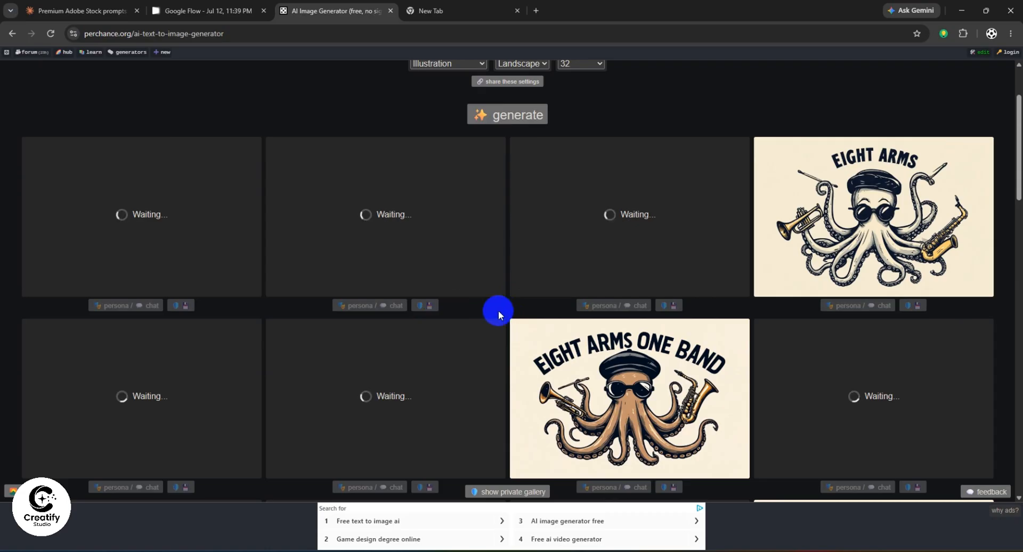
pyautogui.scroll(-3, 538, 307)
pyautogui.scroll(-4, 587, 299)
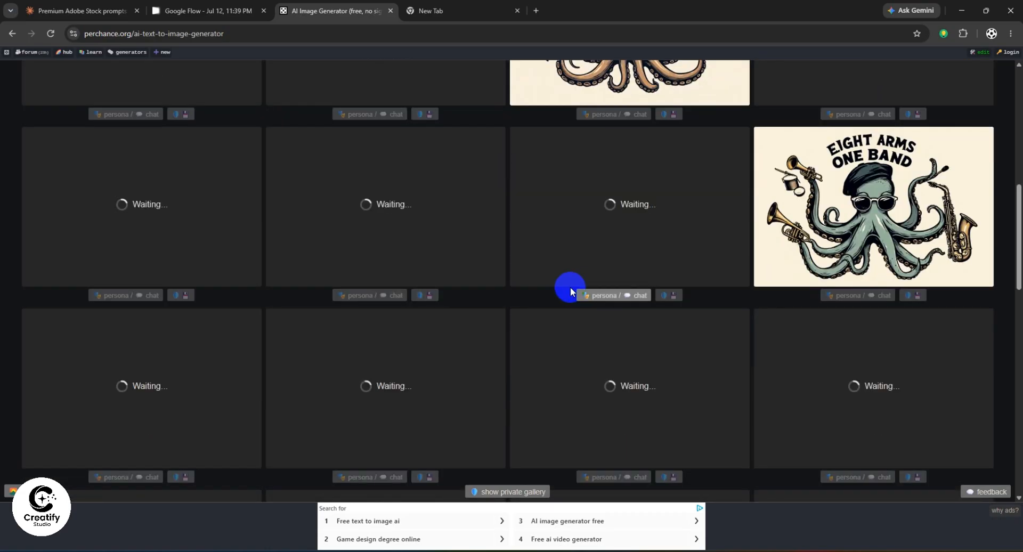
pyautogui.scroll(7, 536, 284)
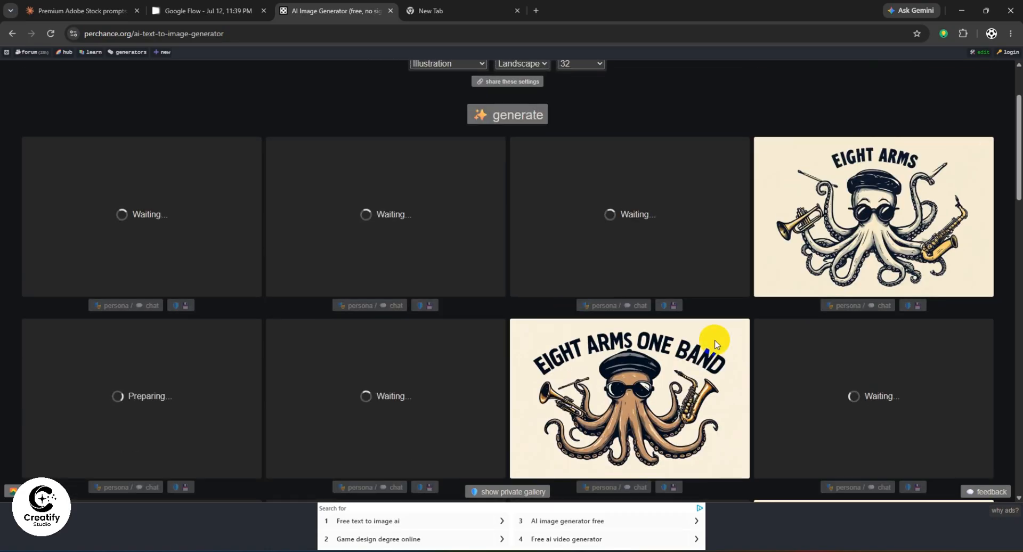
pyautogui.scroll(3, 425, 294)
pyautogui.click(209, 13)
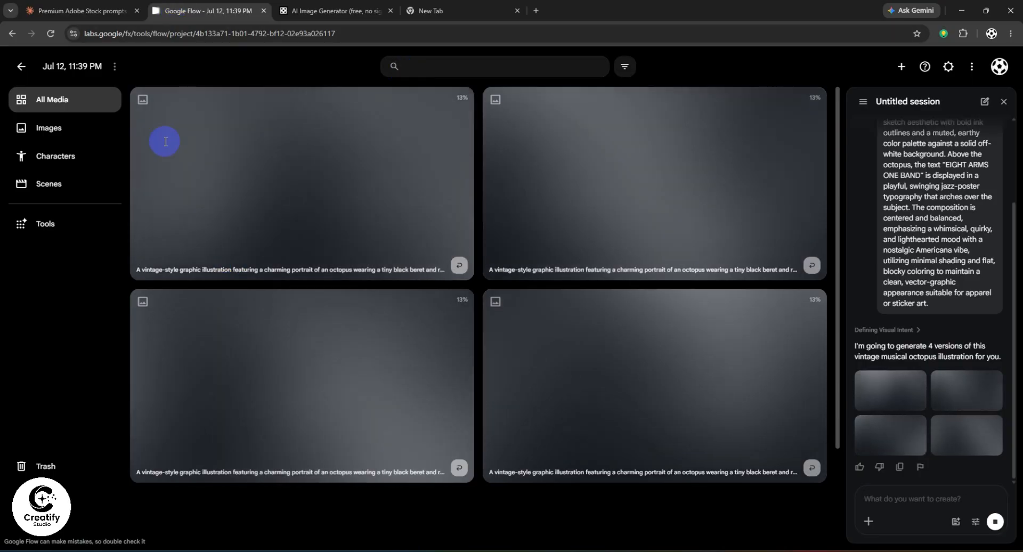
# Step: Switch to the Claude chat and copy the full Hedgehog Grumpy Barista Portrait prompt
pyautogui.click(47, 9)
pyautogui.click(349, 225)
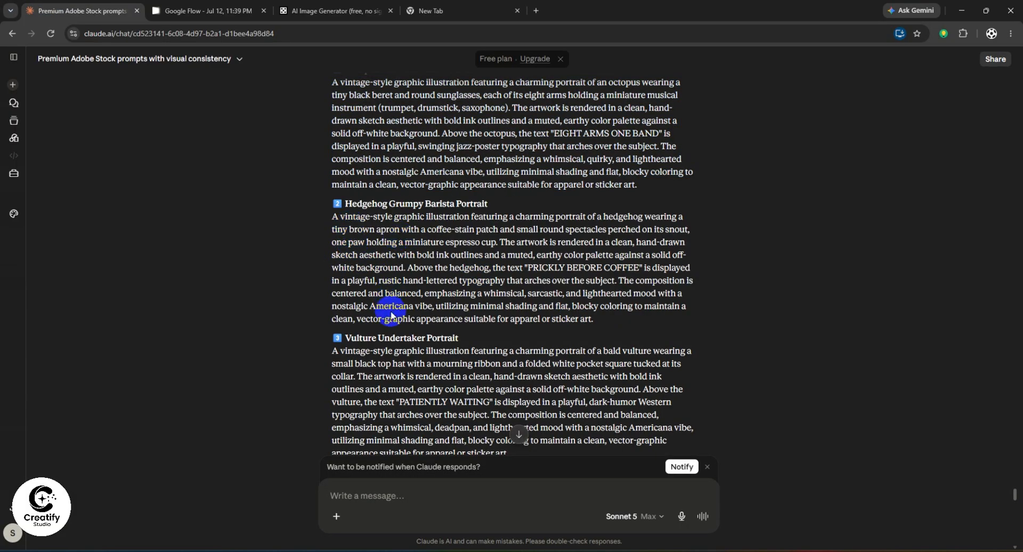
pyautogui.scroll(2, 392, 316)
pyautogui.scroll(-2, 359, 172)
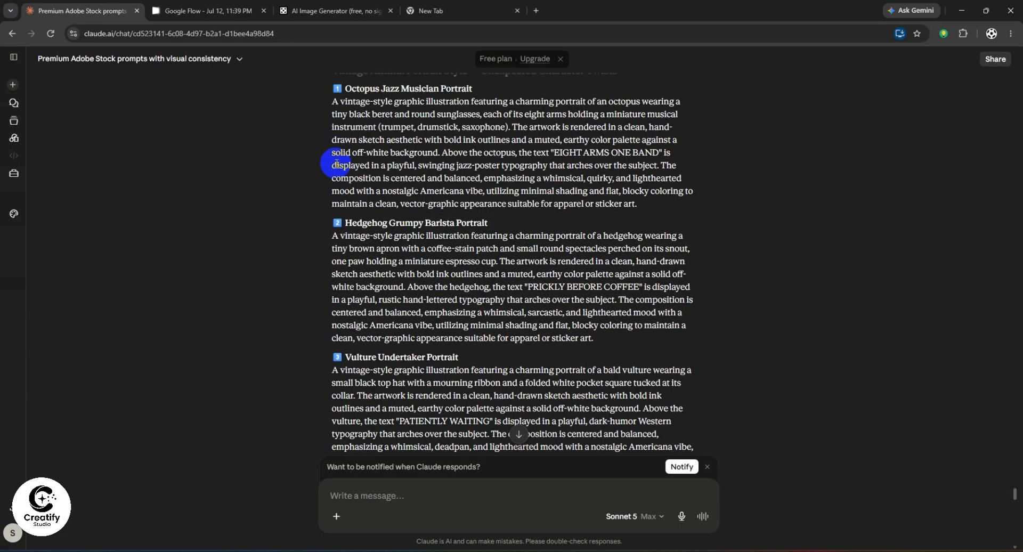
pyautogui.scroll(1, 336, 164)
pyautogui.moveTo(326, 109)
pyautogui.mouseDown()
pyautogui.moveTo(456, 103)
pyautogui.moveTo(335, 108)
pyautogui.mouseUp()
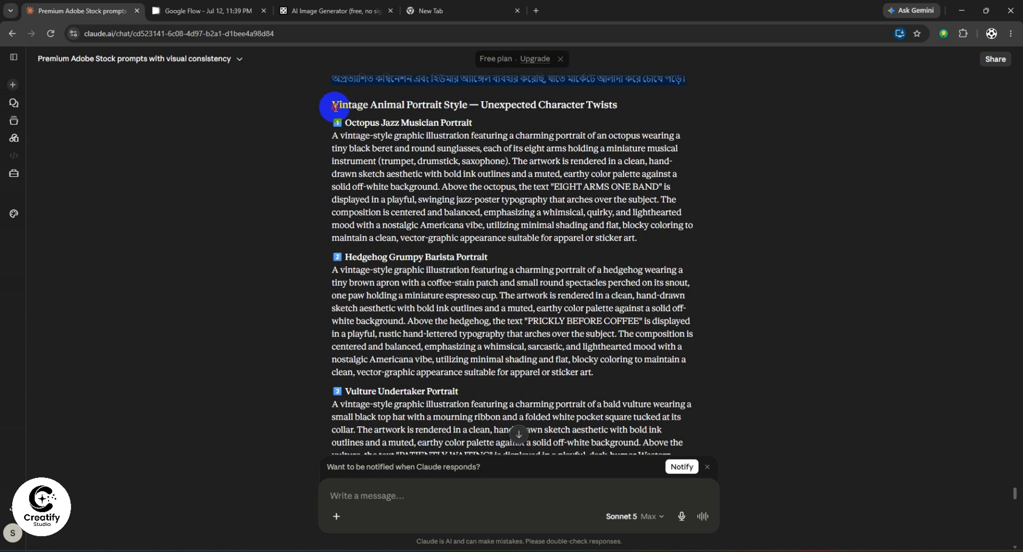
pyautogui.click(509, 108)
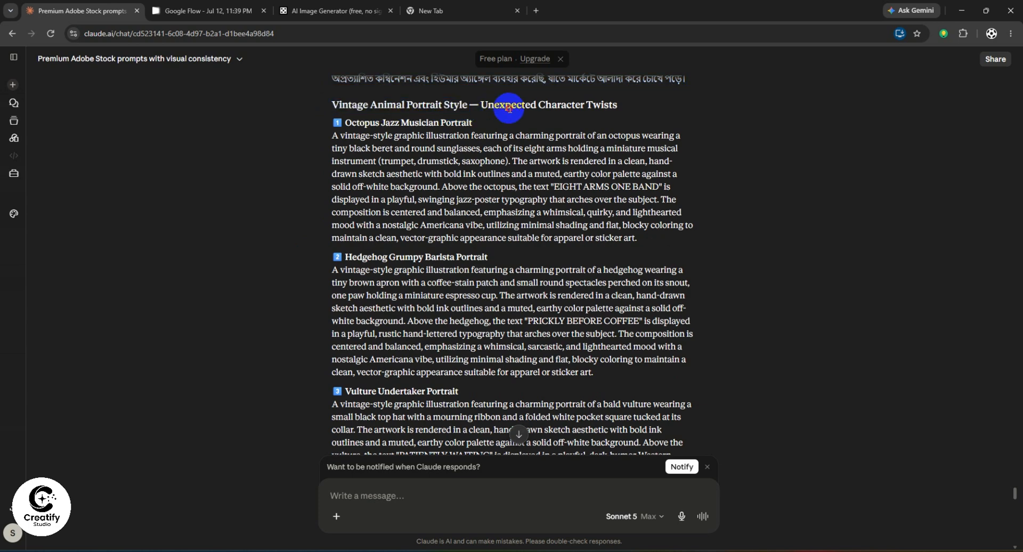
pyautogui.scroll(-2, 428, 133)
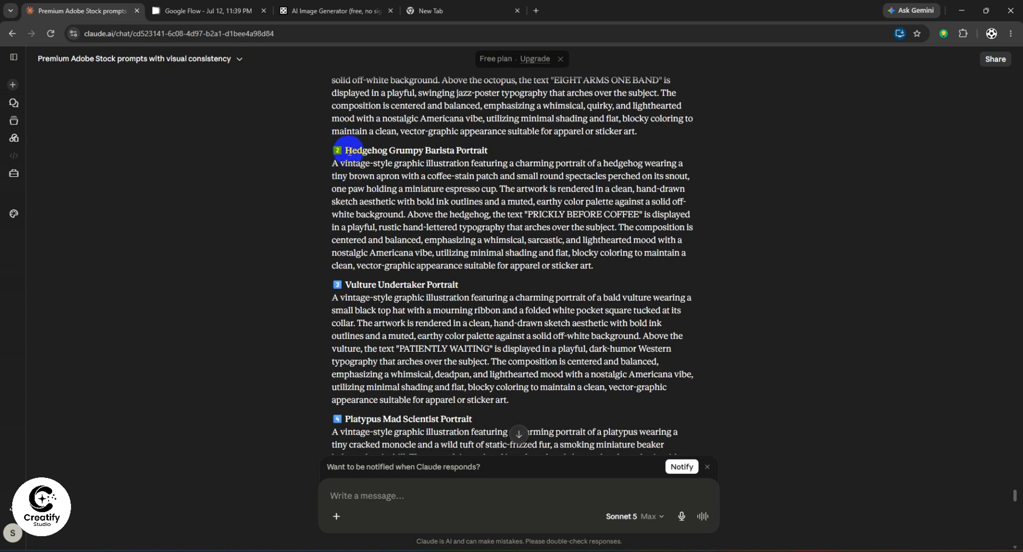
pyautogui.moveTo(346, 151); pyautogui.dragTo(443, 153)
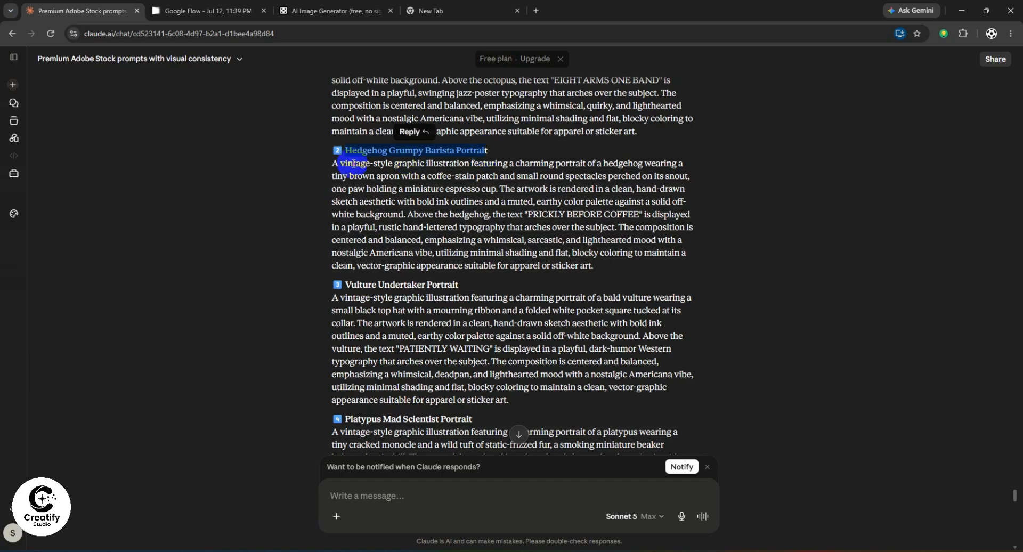
pyautogui.click(363, 153)
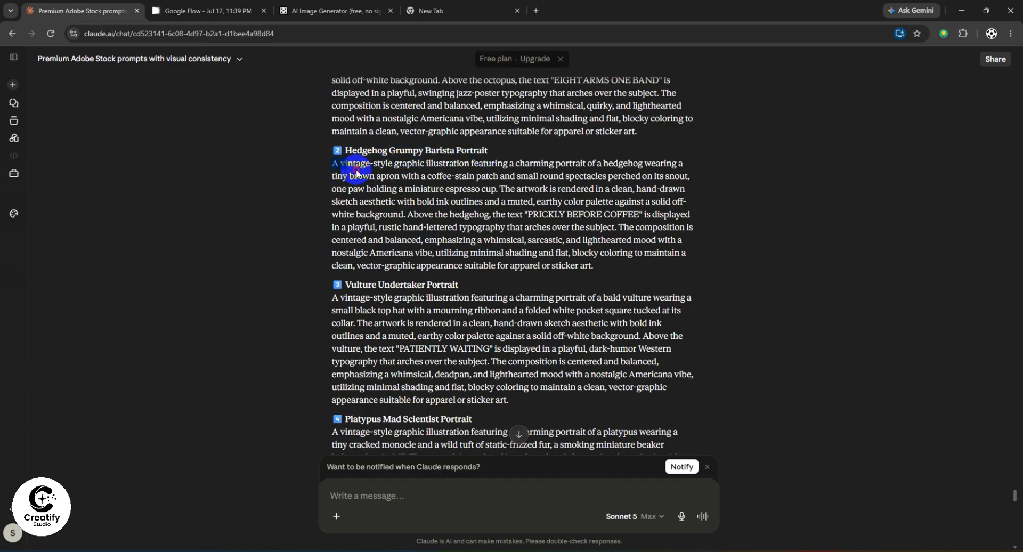
pyautogui.moveTo(356, 172); pyautogui.dragTo(618, 269)
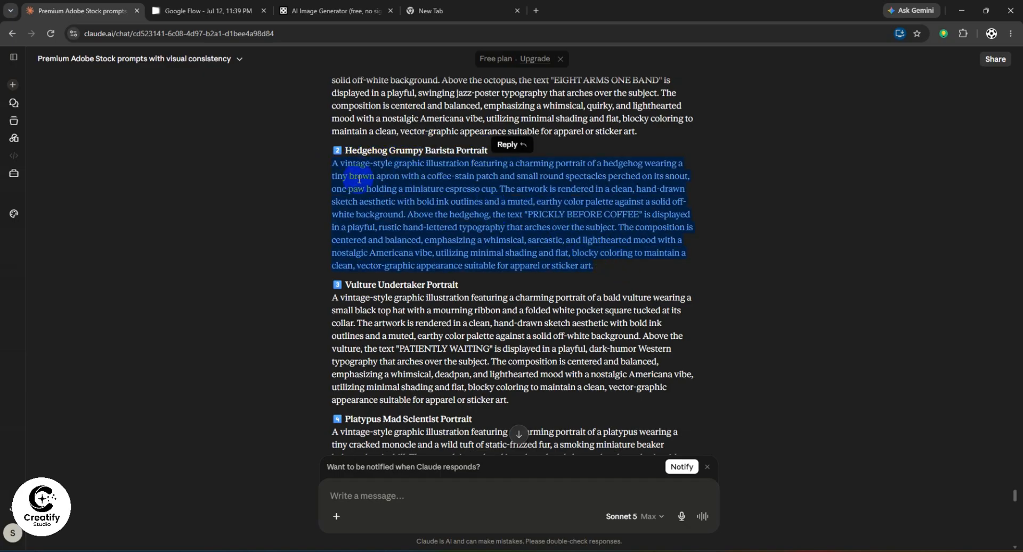
pyautogui.click(352, 162)
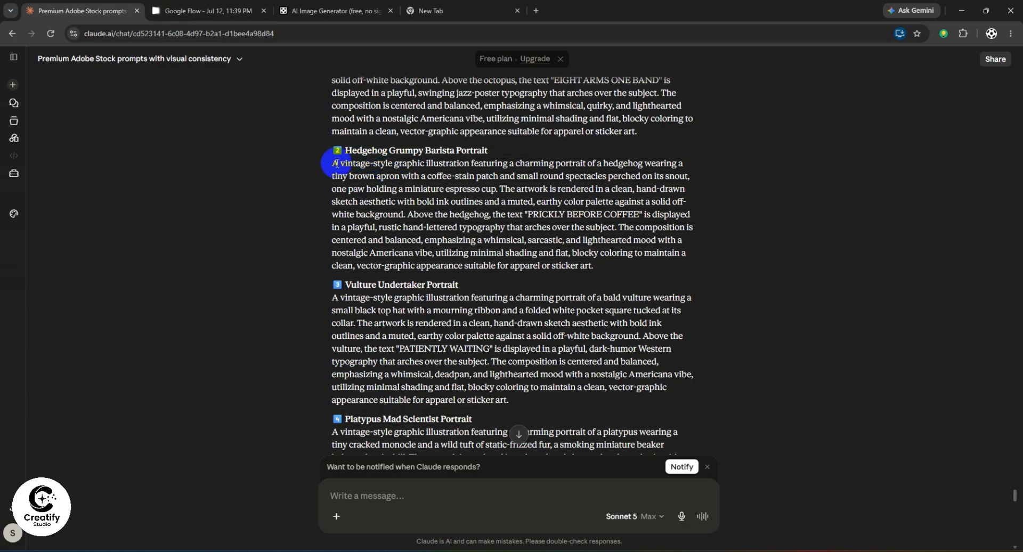
pyautogui.moveTo(344, 163); pyautogui.dragTo(547, 226)
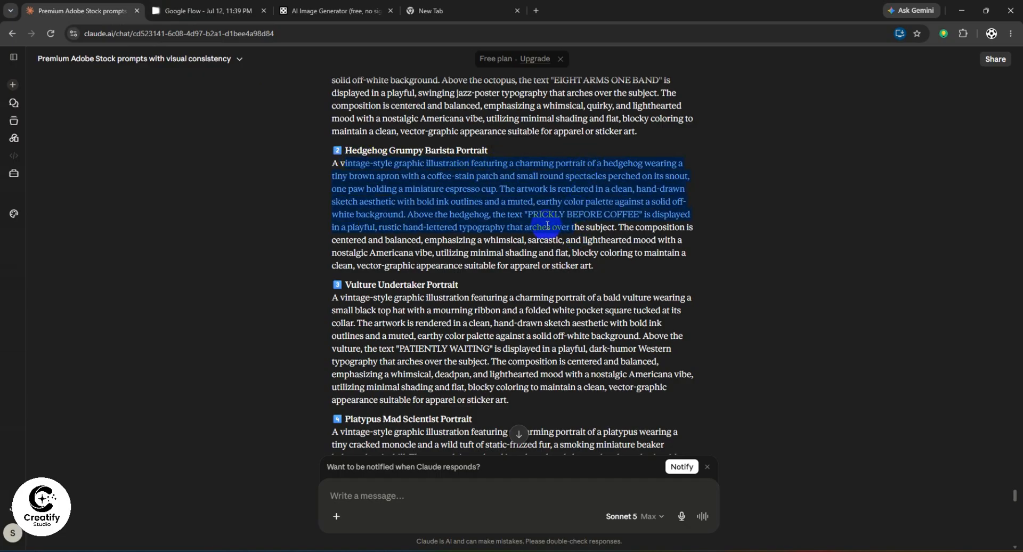
# Step: Submit the hedgehog barista prompt in the Google Flow project's session chat
pyautogui.click(203, 6)
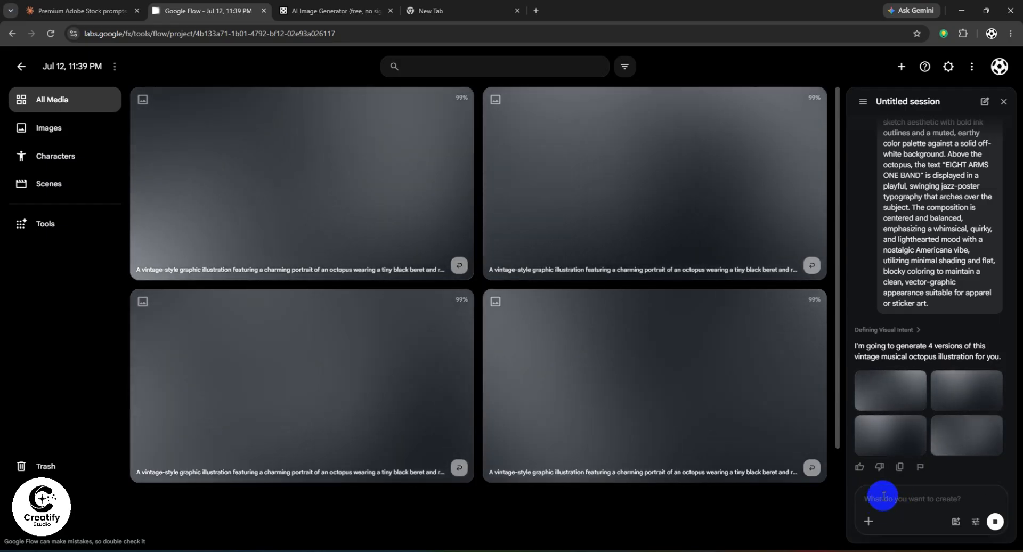
pyautogui.click(884, 497)
pyautogui.hotkey('ctrl', 'v')
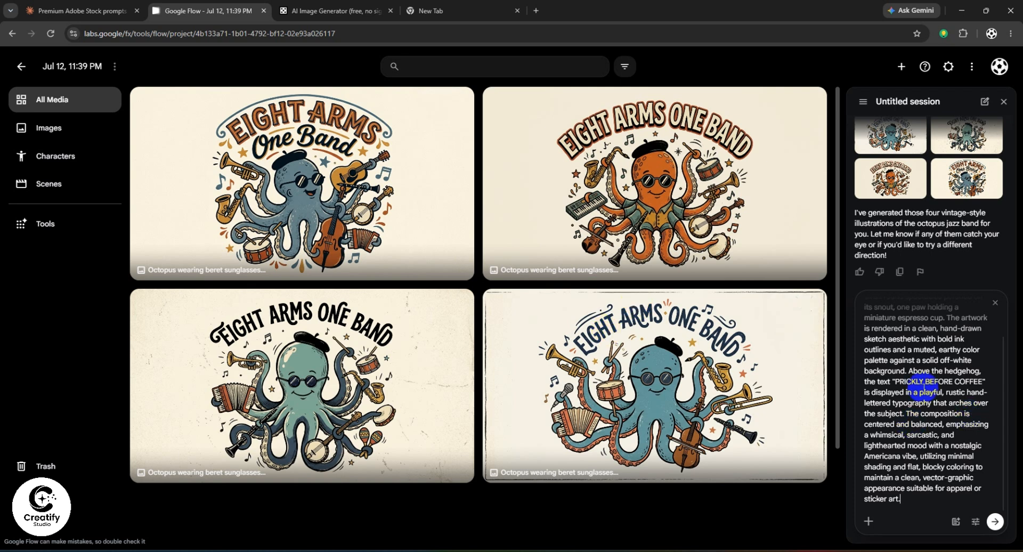
pyautogui.click(996, 528)
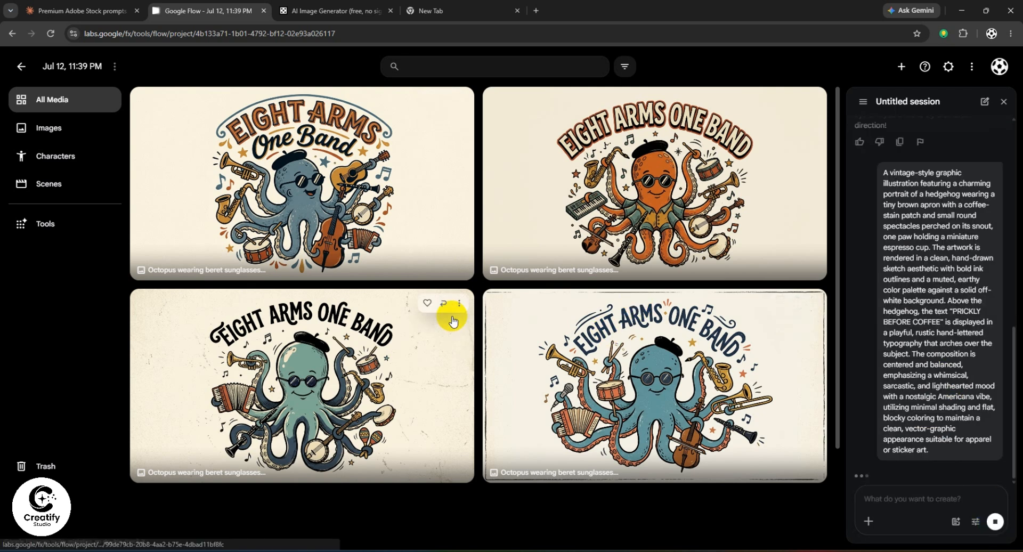
# Step: Replace the description in the Perchance AI Image Generator with the hedgehog prompt and generate the images
pyautogui.click(336, 11)
pyautogui.scroll(-8, 397, 285)
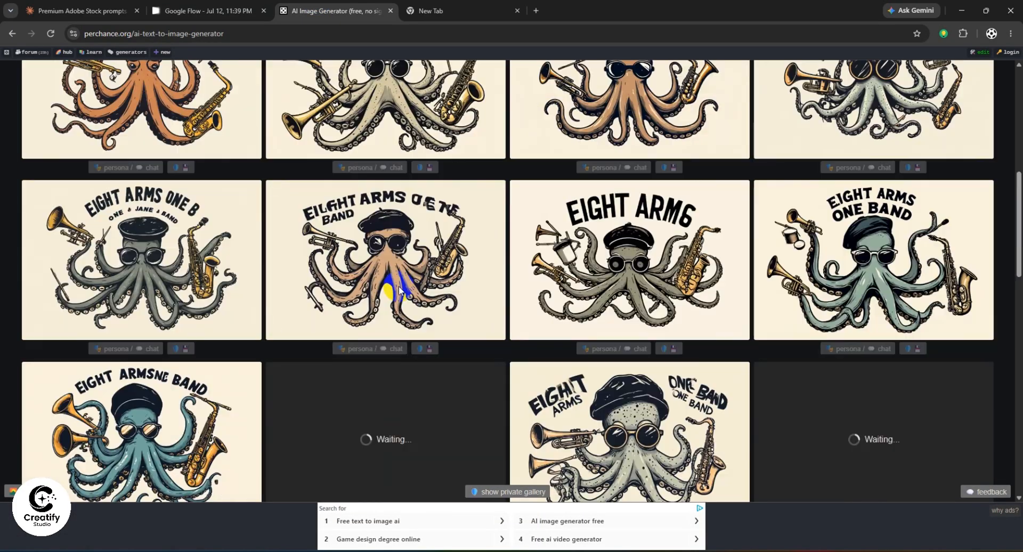
pyautogui.scroll(10, 399, 290)
pyautogui.click(476, 142)
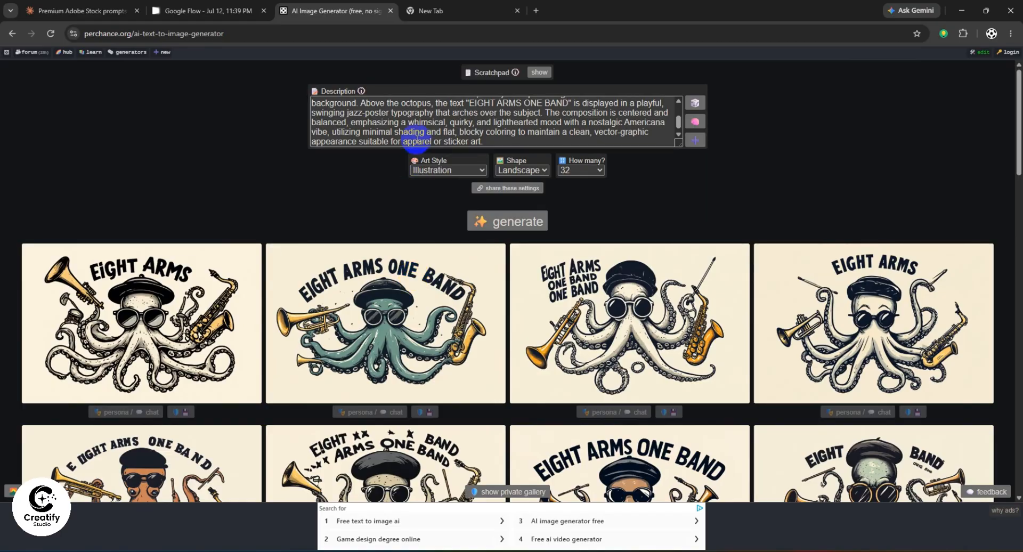
pyautogui.hotkey('ctrl', 'a')
pyautogui.hotkey('ctrl', 'v')
pyautogui.click(475, 221)
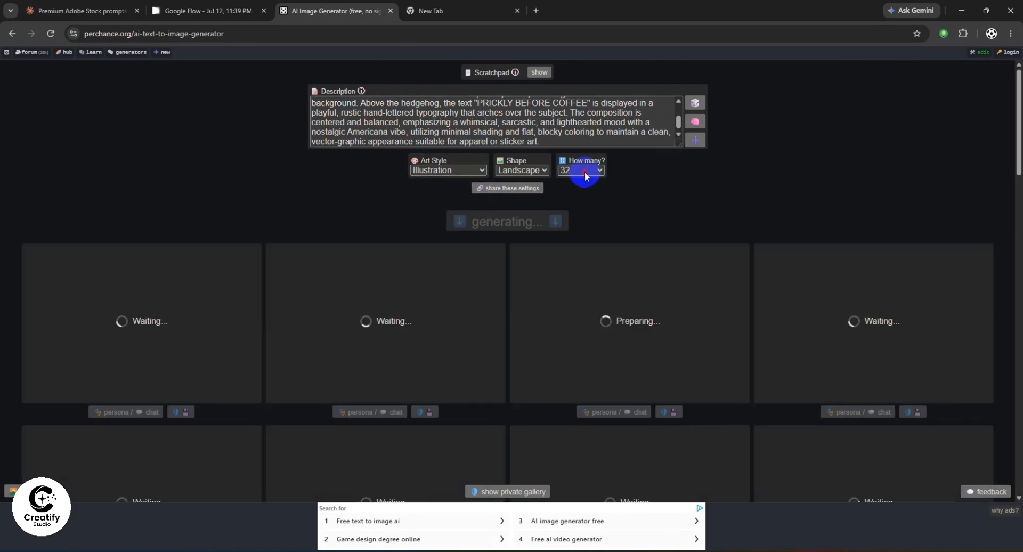
# Step: Set the number of images in the Perchance generator to 2
pyautogui.click(585, 171)
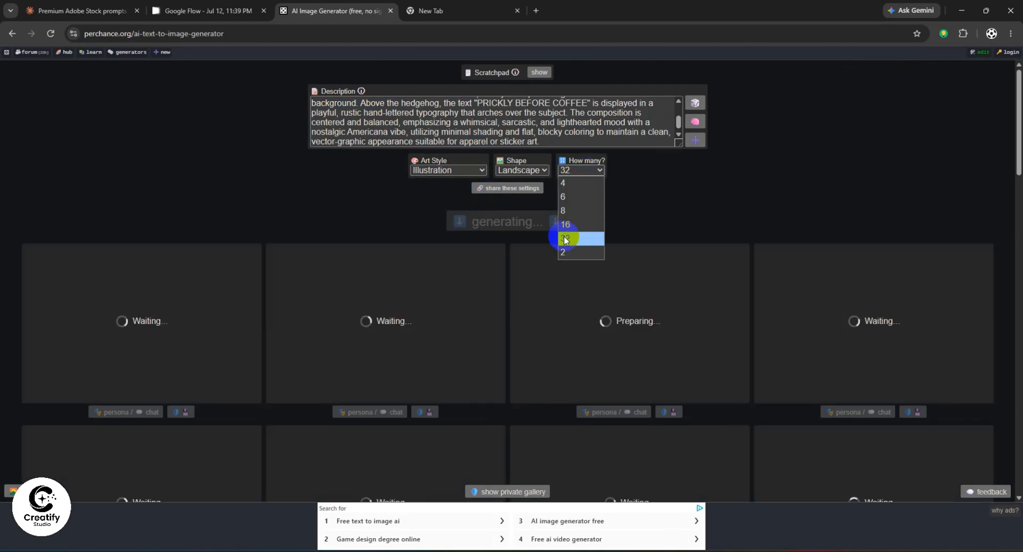
pyautogui.click(579, 255)
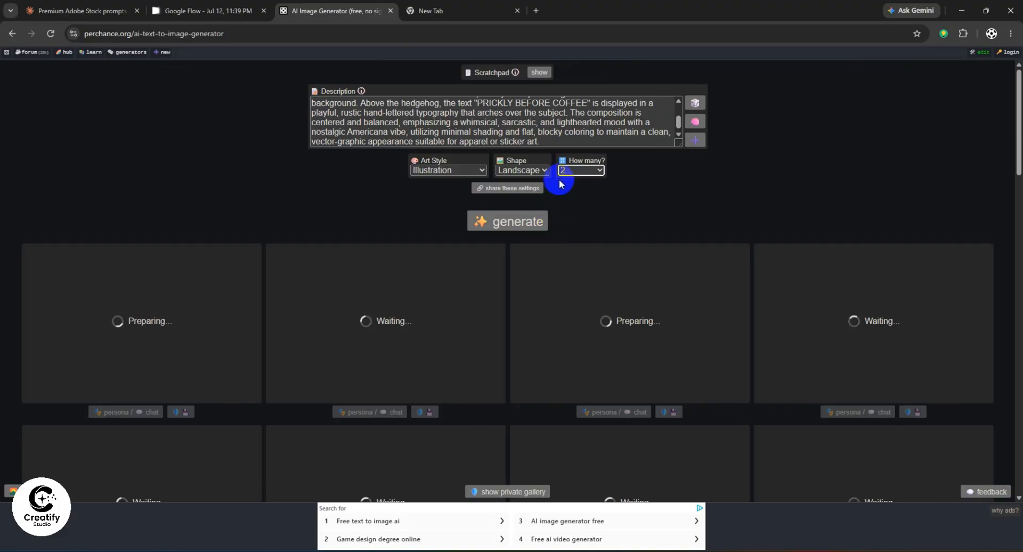
pyautogui.click(575, 171)
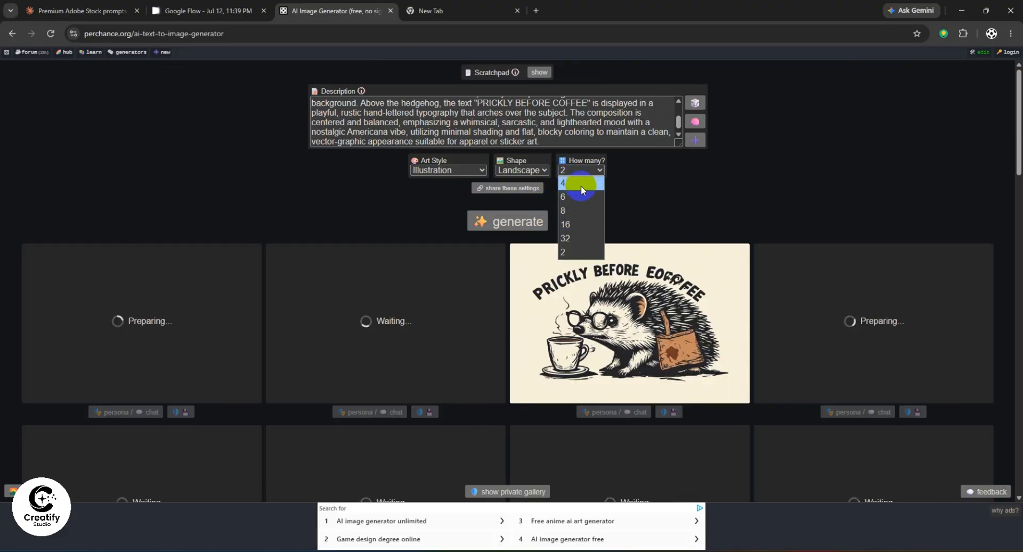
pyautogui.click(717, 175)
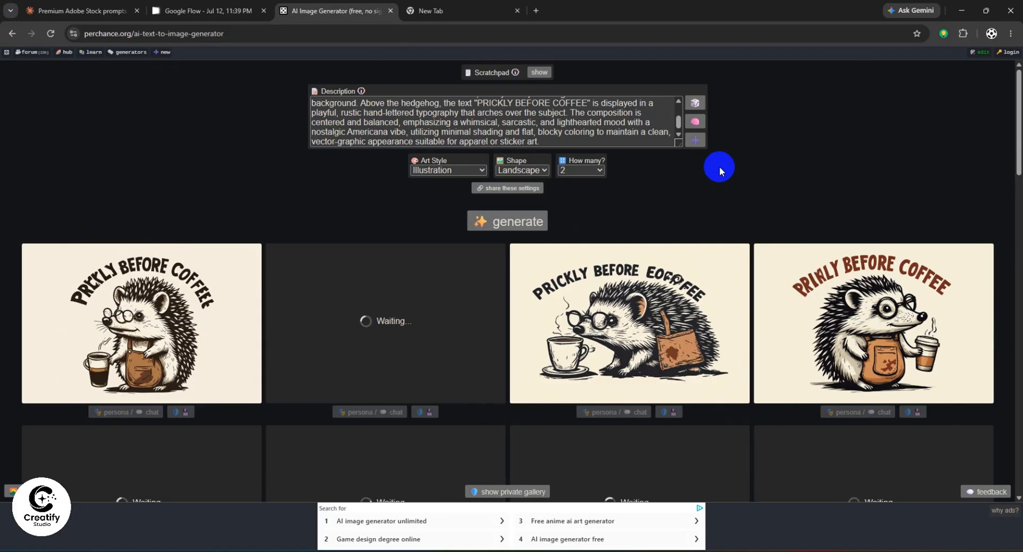
# Step: Change the art style to Professional Photo and generate the hedgehog illustrations again
pyautogui.click(445, 170)
pyautogui.scroll(5, 452, 221)
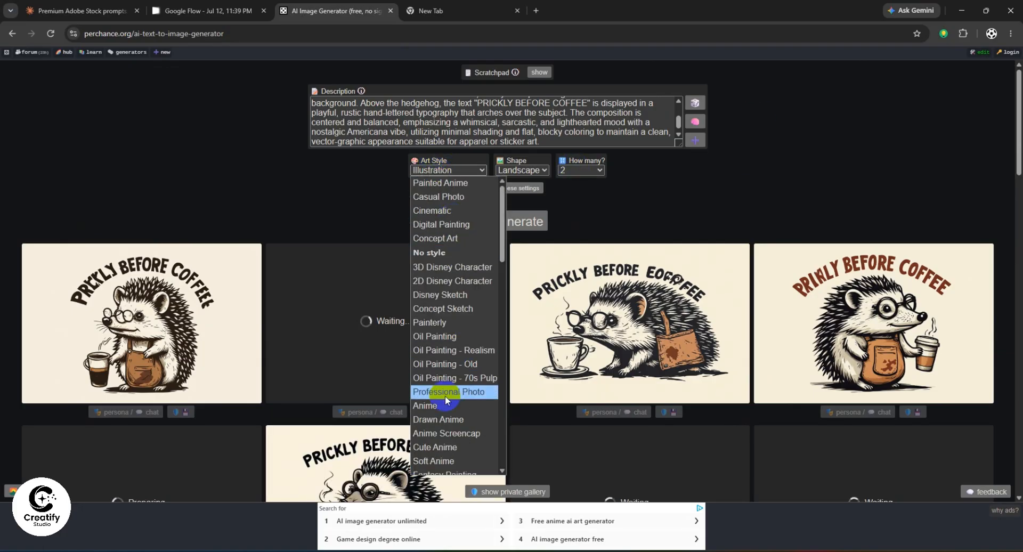
pyautogui.click(440, 392)
pyautogui.click(476, 230)
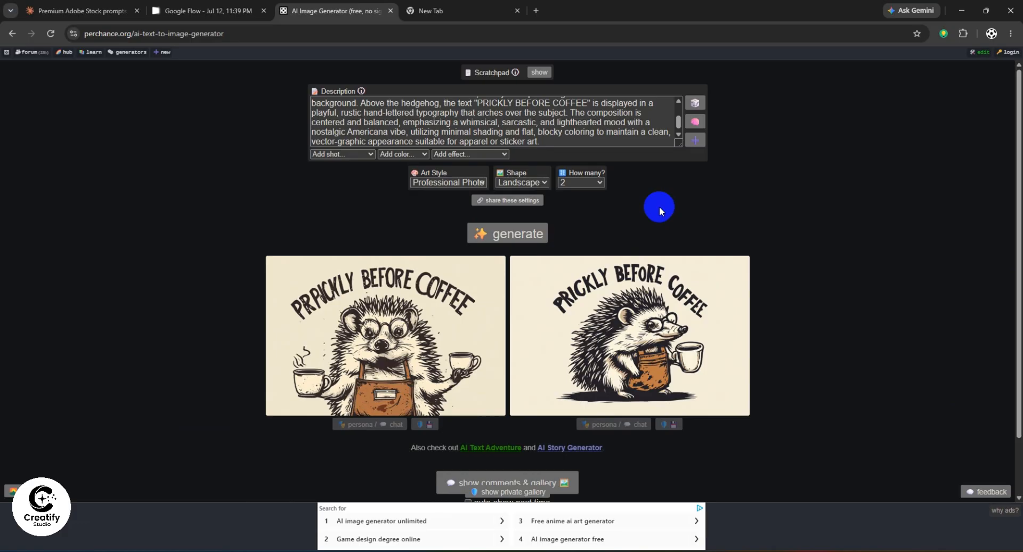
# Step: Check the hedgehog image generation in Google Flow and the hedgehog results in Perchance
pyautogui.click(221, 10)
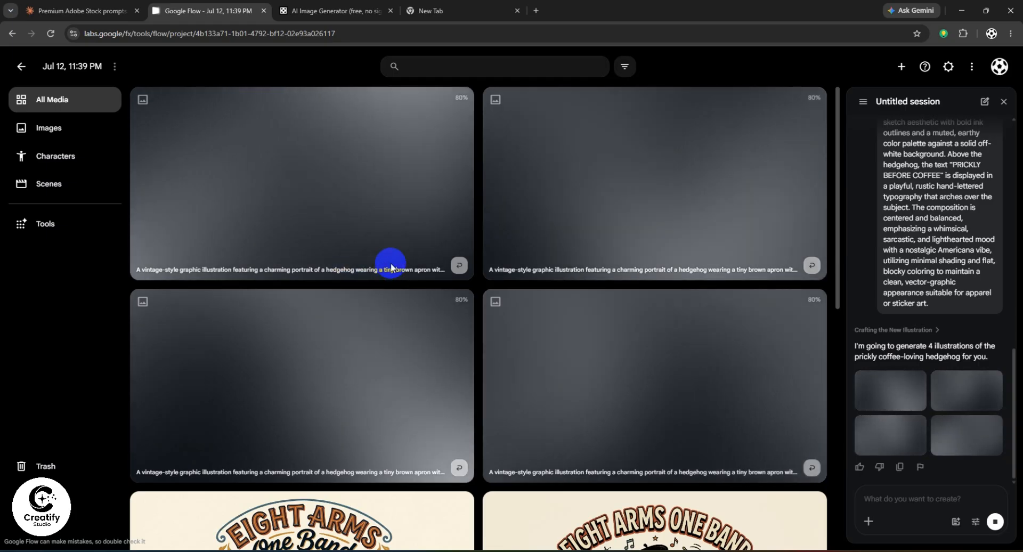
pyautogui.scroll(-6, 391, 266)
pyautogui.scroll(6, 418, 304)
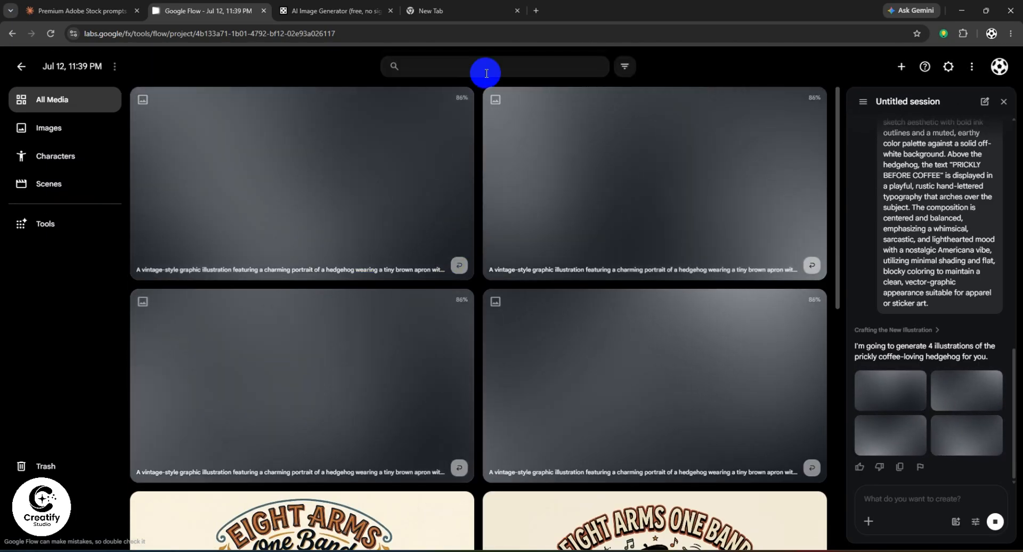
pyautogui.click(367, 12)
pyautogui.scroll(-1, 297, 302)
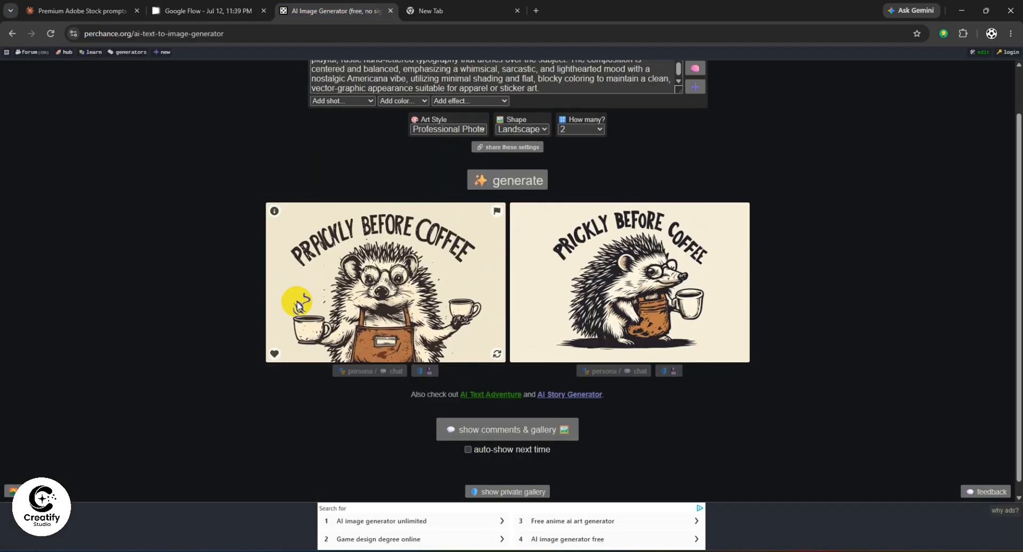
pyautogui.click(426, 7)
pyautogui.click(299, 11)
# Step: Copy the full Vulture Undertaker Portrait prompt from the Claude chat
pyautogui.click(88, 11)
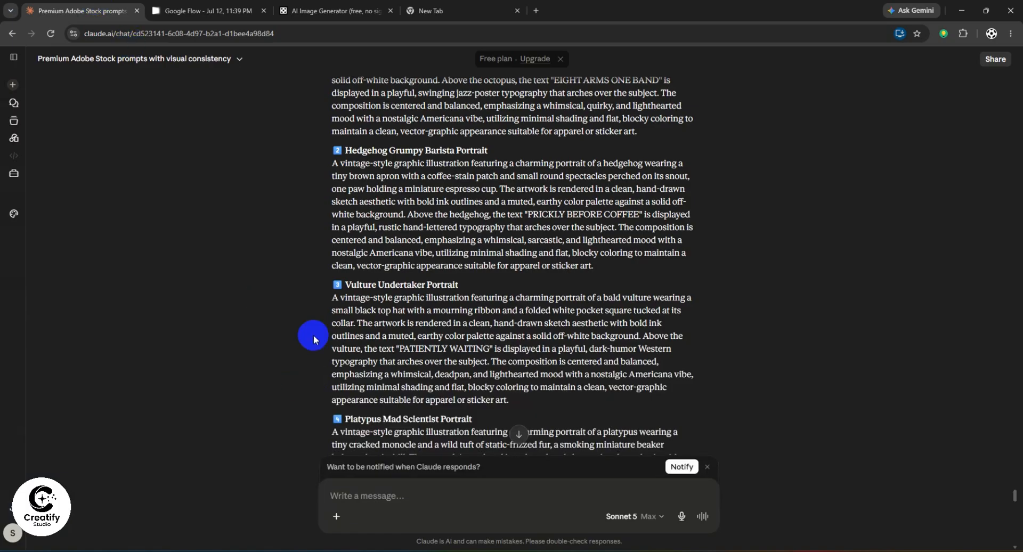
pyautogui.scroll(-1, 338, 245)
pyautogui.moveTo(327, 244); pyautogui.dragTo(525, 345)
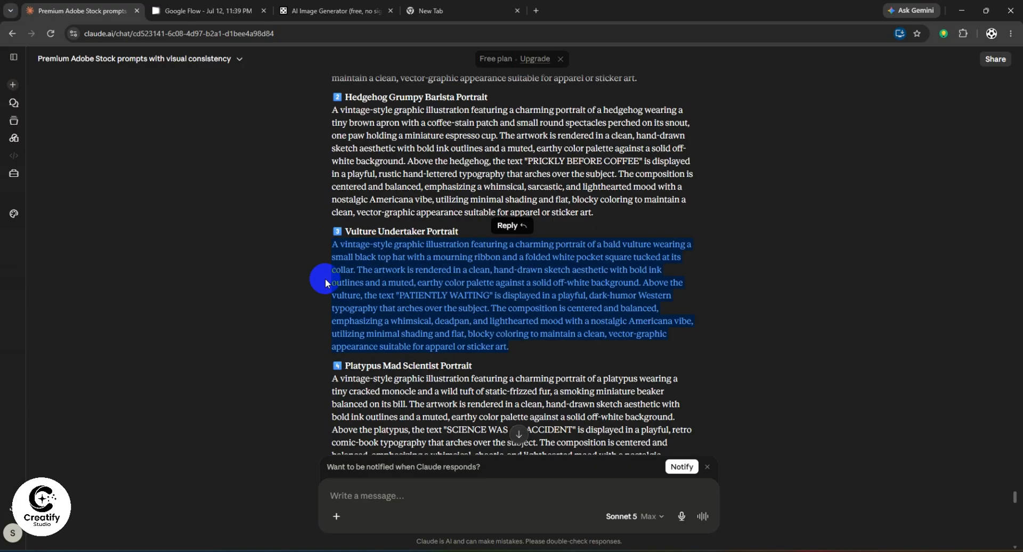
# Step: Submit the vulture undertaker prompt in the Google Flow project's session chat
pyautogui.click(202, 11)
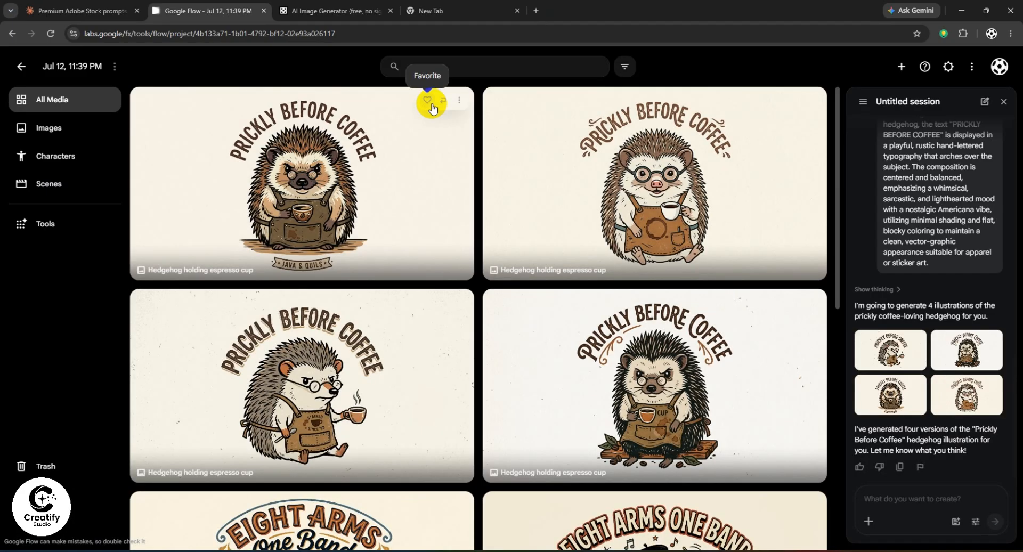
pyautogui.scroll(-4, 673, 400)
pyautogui.scroll(5, 673, 400)
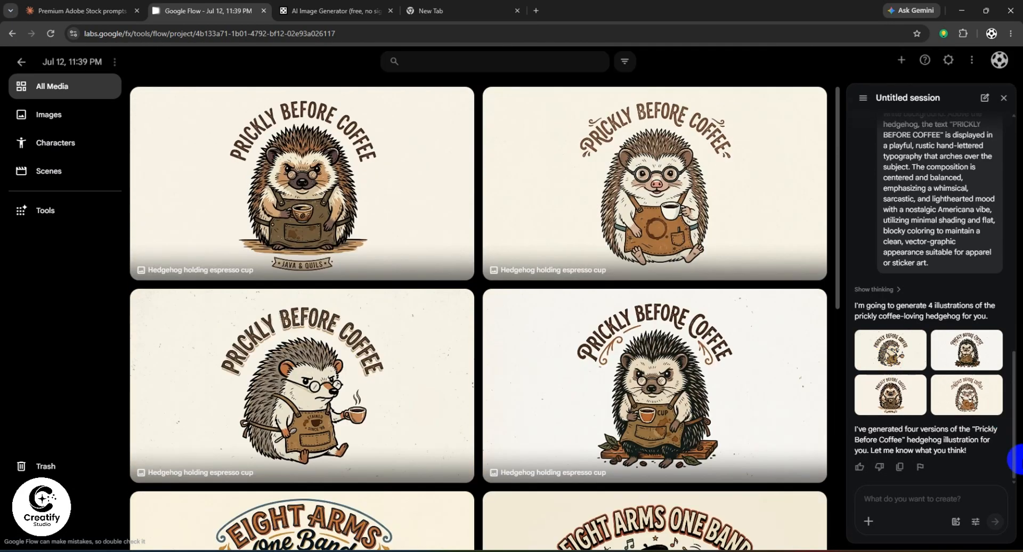
pyautogui.scroll(-3, 938, 480)
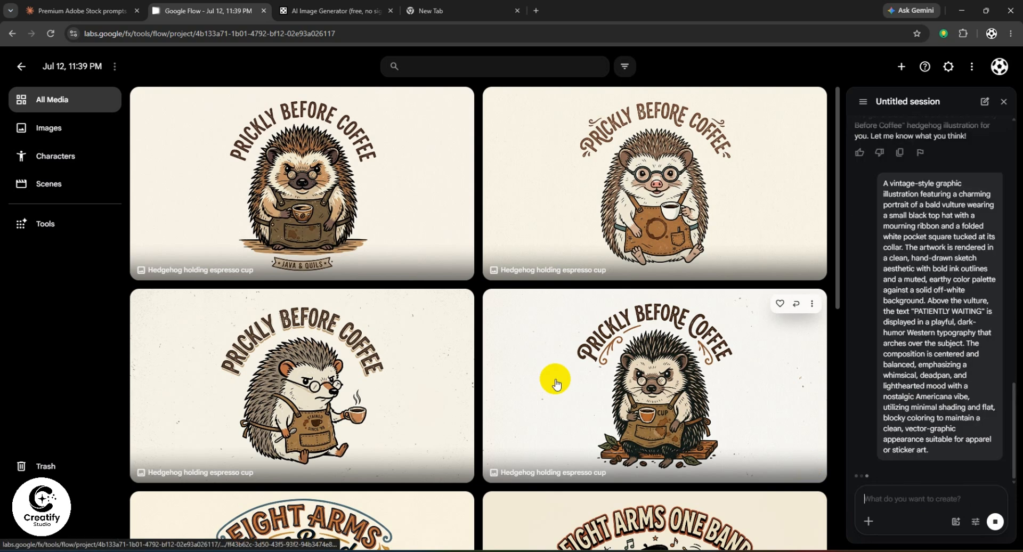
# Step: Replace the Perchance description with the vulture prompt and generate the illustrations
pyautogui.click(334, 12)
pyautogui.click(425, 68)
pyautogui.hotkey('ctrl', 'a')
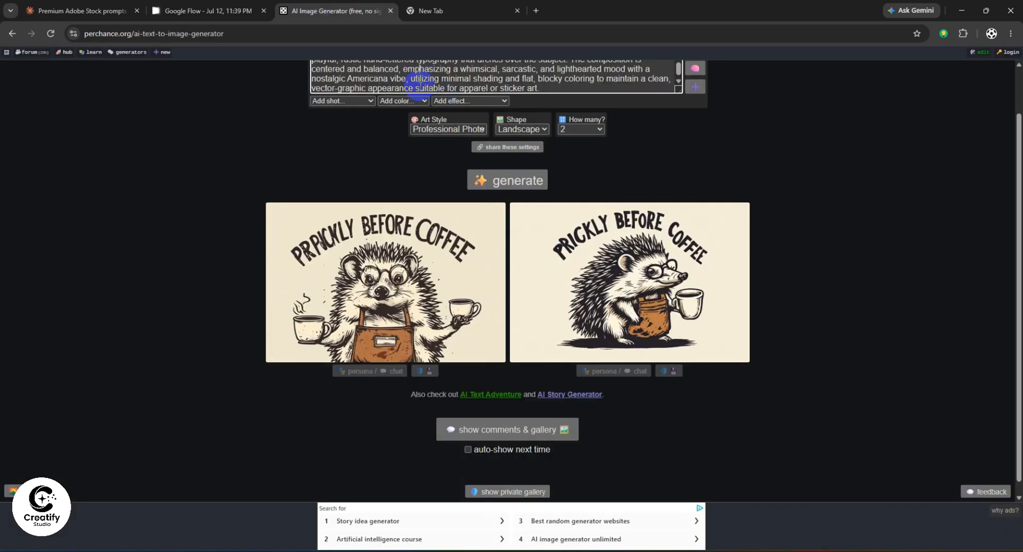
pyautogui.hotkey('ctrl', 'v')
pyautogui.click(532, 182)
pyautogui.scroll(1, 632, 223)
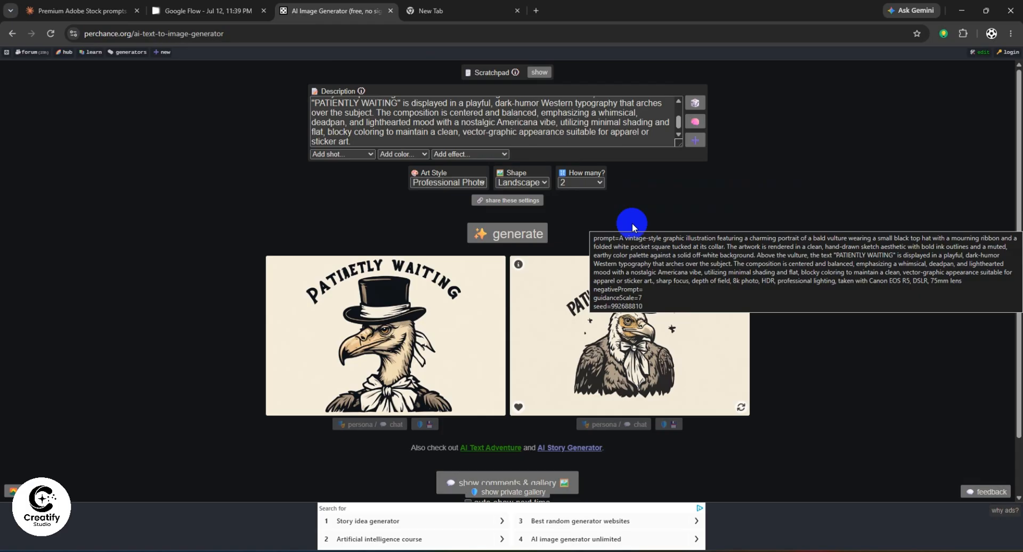
# Step: Copy the full Retro Hot Sauce Bottle Poster prompt from the Claude chat and place it in Google Flow's message box
pyautogui.click(205, 11)
pyautogui.click(69, 6)
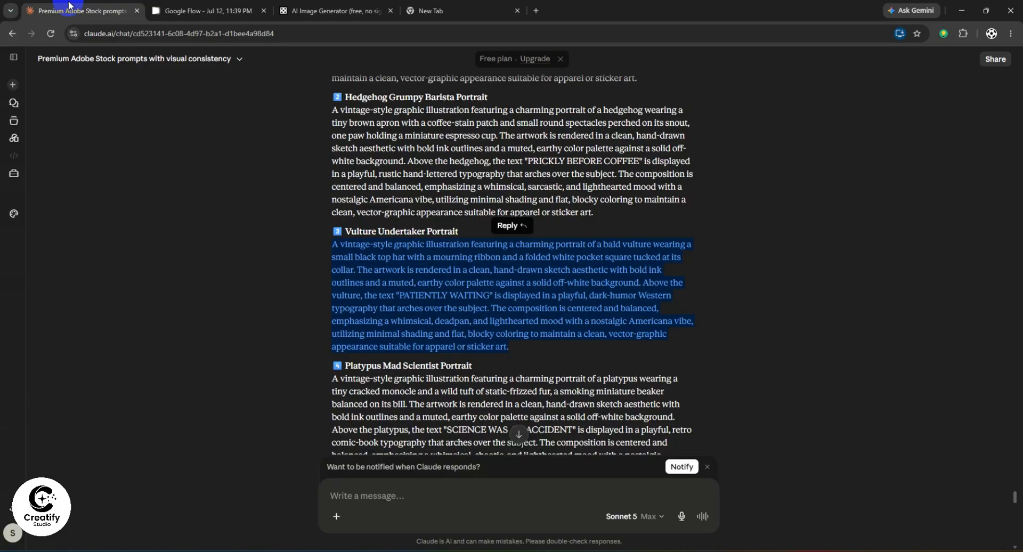
pyautogui.scroll(-20, 377, 319)
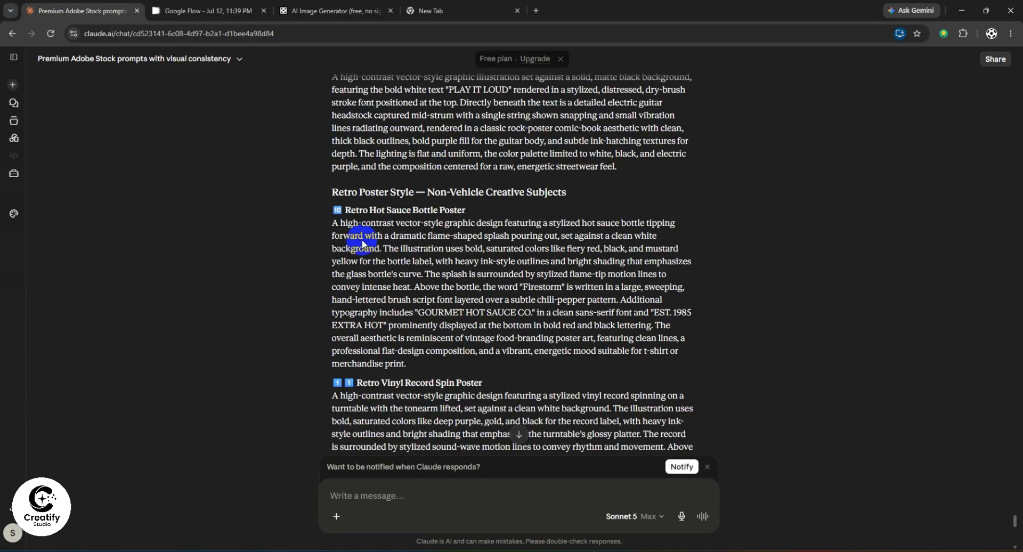
pyautogui.scroll(-1, 363, 244)
pyautogui.moveTo(328, 170); pyautogui.dragTo(747, 282)
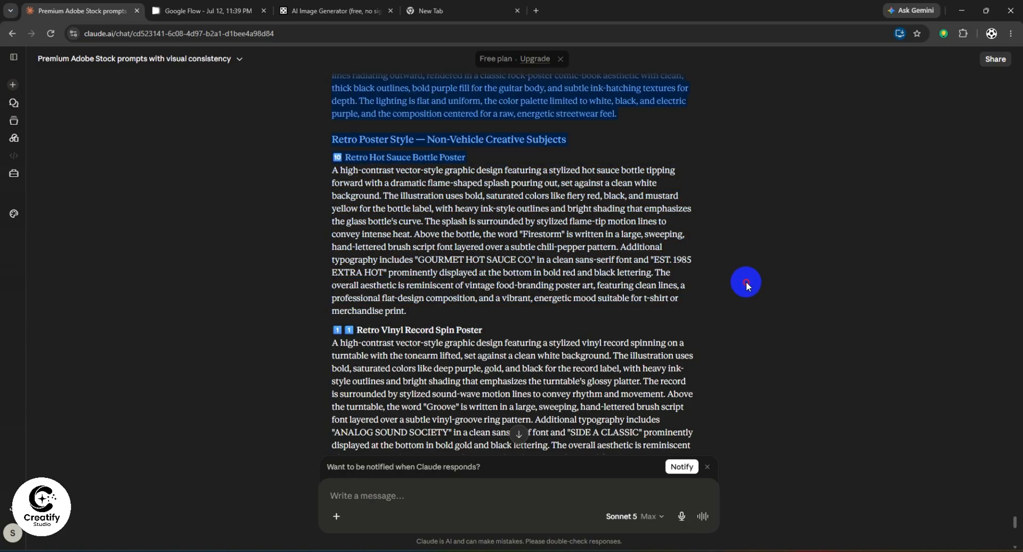
pyautogui.click(746, 323)
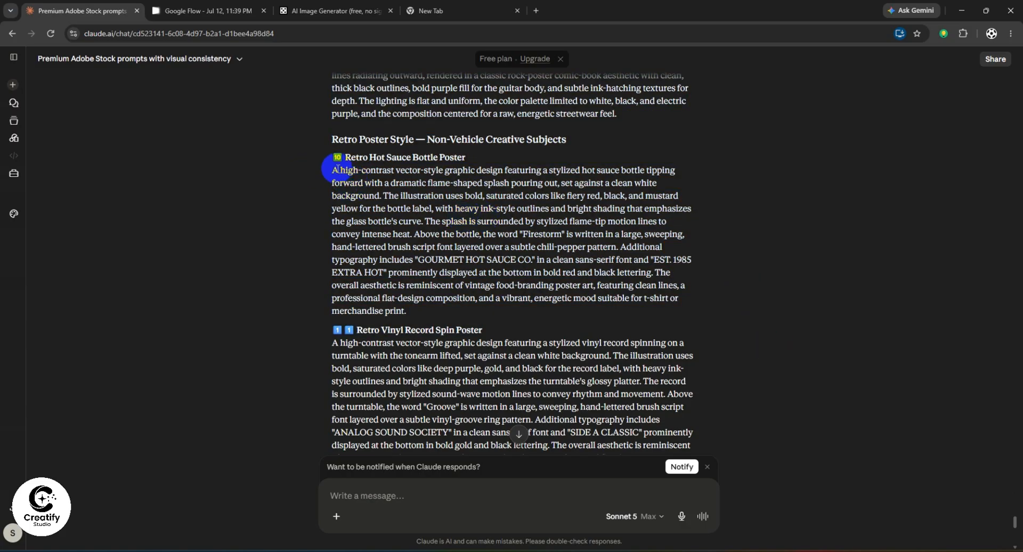
pyautogui.moveTo(334, 170); pyautogui.dragTo(411, 313)
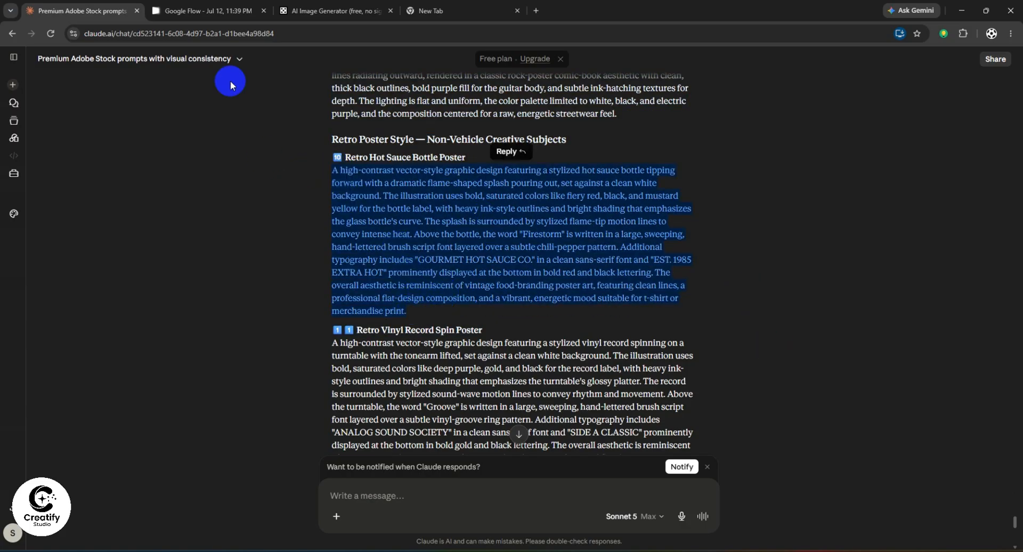
pyautogui.click(213, 10)
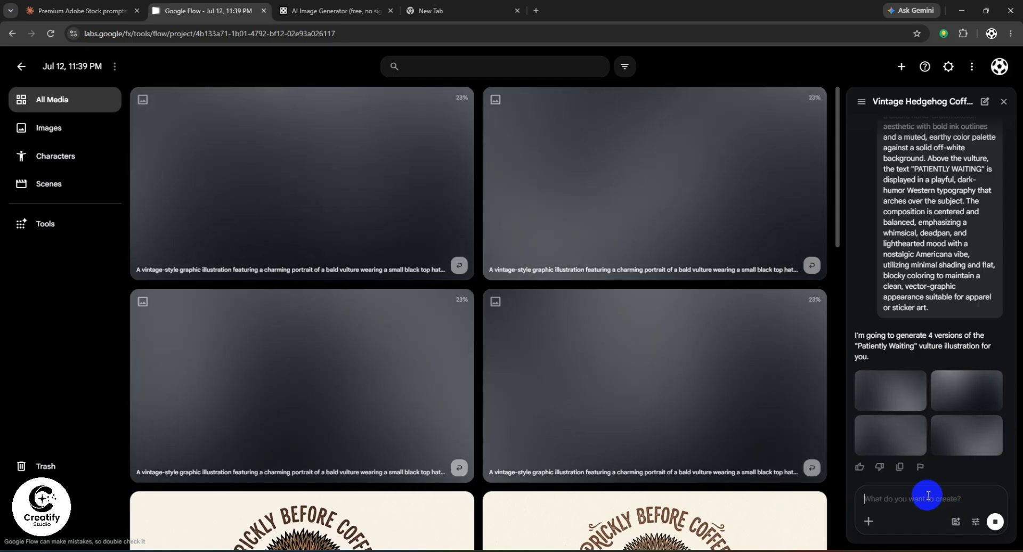
# Step: Replace the Perchance description with the hot sauce bottle prompt and generate the images
pyautogui.click(341, 10)
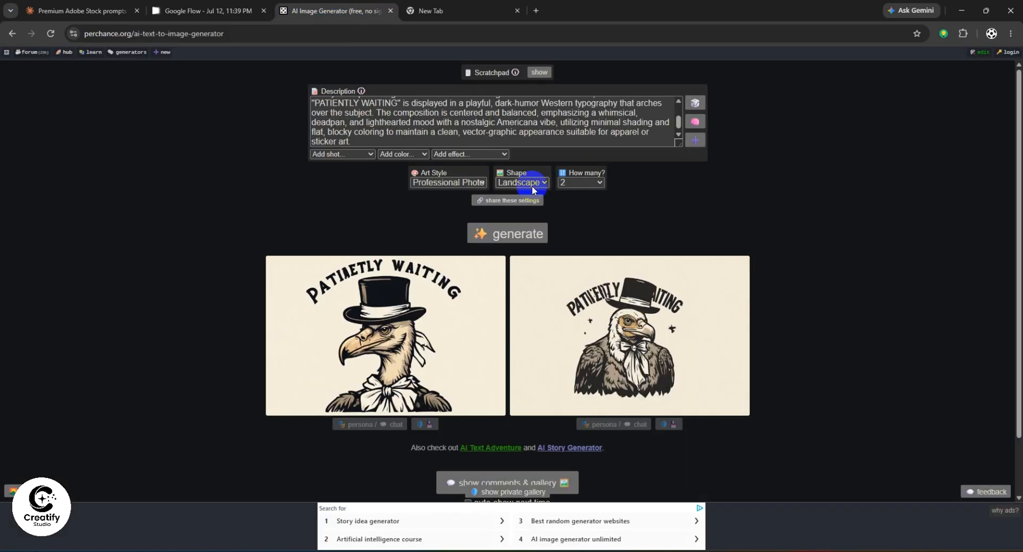
pyautogui.click(464, 130)
pyautogui.hotkey('ctrl', 'a')
pyautogui.hotkey('ctrl', 'v')
pyautogui.click(493, 234)
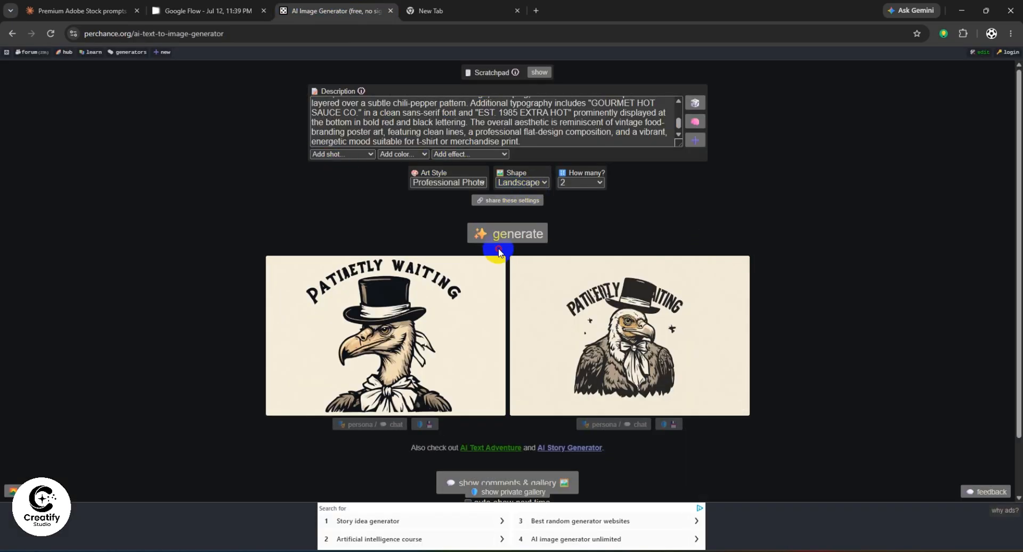
# Step: Change the Perchance art style to Illustration and regenerate the hot sauce bottle images
pyautogui.click(442, 182)
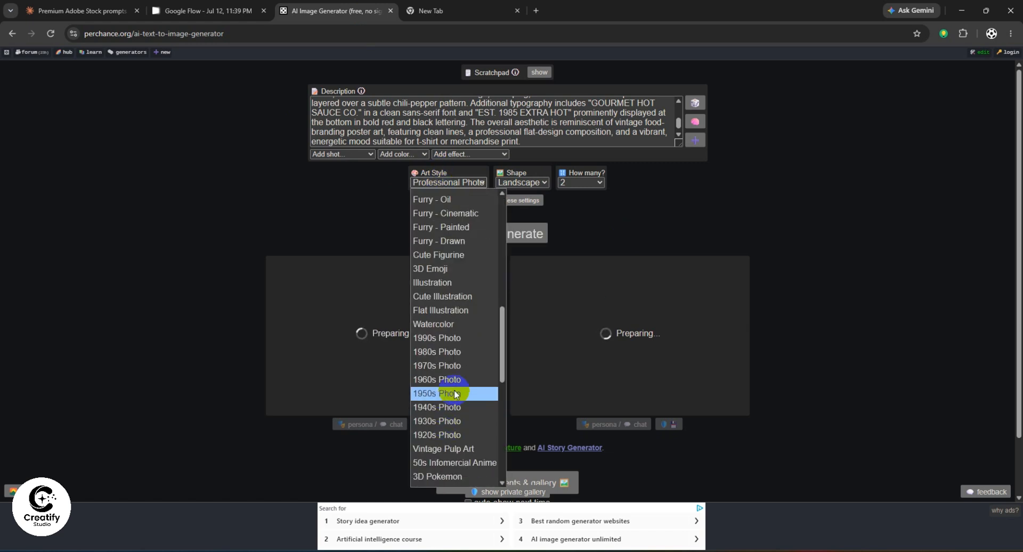
pyautogui.click(519, 290)
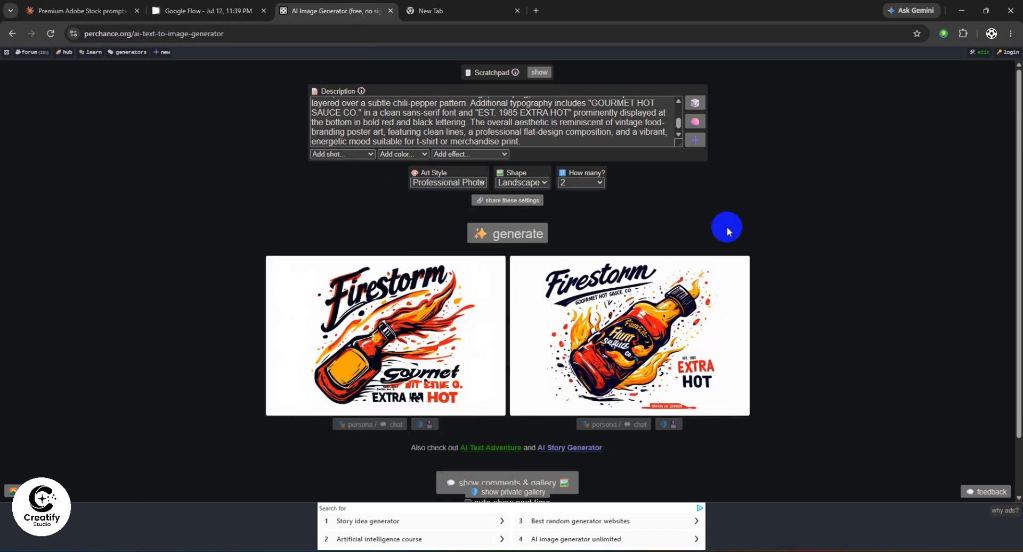
pyautogui.click(457, 191)
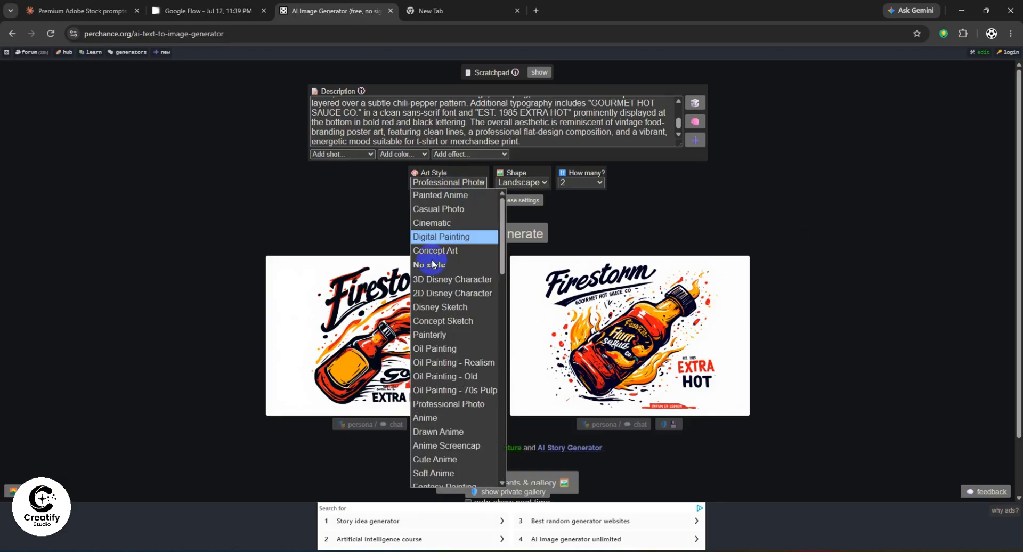
pyautogui.scroll(-2, 436, 383)
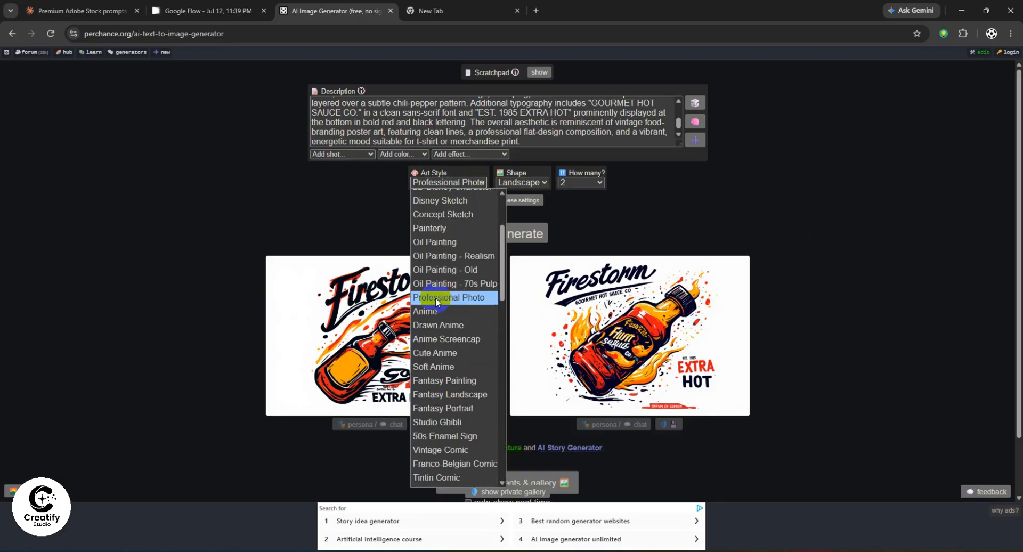
pyautogui.scroll(-4, 412, 450)
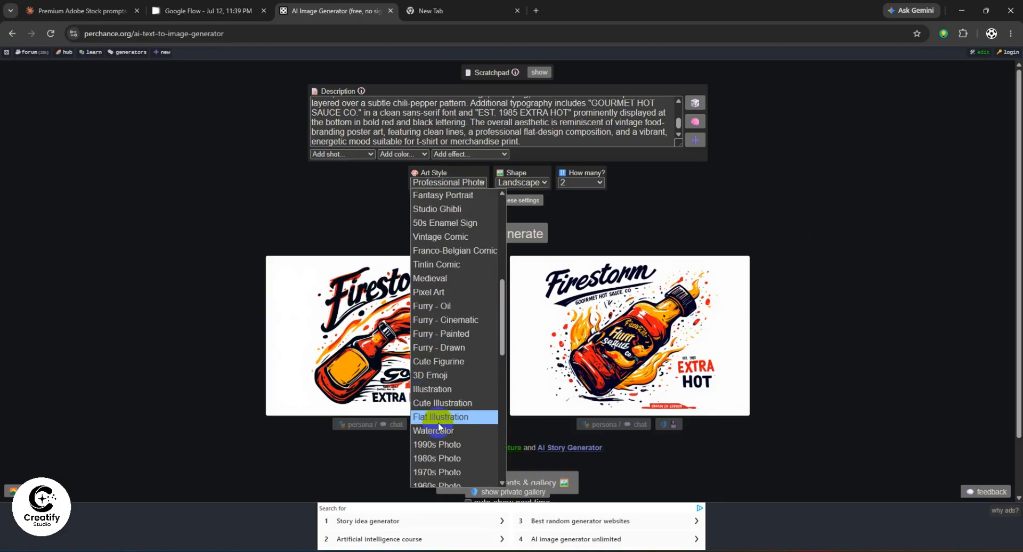
pyautogui.click(441, 401)
pyautogui.click(501, 220)
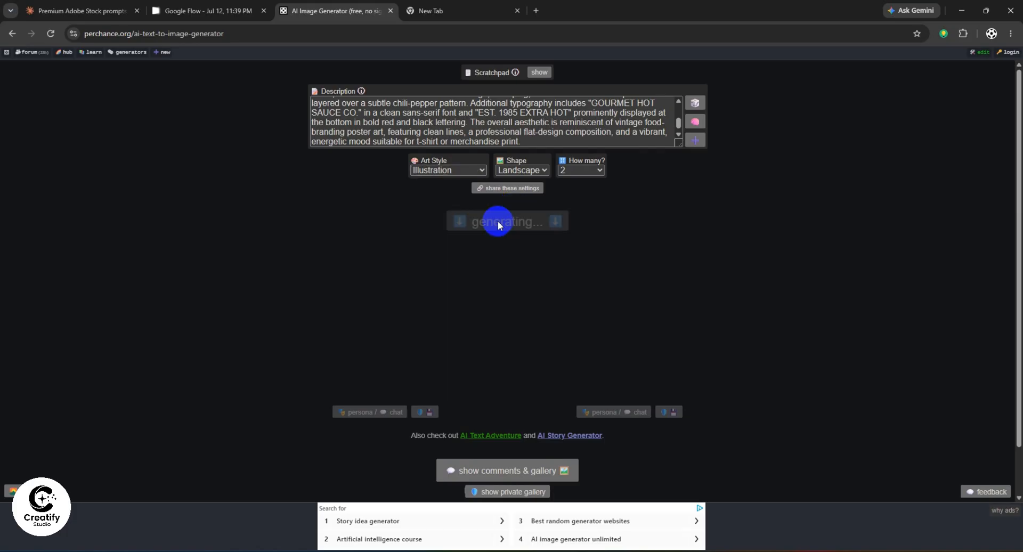
# Step: Check the vulture generation in Google Flow and copy the full Retro Popcorn Machine Poster prompt from the Claude chat
pyautogui.click(263, 11)
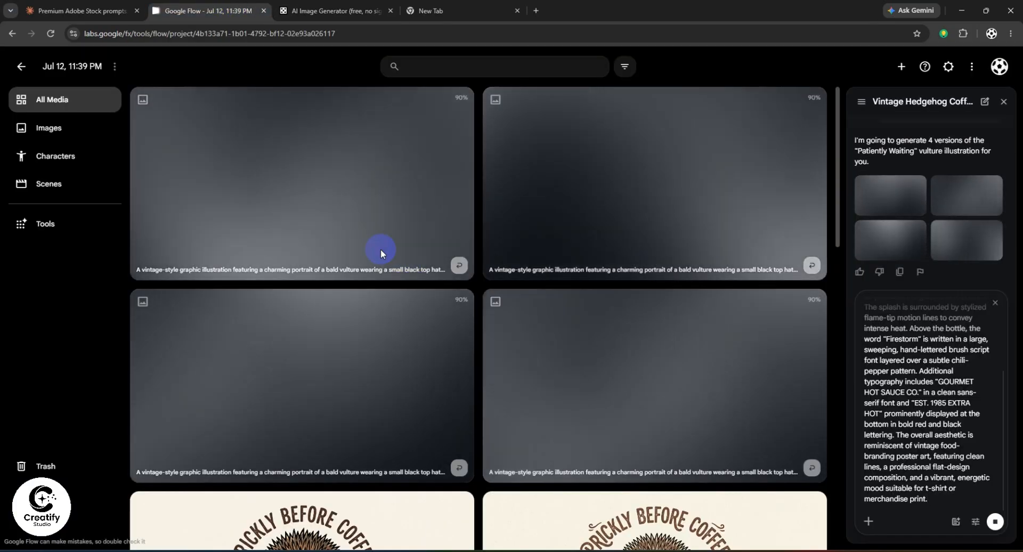
pyautogui.click(46, 8)
pyautogui.scroll(-5, 395, 282)
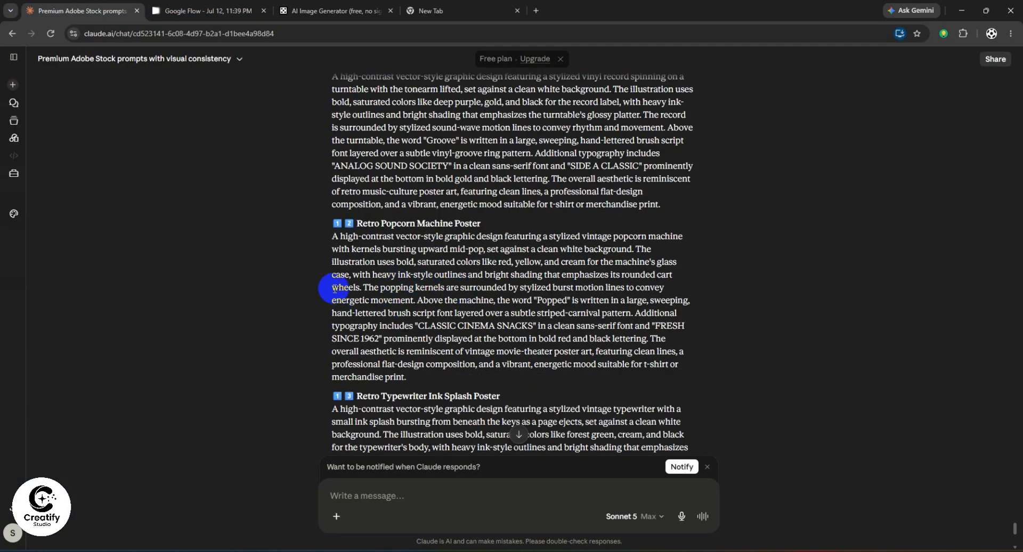
pyautogui.moveTo(332, 239); pyautogui.dragTo(677, 377)
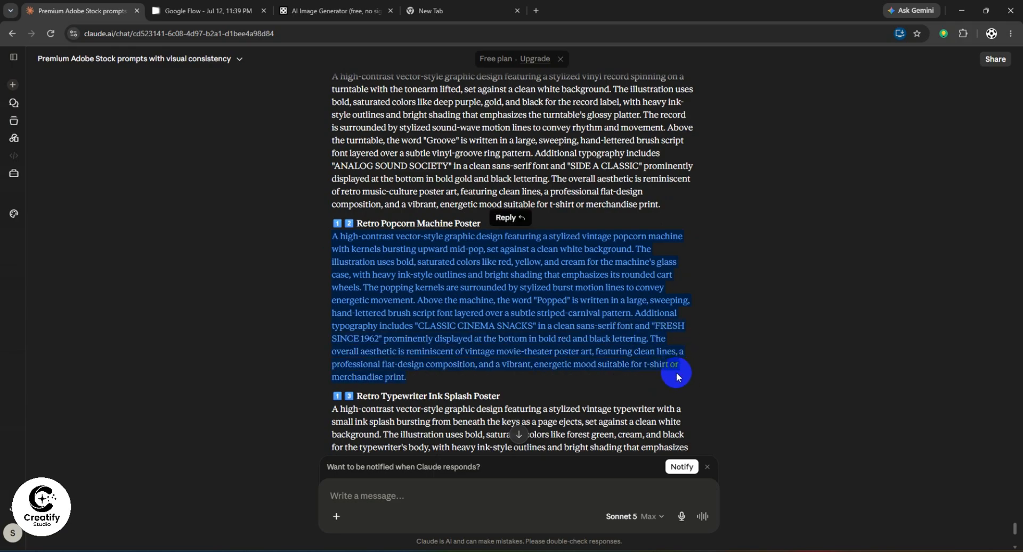
# Step: Replace the Perchance description with the popcorn machine prompt and generate the images in the Illustration style
pyautogui.click(238, 10)
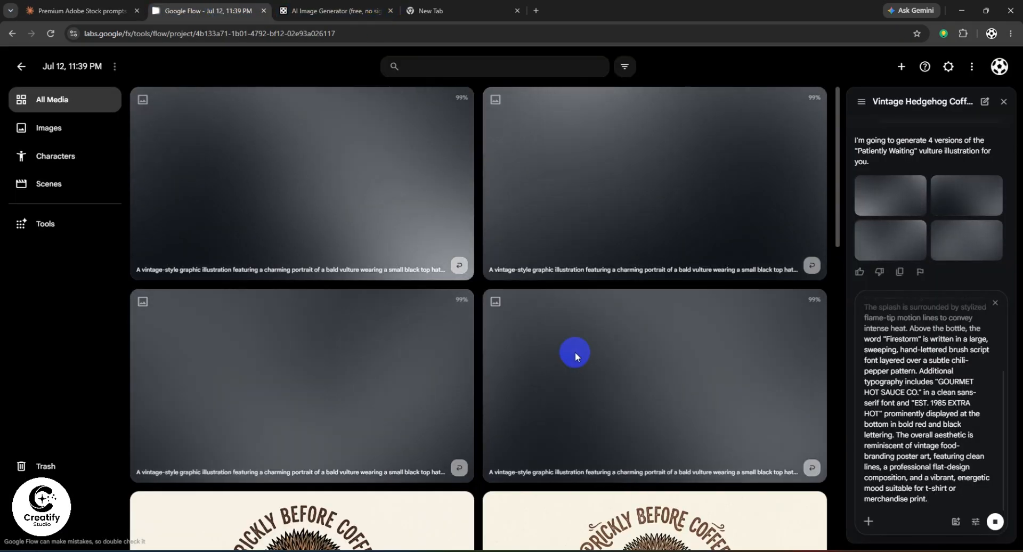
pyautogui.click(298, 11)
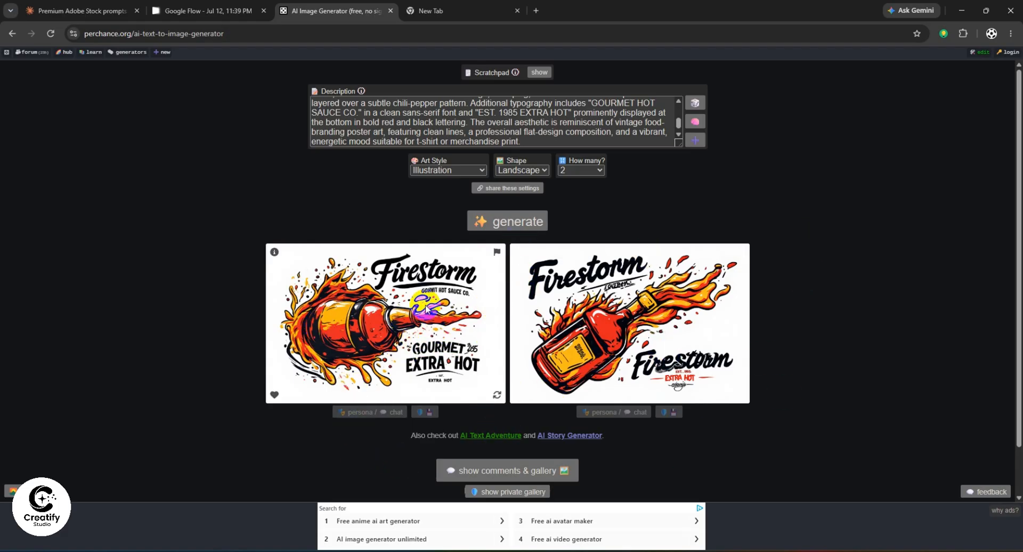
pyautogui.click(476, 124)
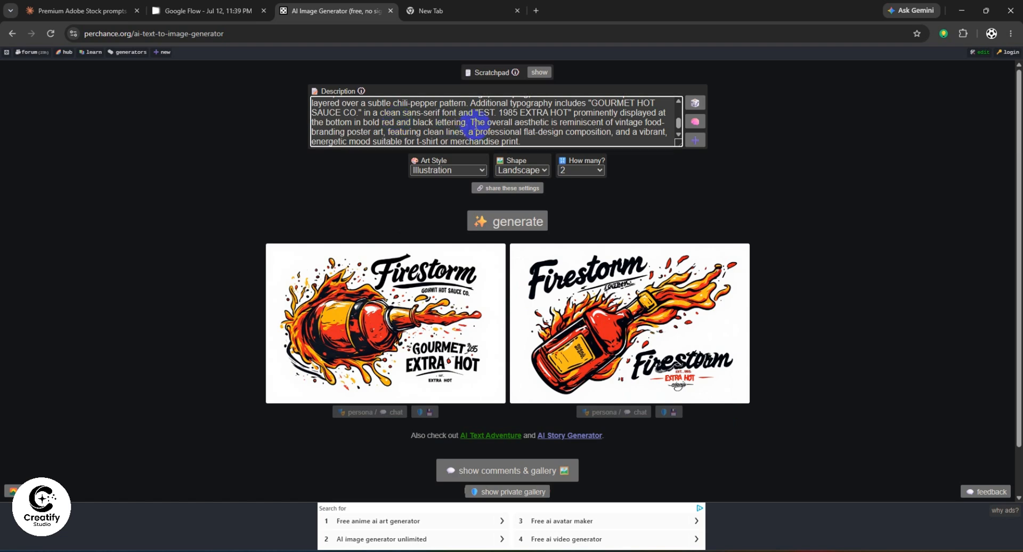
pyautogui.hotkey('ctrl', 'a')
pyautogui.hotkey('ctrl', 'v')
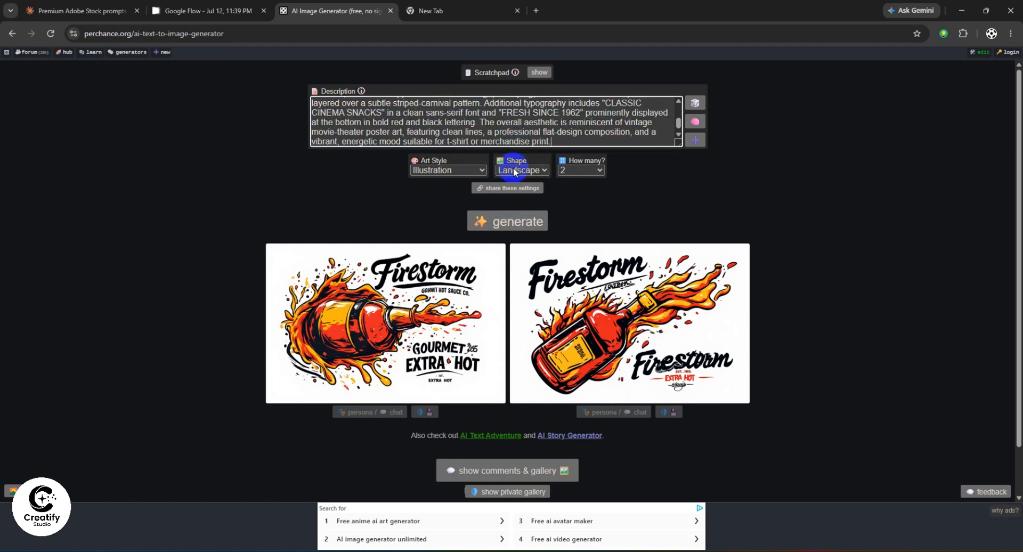
pyautogui.click(500, 224)
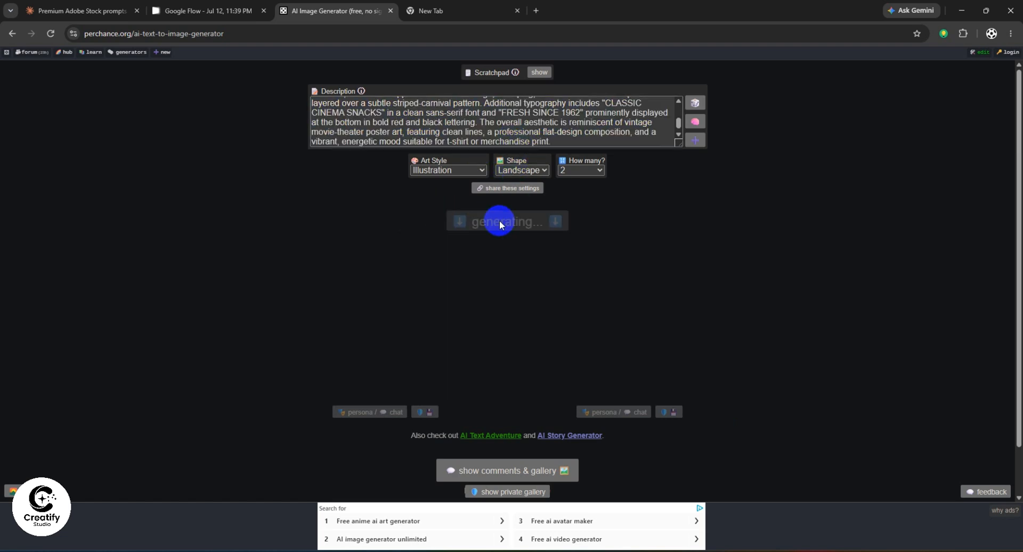
# Step: Replace the unsent hot sauce text in the Google Flow project's chat with the popcorn machine prompt and submit it
pyautogui.click(219, 21)
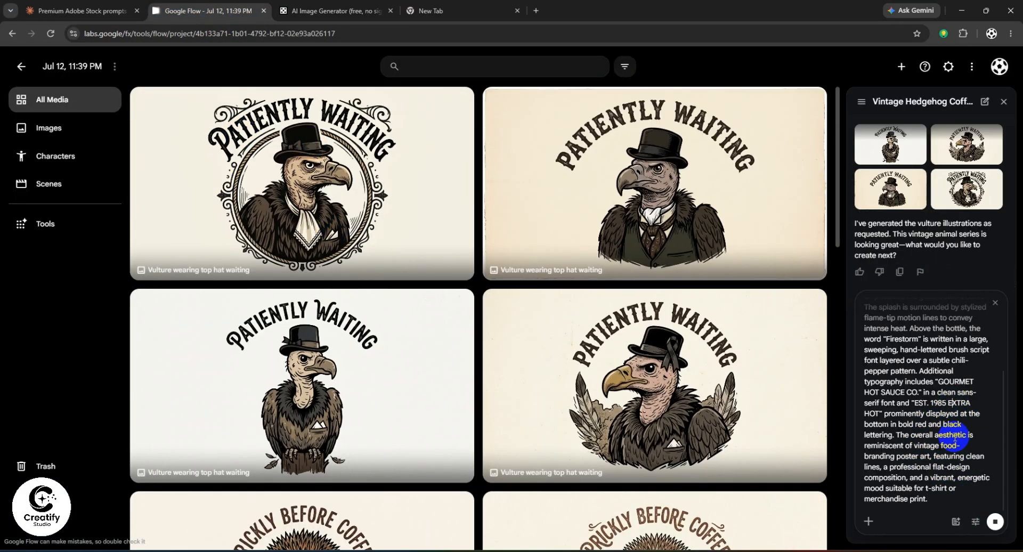
pyautogui.hotkey('ctrl', 'a')
pyautogui.hotkey('ctrl', 'v')
pyautogui.click(995, 523)
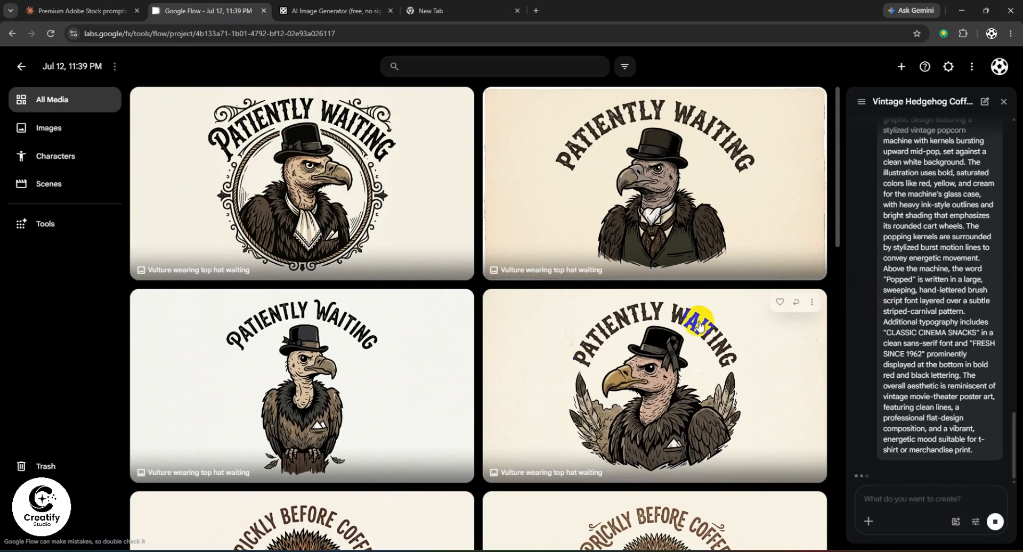
# Step: Copy the full Retro Typewriter Ink Splash Poster prompt from the Claude chat
pyautogui.click(80, 10)
pyautogui.scroll(-6, 331, 302)
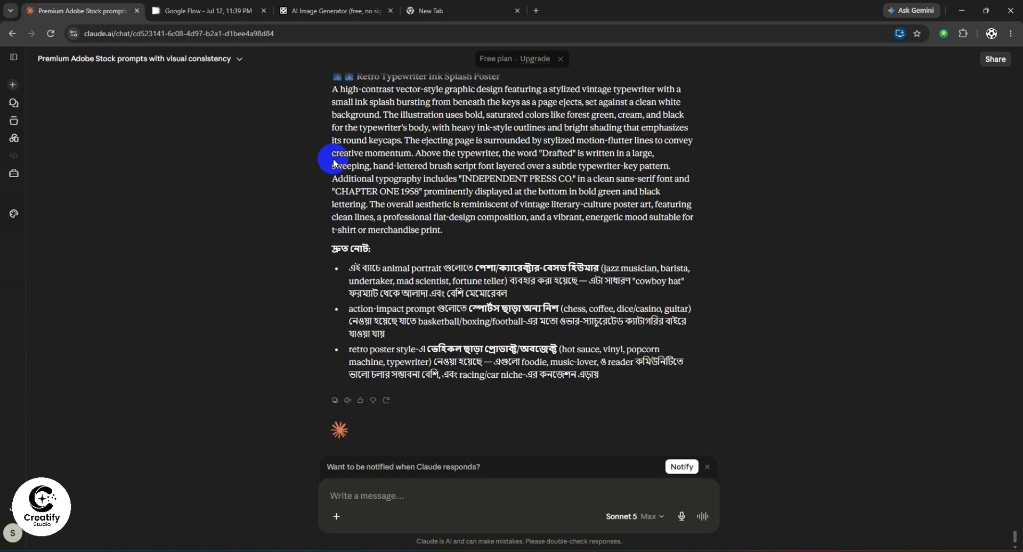
pyautogui.scroll(2, 320, 285)
pyautogui.moveTo(331, 199); pyautogui.dragTo(438, 336)
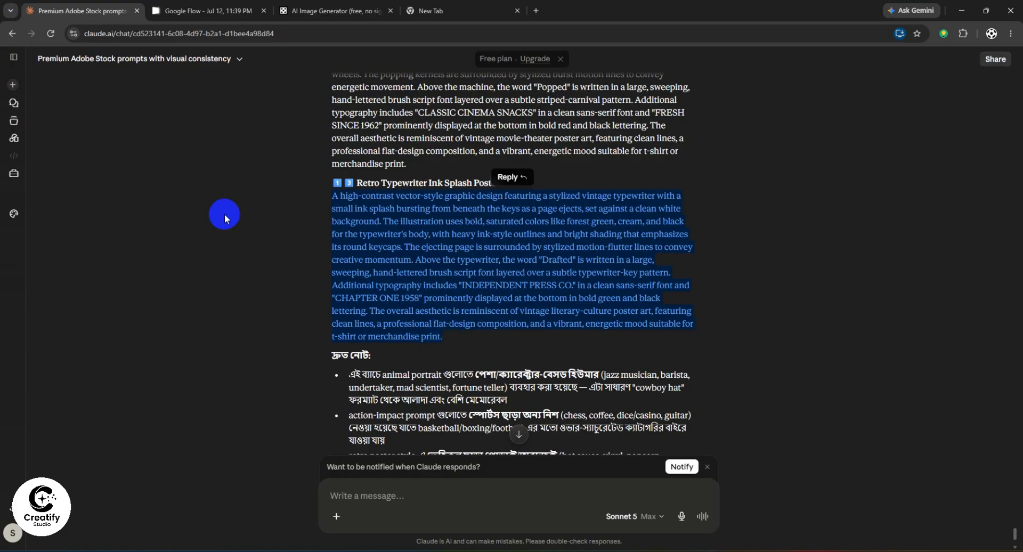
# Step: Replace the Perchance description with the typewriter prompt and generate the images
pyautogui.click(207, 11)
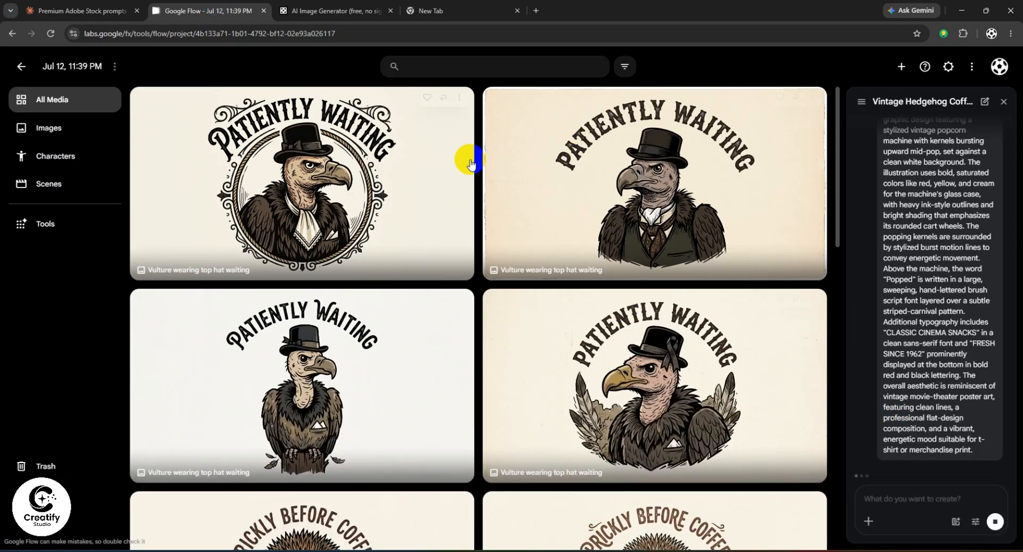
pyautogui.click(341, 11)
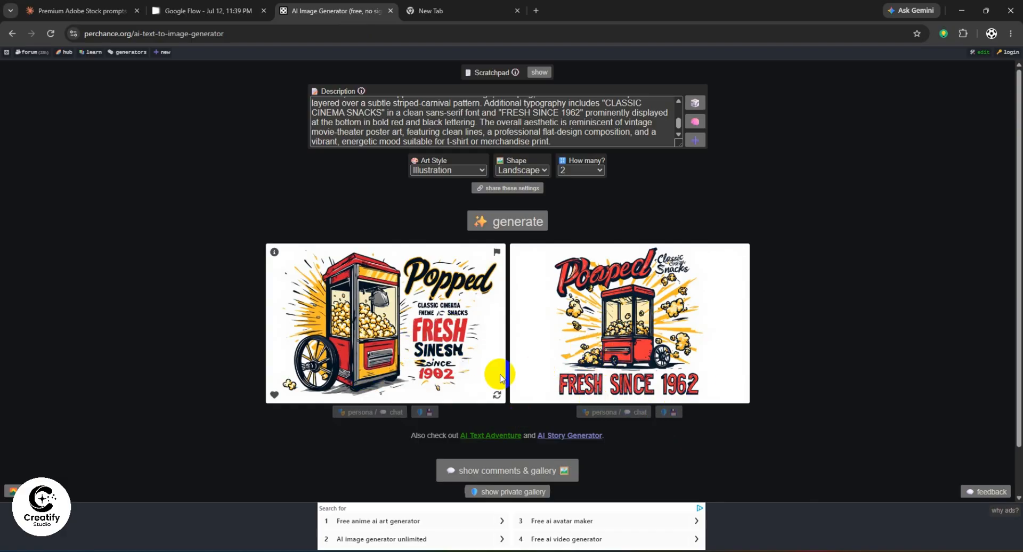
pyautogui.click(491, 121)
pyautogui.hotkey('ctrl', 'a')
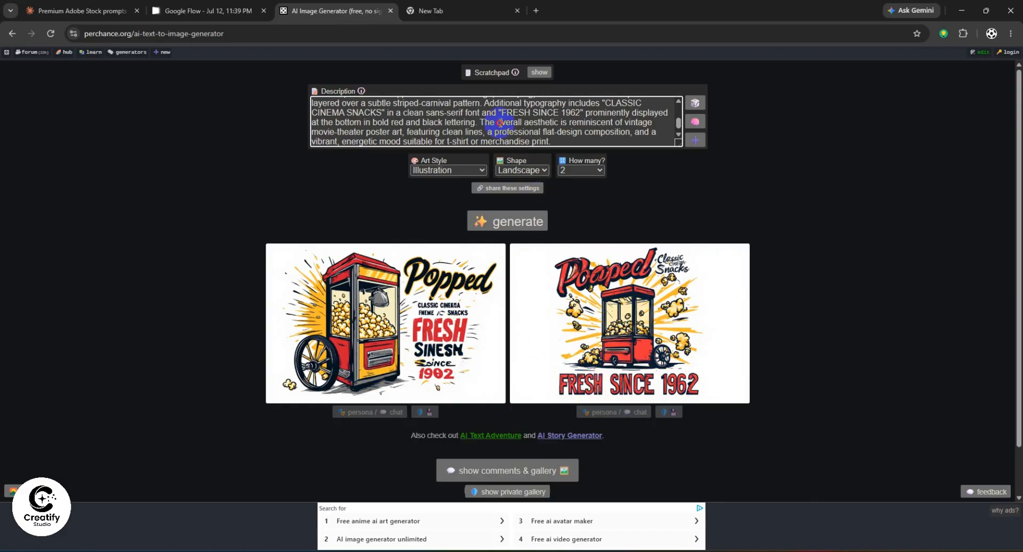
pyautogui.hotkey('ctrl', 'v')
pyautogui.click(493, 221)
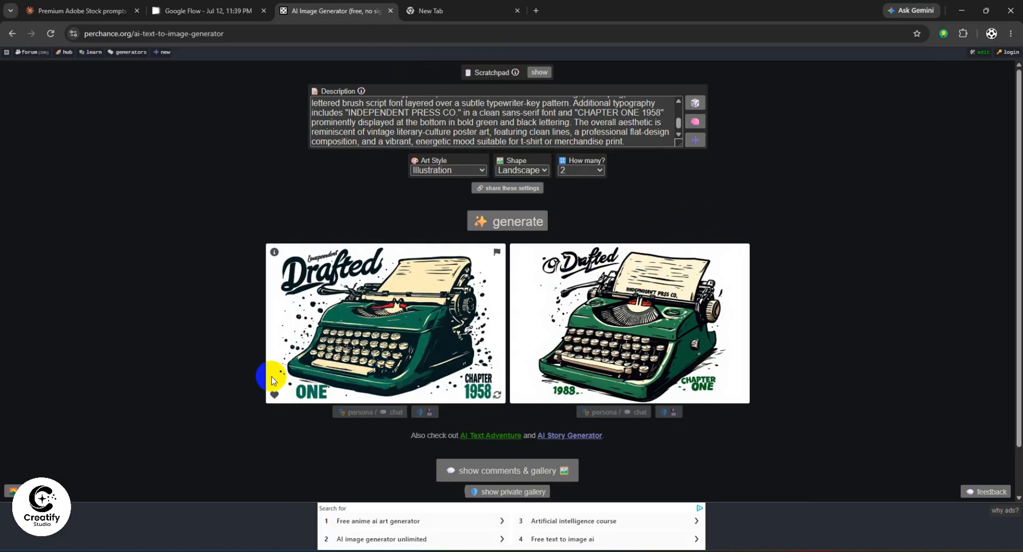
# Step: Check the popcorn machine generation in Google Flow and review the notes closing Claude's list of prompts
pyautogui.click(230, 11)
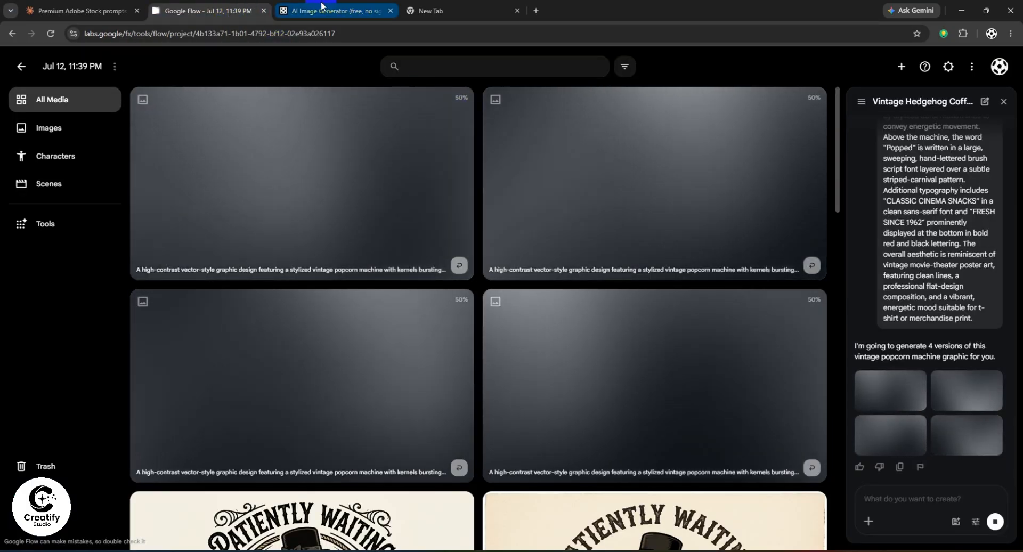
pyautogui.click(446, 9)
pyautogui.click(341, 10)
pyautogui.click(59, 10)
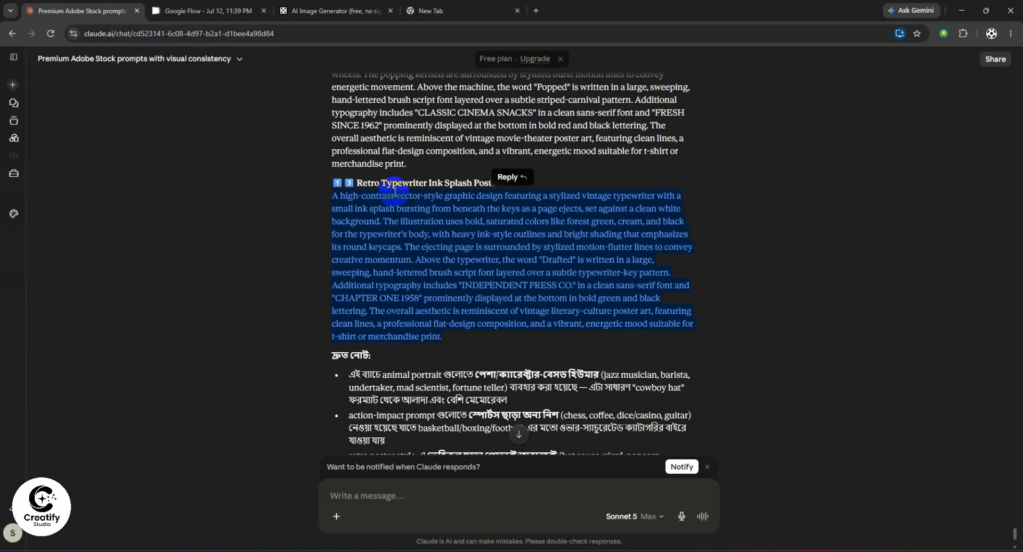
pyautogui.scroll(-3, 502, 343)
pyautogui.scroll(5, 366, 320)
pyautogui.scroll(-5, 440, 327)
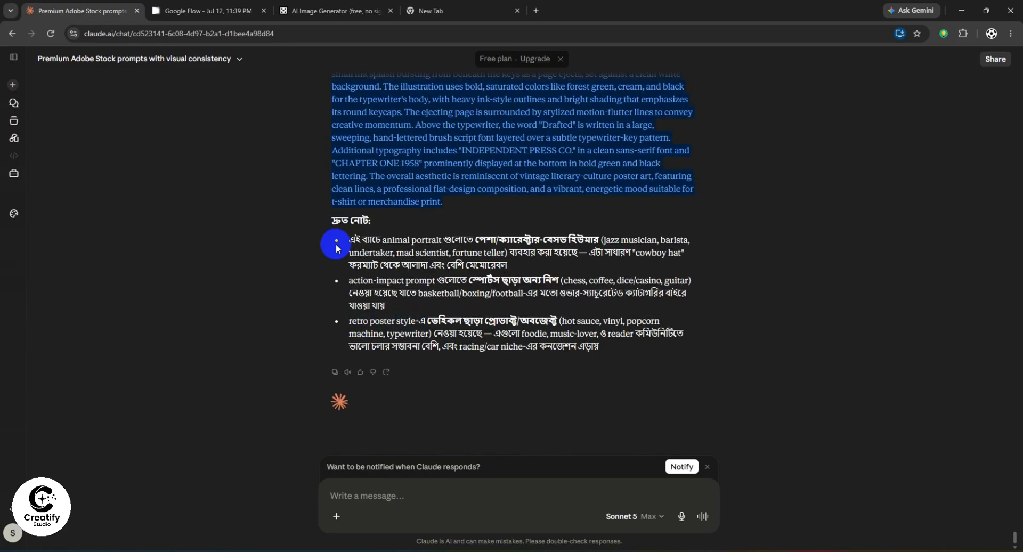
pyautogui.moveTo(362, 241); pyautogui.dragTo(445, 265)
# Step: Message Claude in Bengali that the quality and concepts were not right, asking for new concepts without animals as detailed prompts
pyautogui.click(450, 496)
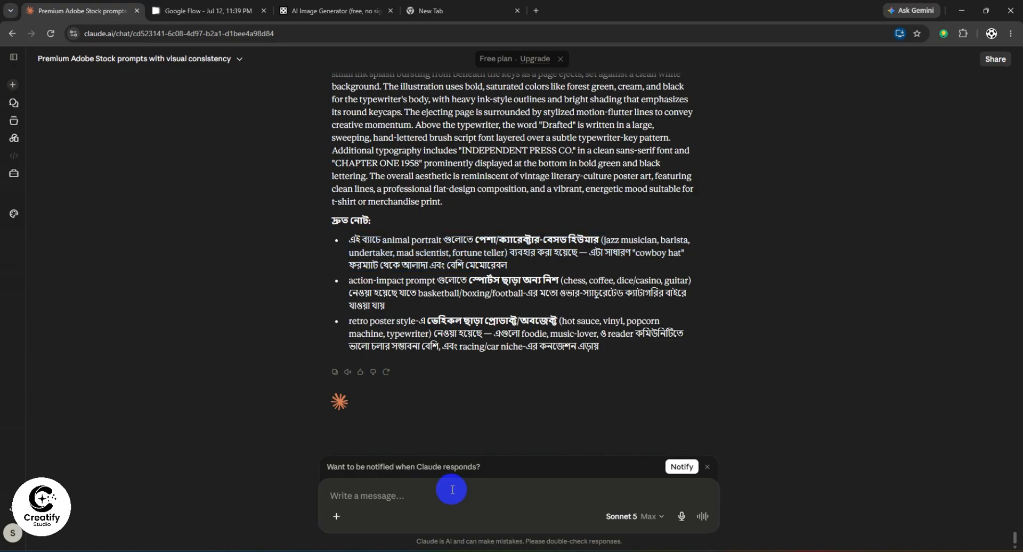
pyautogui.press('BackSpace')
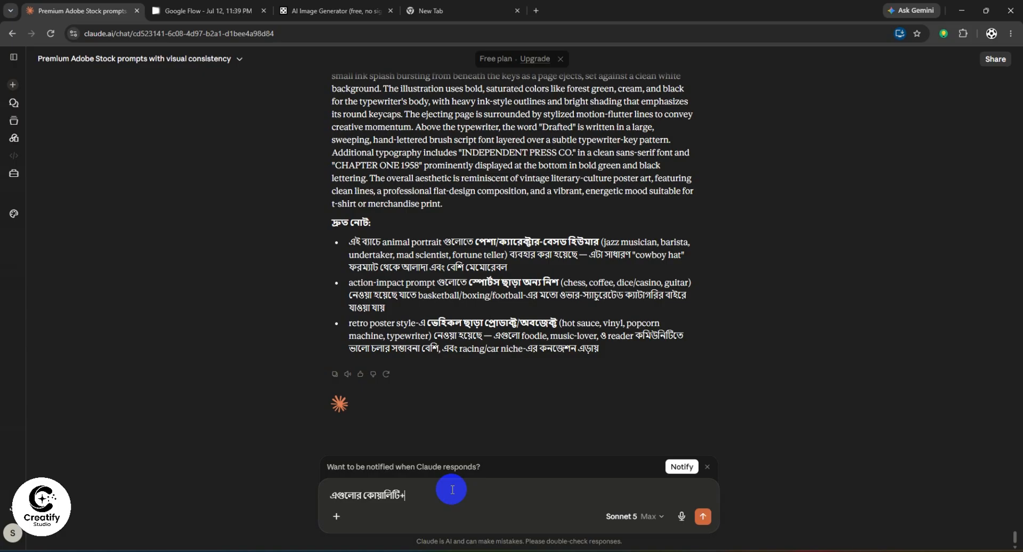
pyautogui.write('সেপ্ট কোনো কিছুই সট')
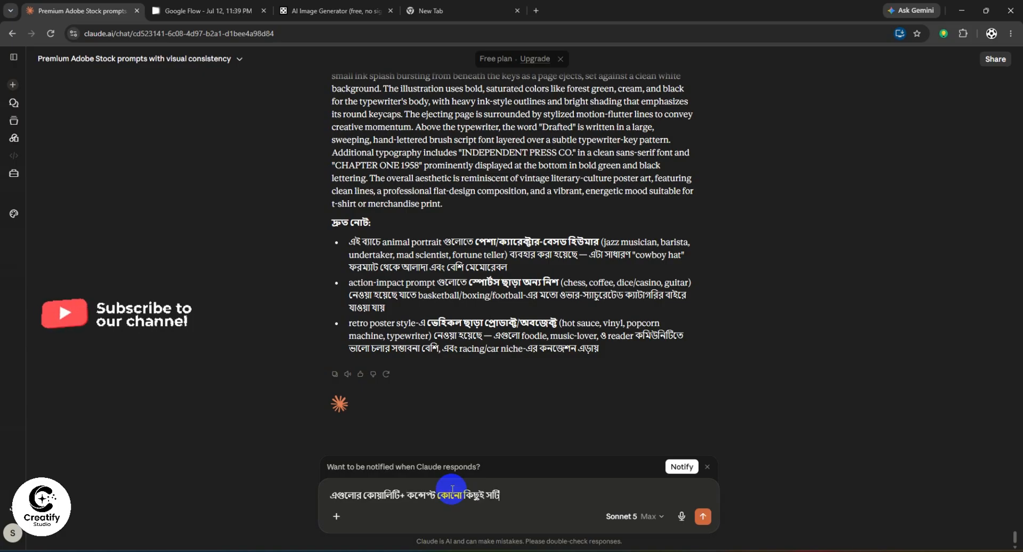
pyautogui.write('িলো না তুমি')
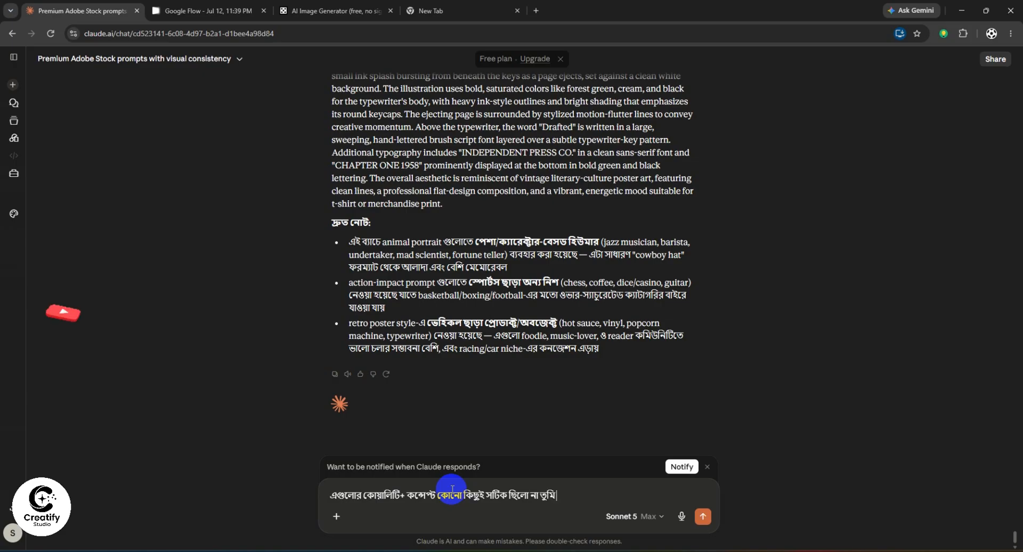
pyautogui.write(' আমাকে অন্য')
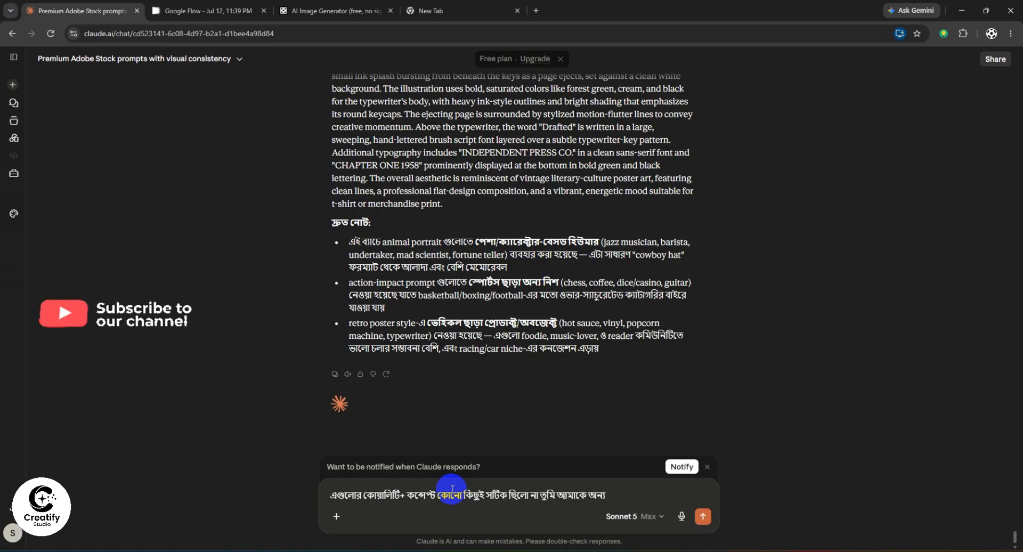
pyautogui.write(' ক কন্সে')
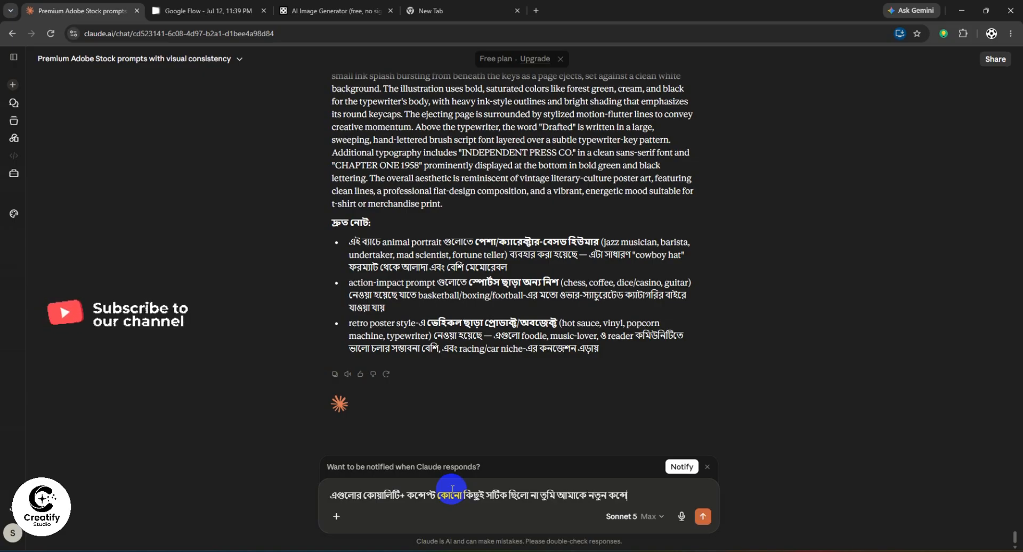
pyautogui.write('প্ট দাও এনিম')
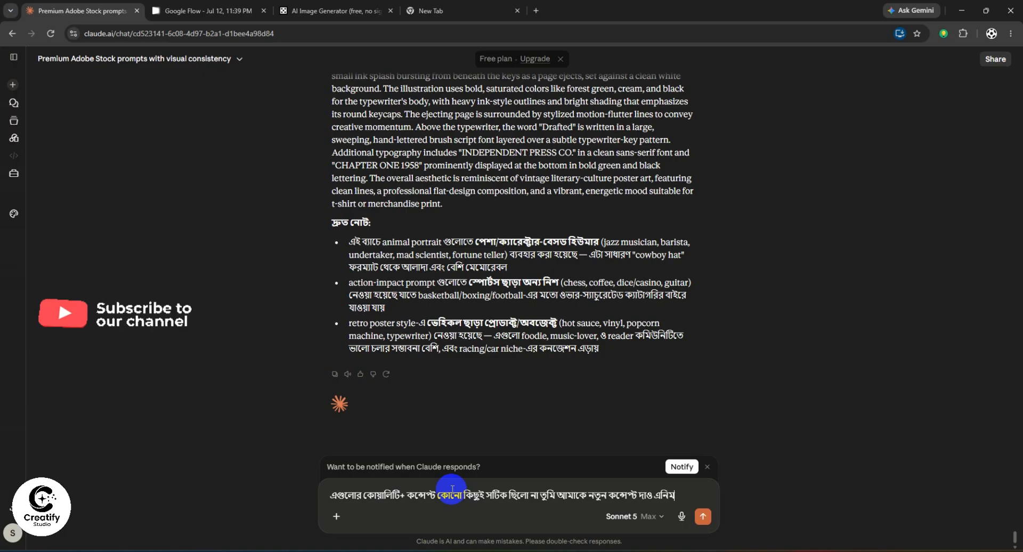
pyautogui.write('েল বান্দিয়ে')
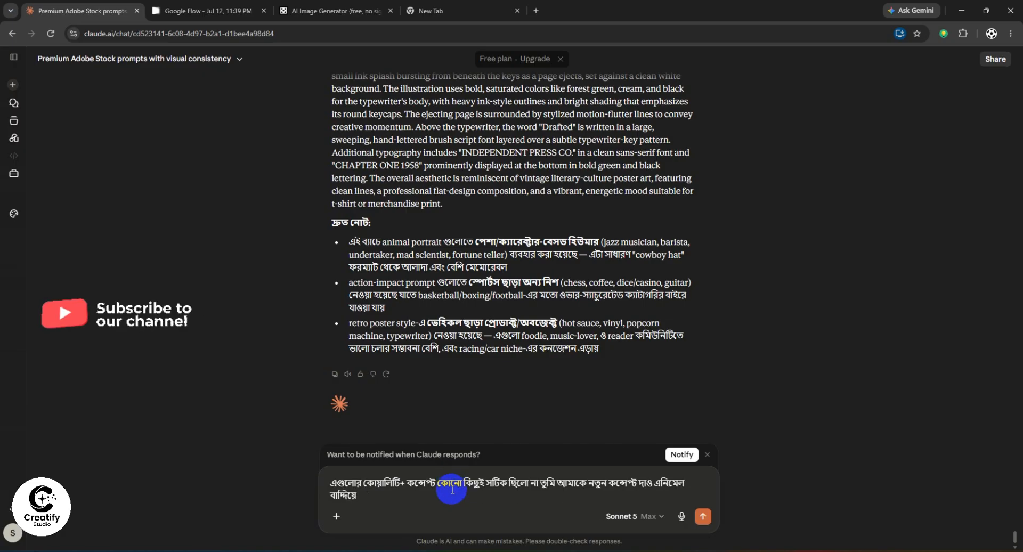
pyautogui.hotkey('shift', 'Return')
pyautogui.write('ডিটেইল্ড প্র')
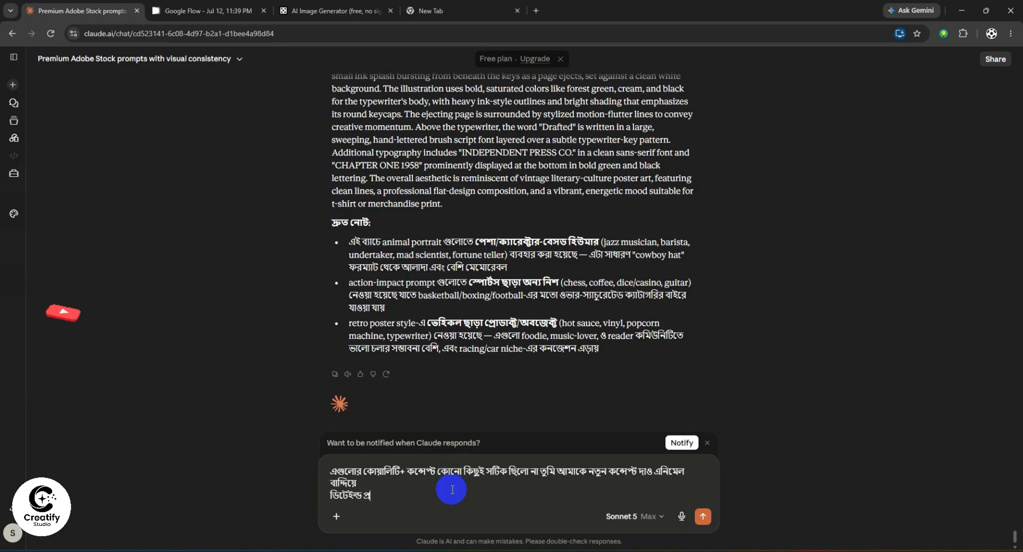
pyautogui.write('ম্পটে')
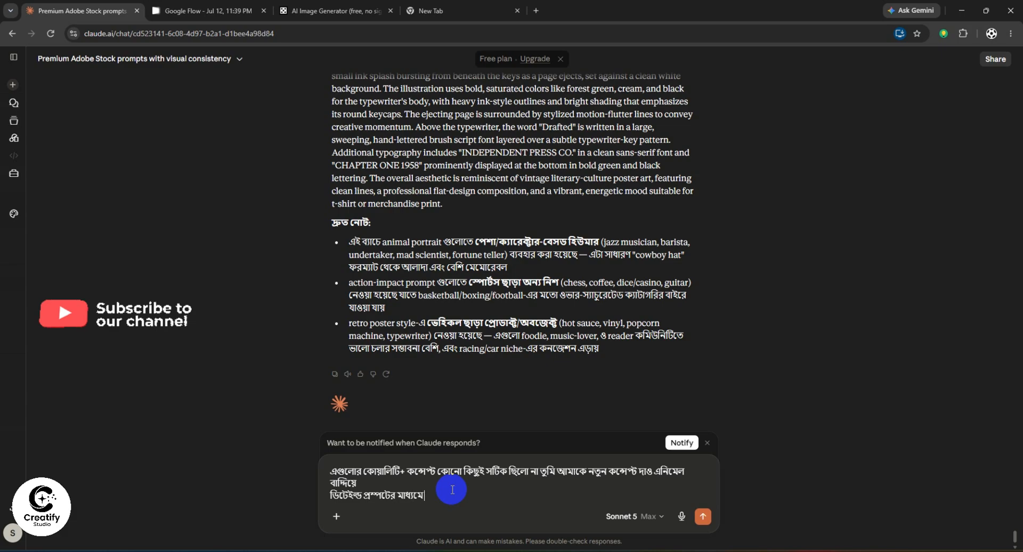
pyautogui.write('র মাধ্যমে')
pyautogui.press('Return')
# Step: Search Google for leonardo ai in the empty tab, open the Leonardo.Ai site and launch its app
pyautogui.click(331, 11)
pyautogui.click(462, 7)
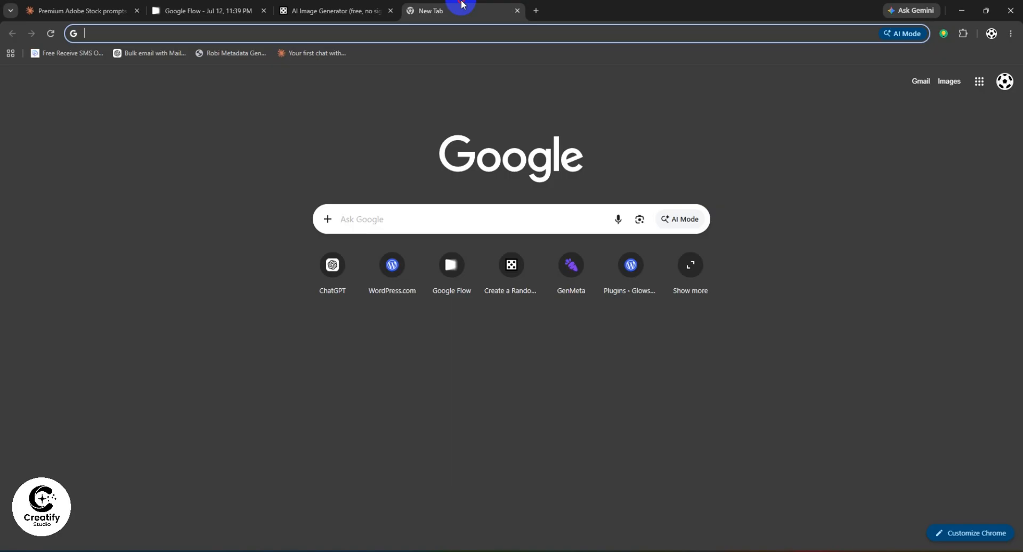
pyautogui.write('leonardo ai')
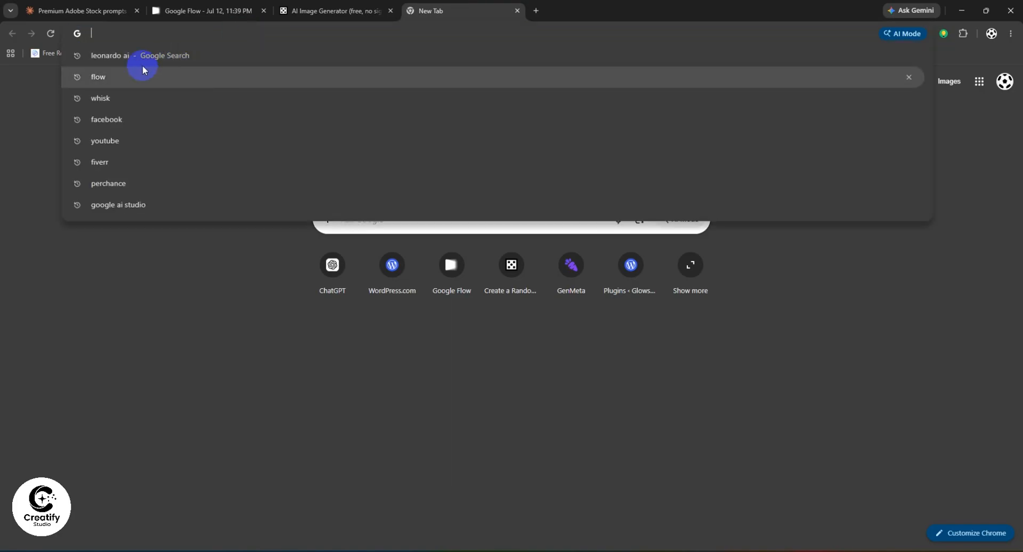
pyautogui.press('Return')
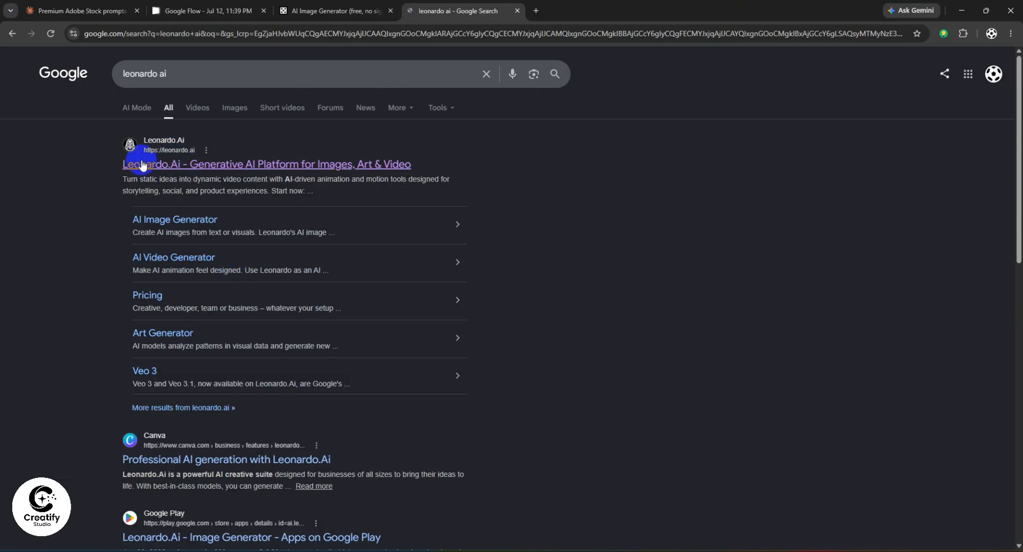
pyautogui.click(141, 166)
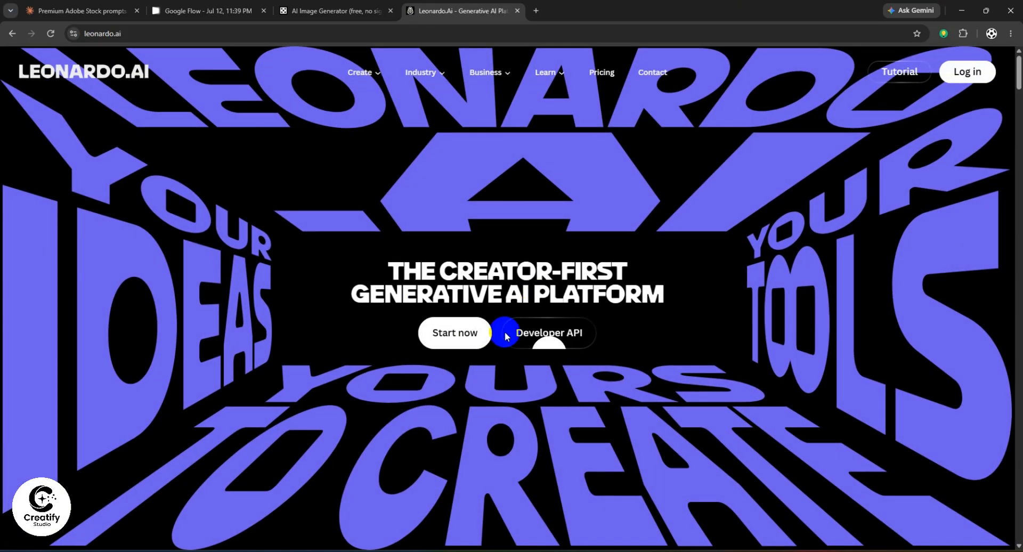
pyautogui.click(448, 330)
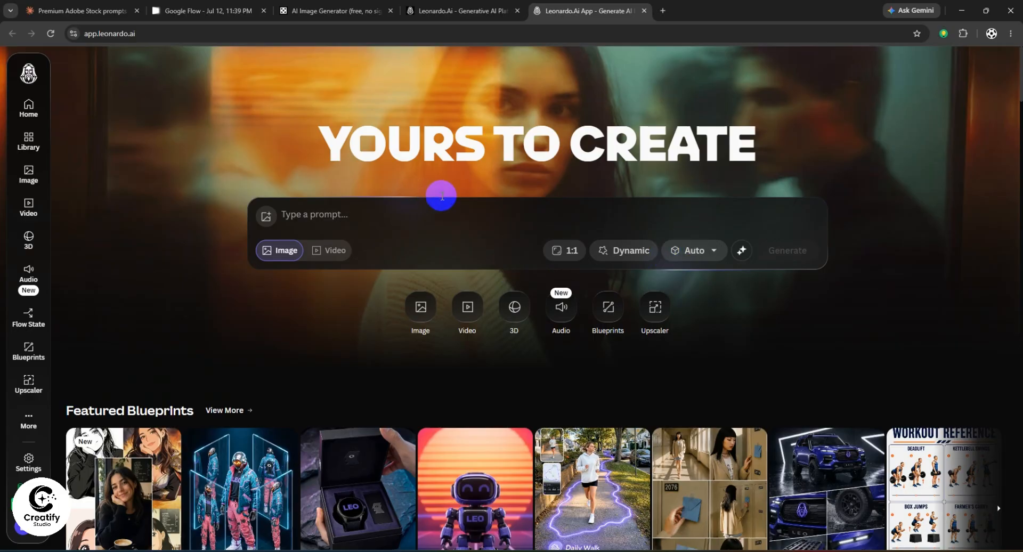
# Step: Close the leftover Leonardo.Ai landing page, keeping the Leonardo.Ai app open
pyautogui.click(329, 216)
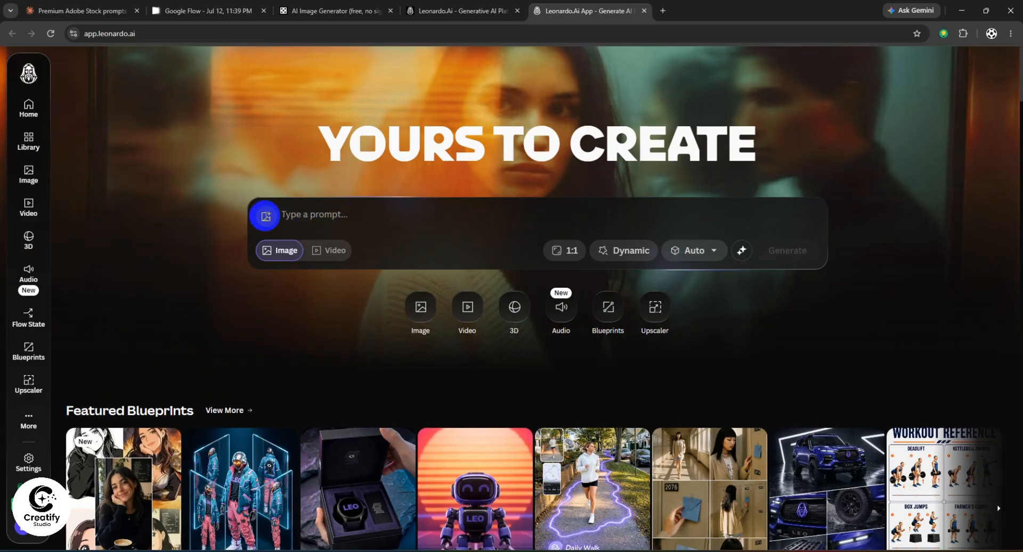
pyautogui.click(462, 4)
pyautogui.click(611, 11)
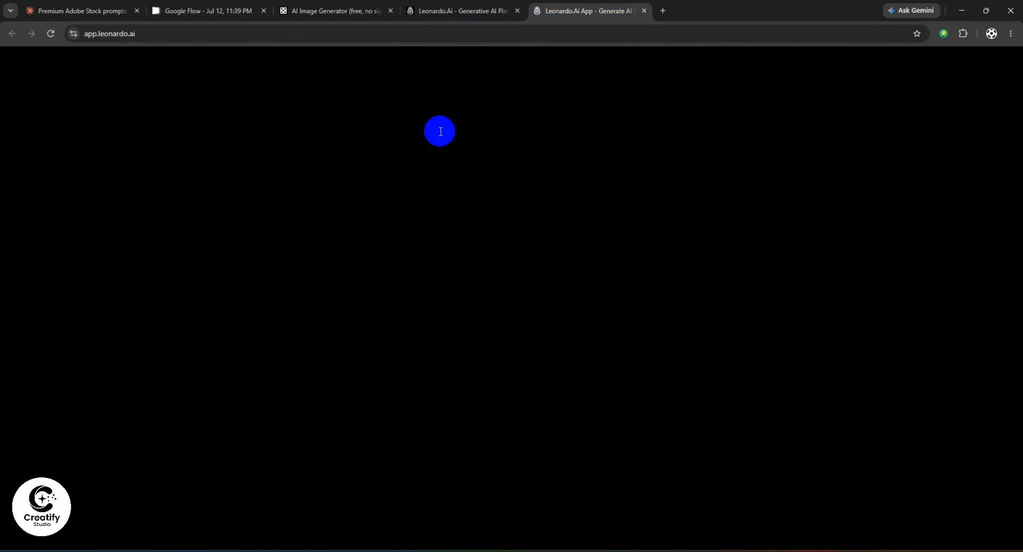
pyautogui.click(444, 4)
pyautogui.click(629, 10)
pyautogui.middleClick(457, 5)
# Step: Return to the Google Flow project and download the "Popped" image with the cropped popcorn machine beside the cart in 2K
pyautogui.click(358, 4)
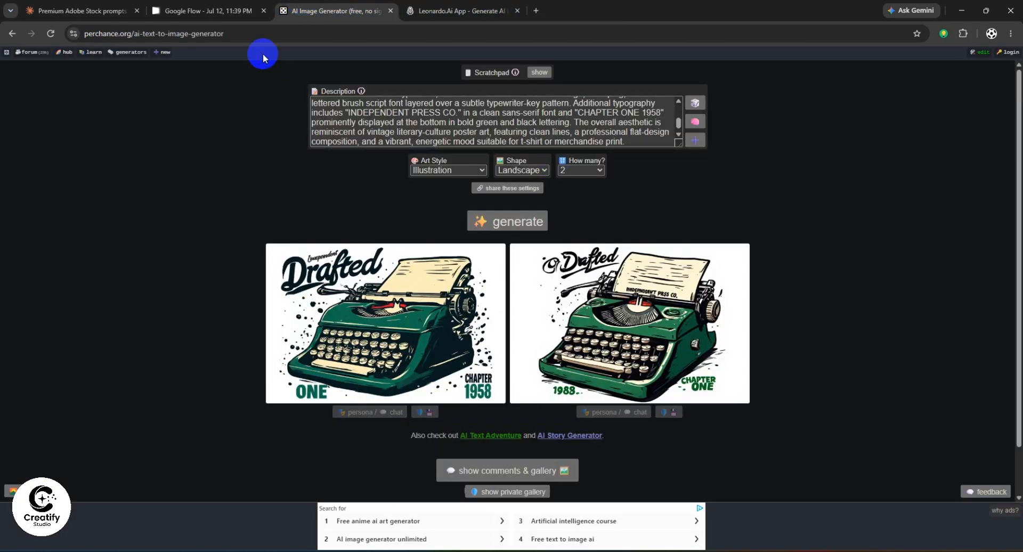
pyautogui.click(219, 11)
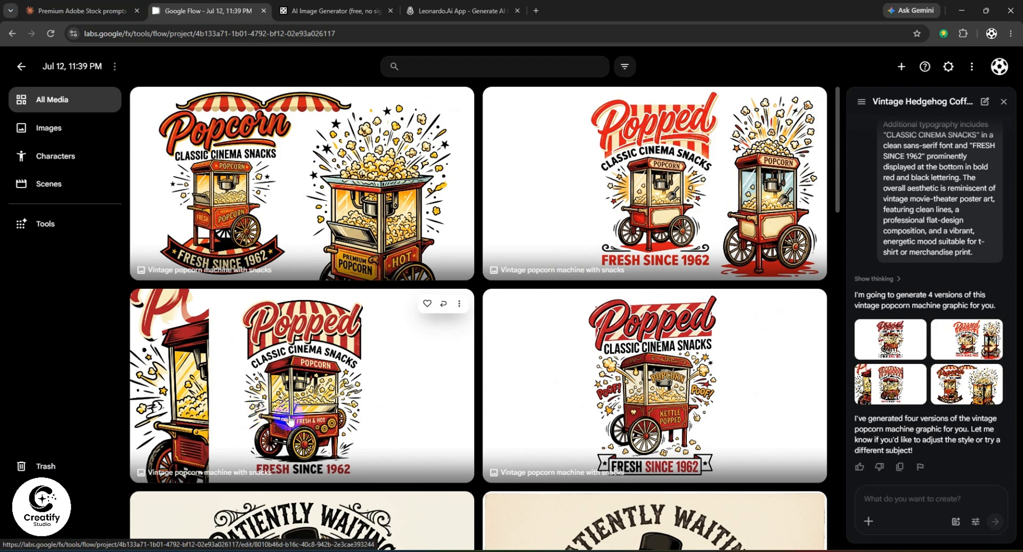
pyautogui.scroll(-1, 303, 416)
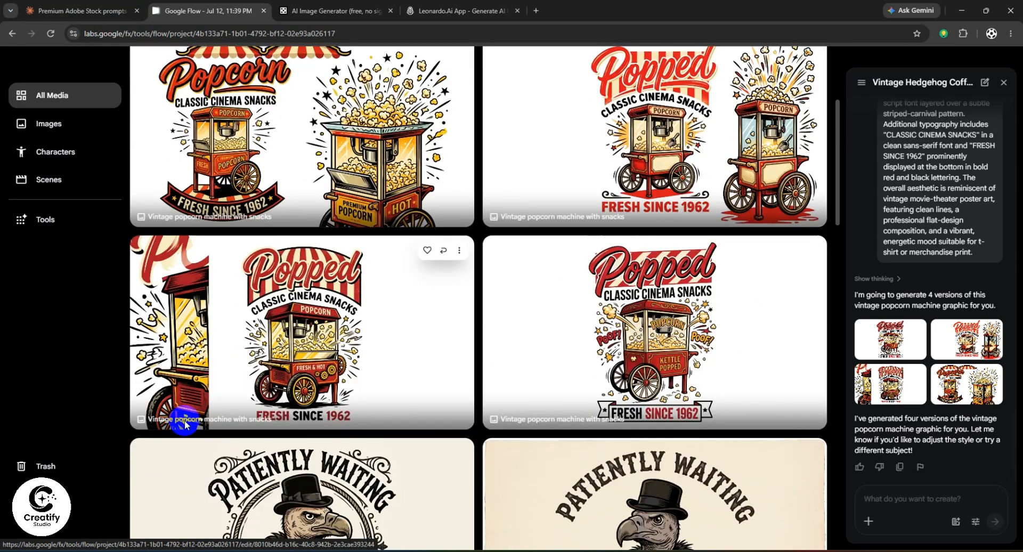
pyautogui.click(459, 250)
pyautogui.moveTo(434, 323)
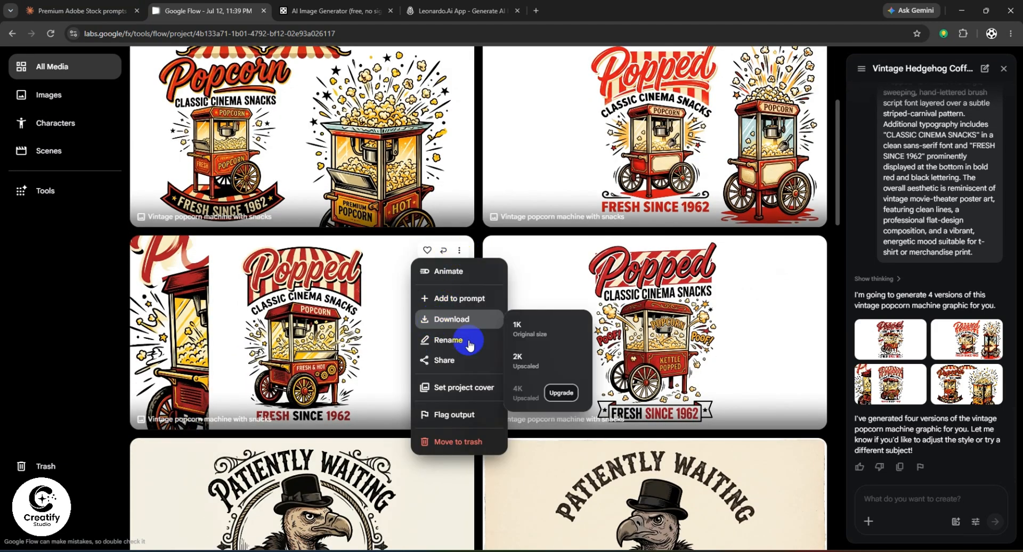
pyautogui.click(516, 360)
# Step: Download the "Popped" image showing two complete popcorn carts side by side in 2K
pyautogui.scroll(1, 778, 314)
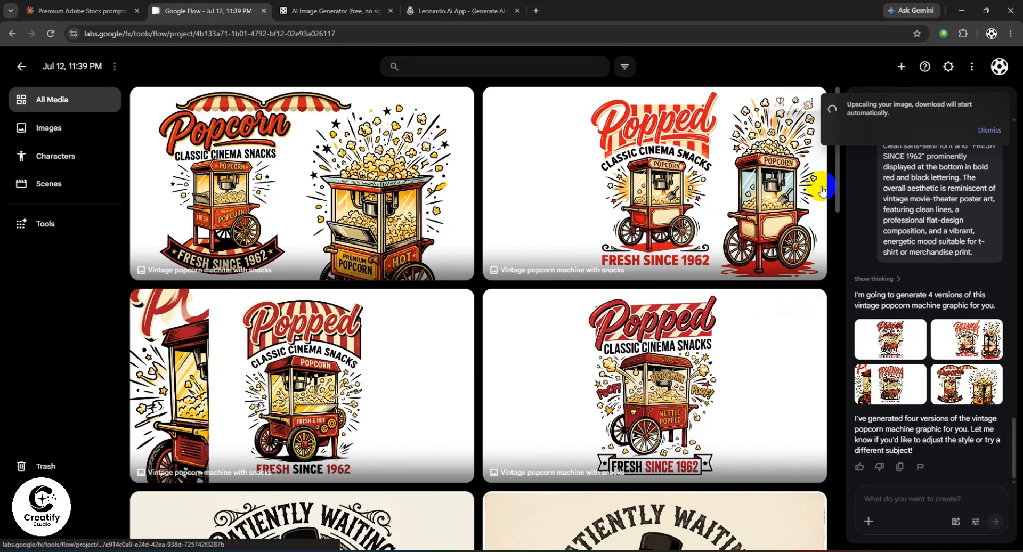
pyautogui.click(812, 101)
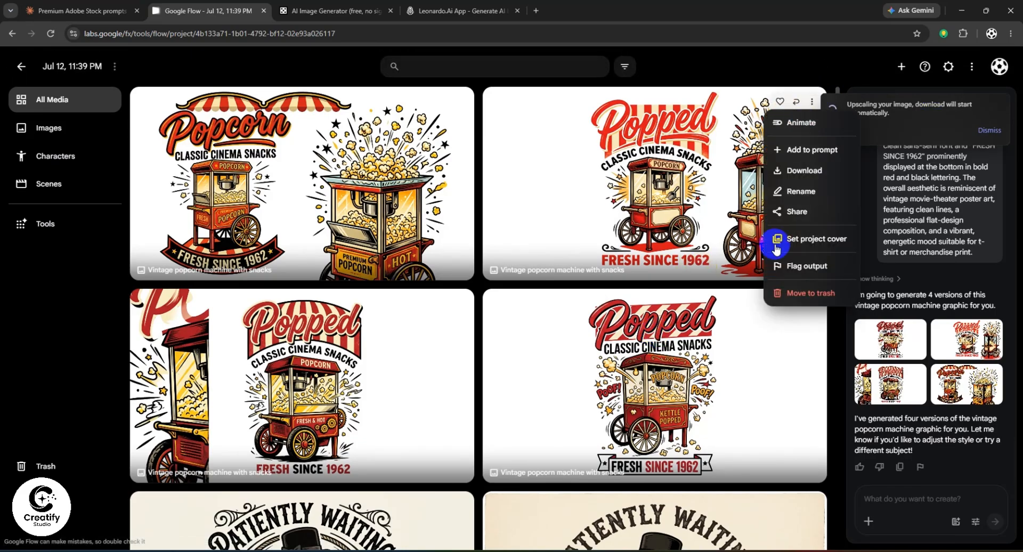
pyautogui.click(772, 240)
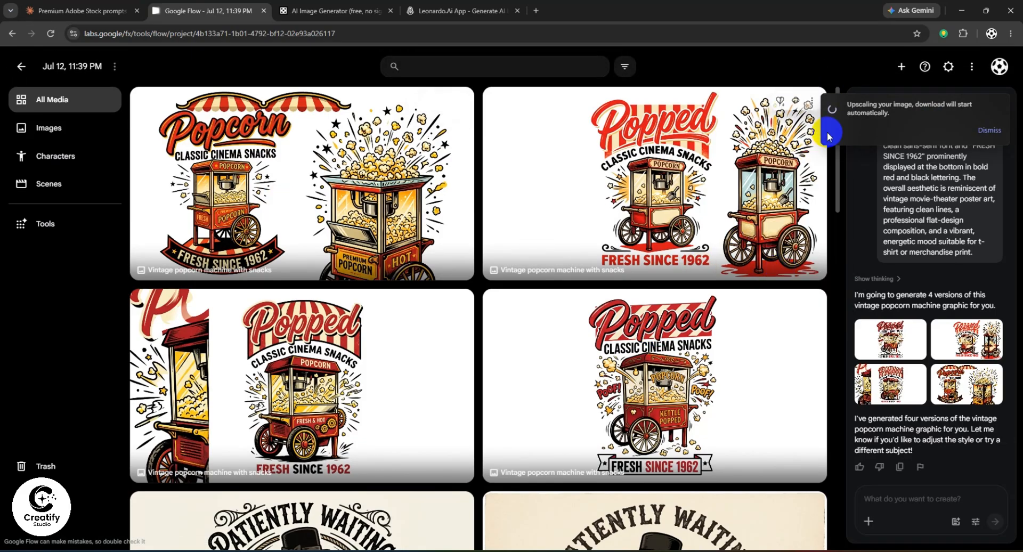
pyautogui.click(811, 102)
pyautogui.click(790, 172)
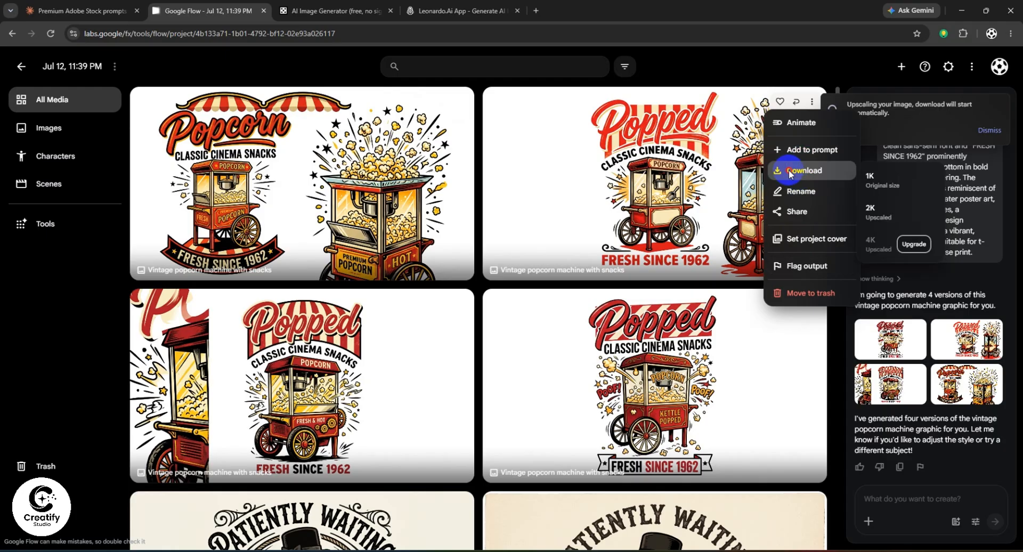
pyautogui.click(863, 208)
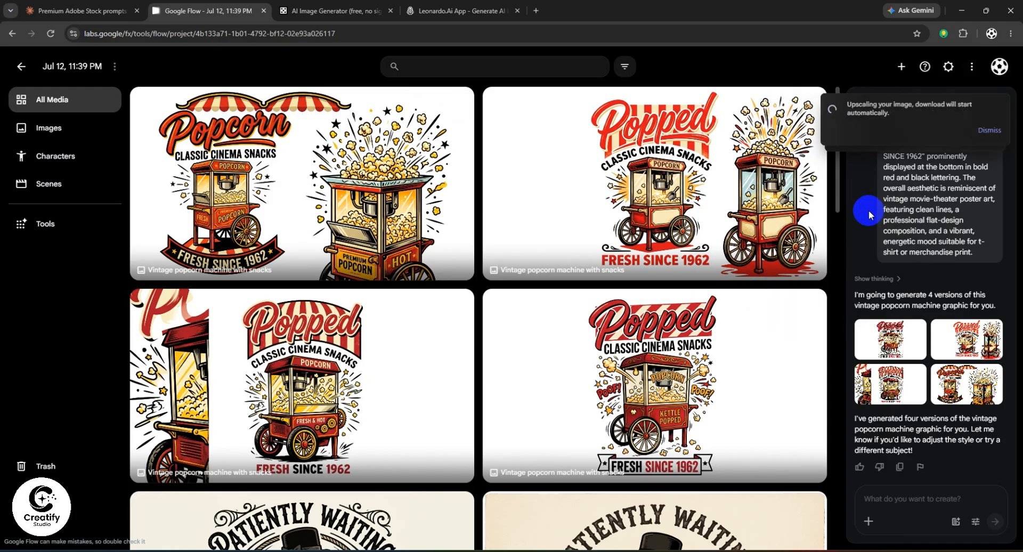
# Step: Download the image titled "Popcorn" with the striped awning in 2K and look over the earlier vulture designs
pyautogui.click(454, 108)
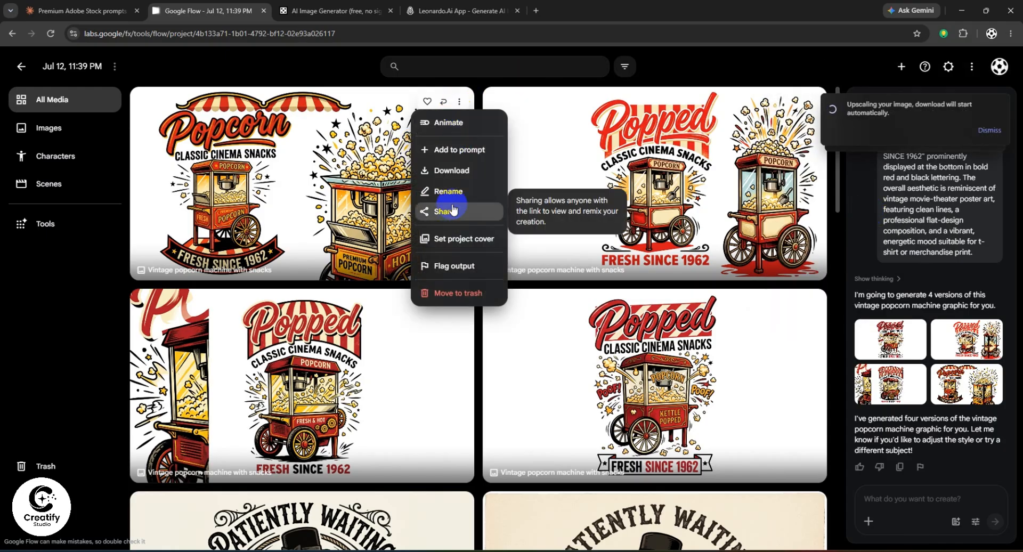
pyautogui.click(450, 175)
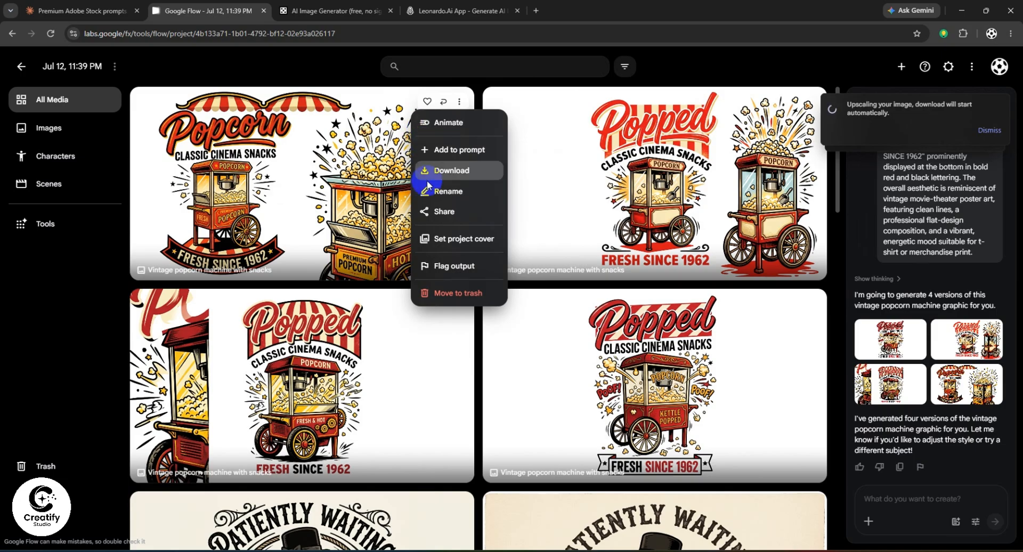
pyautogui.click(454, 179)
pyautogui.click(526, 215)
pyautogui.scroll(-15, 486, 221)
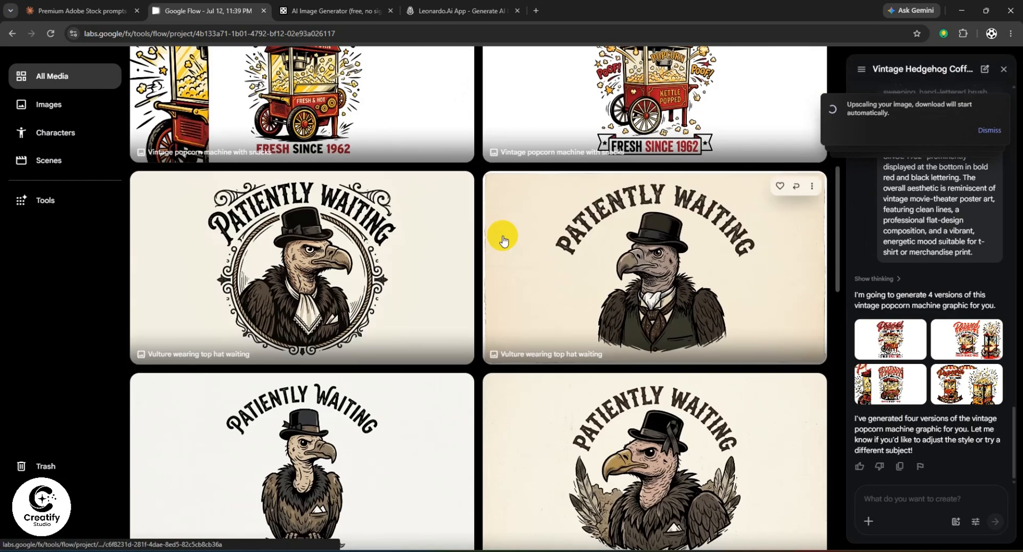
pyautogui.scroll(-5, 629, 292)
pyautogui.scroll(15, 464, 372)
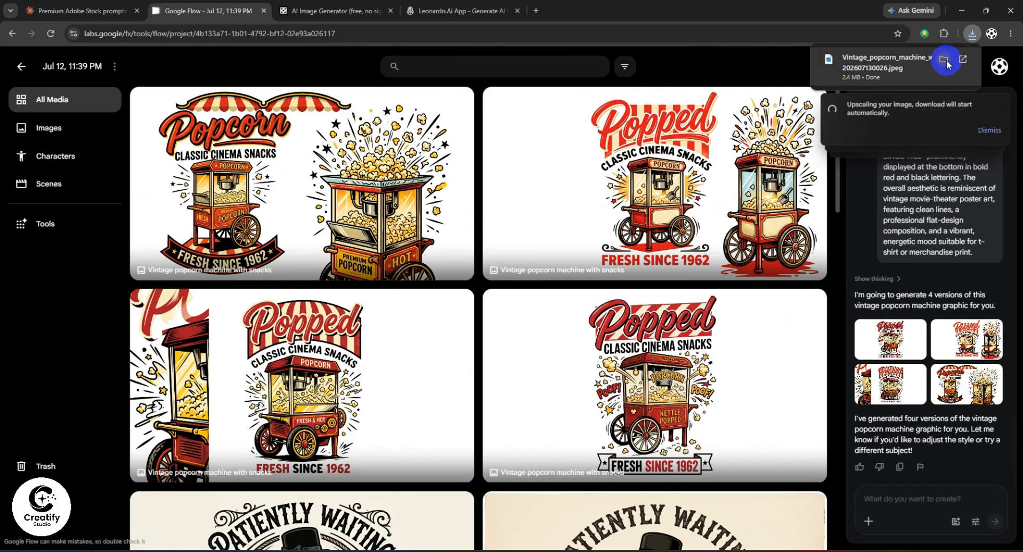
# Step: Examine the two downloaded "Popped" popcorn machine images at large size in the photo viewer, closing each one
pyautogui.click(940, 67)
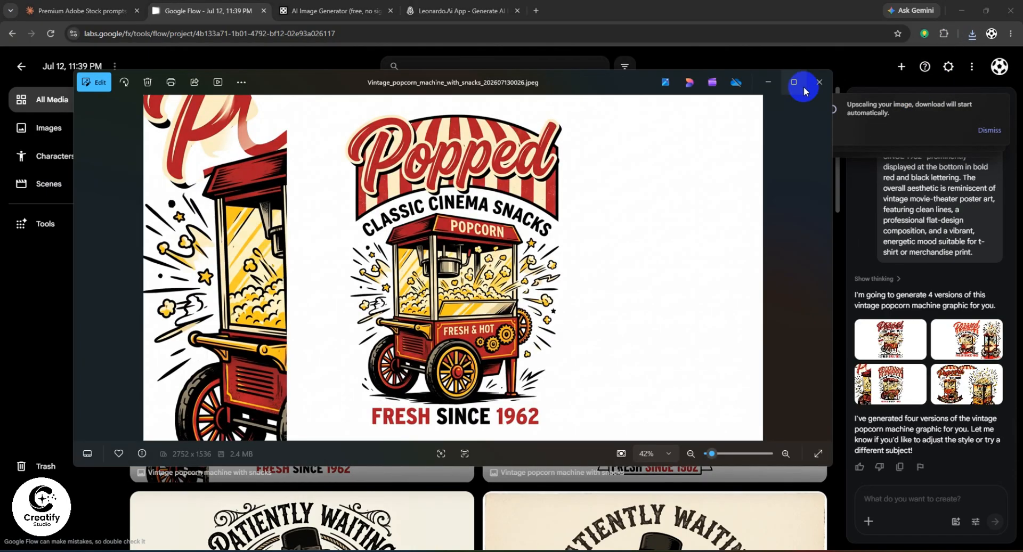
pyautogui.click(794, 83)
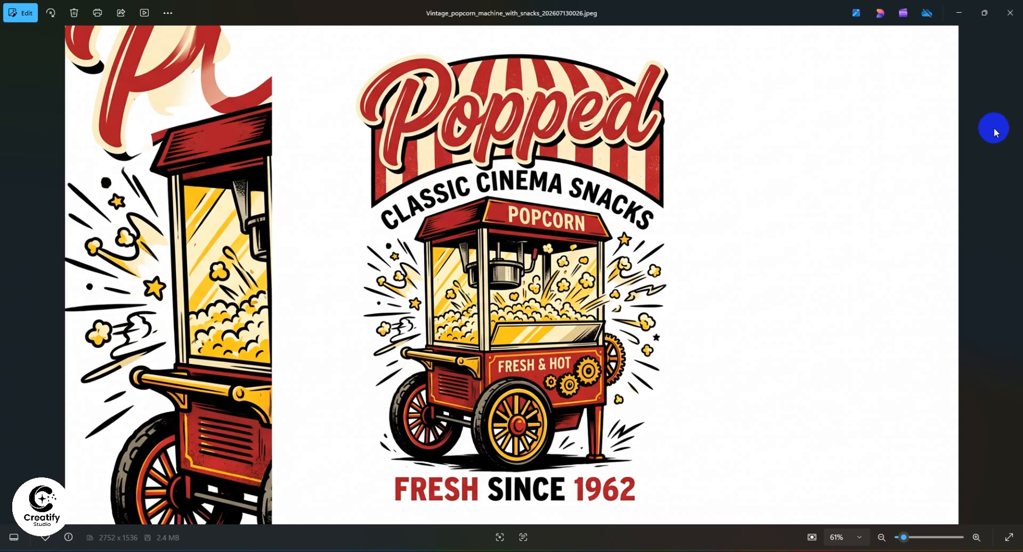
pyautogui.click(1013, 13)
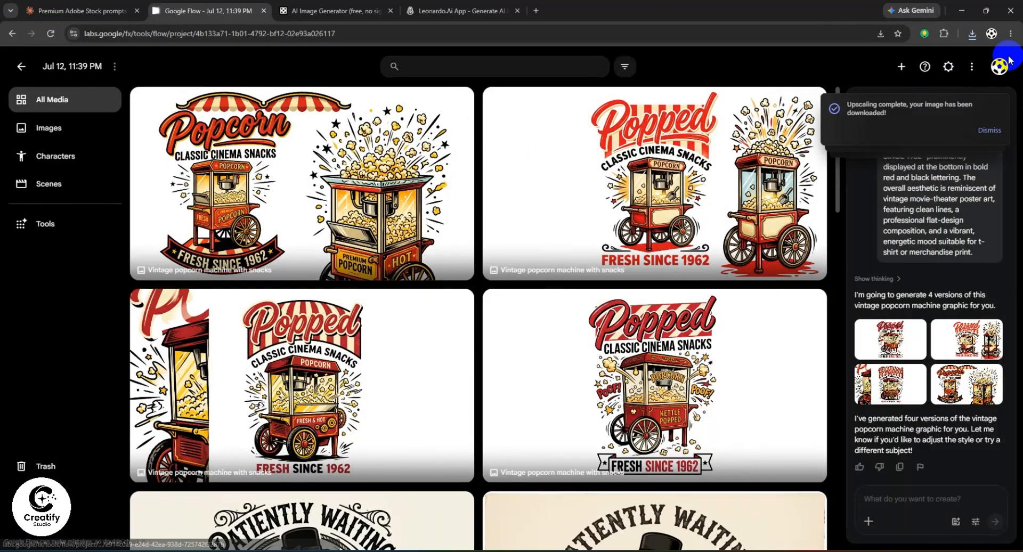
pyautogui.click(973, 33)
pyautogui.click(876, 137)
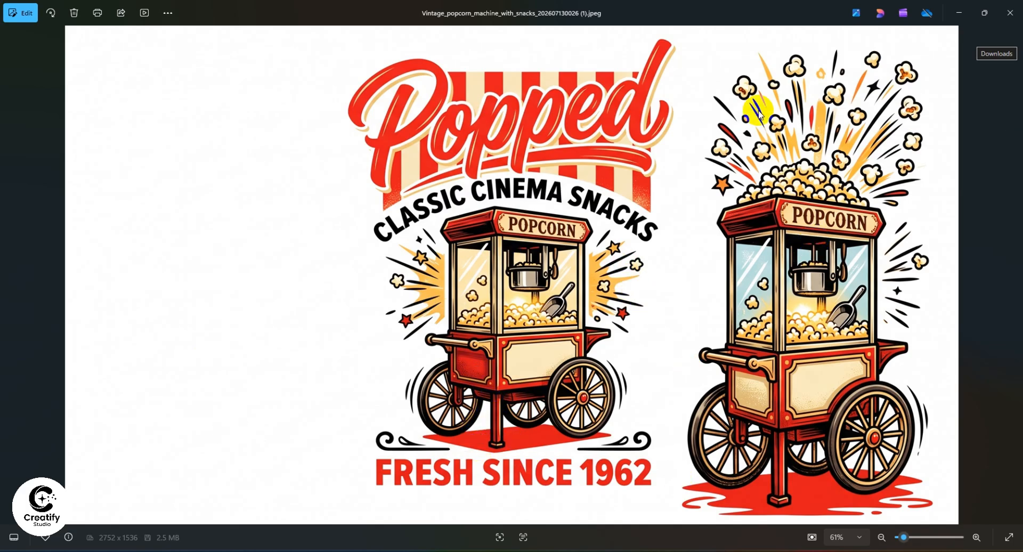
pyautogui.click(1013, 7)
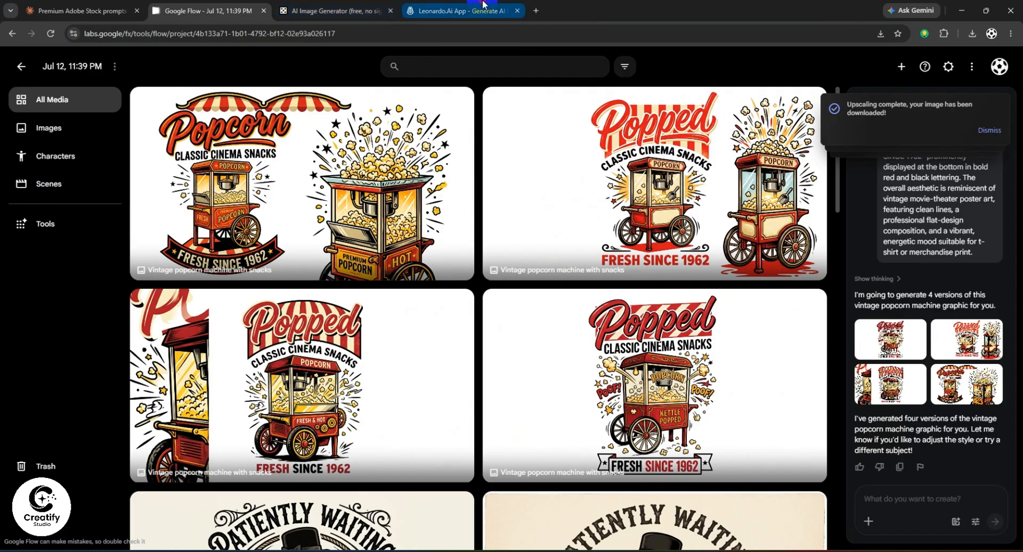
# Step: Switch to Leonardo.Ai, enter the copied "Drafted" vintage typewriter prompt and set the aspect ratio to 16:9
pyautogui.click(448, 11)
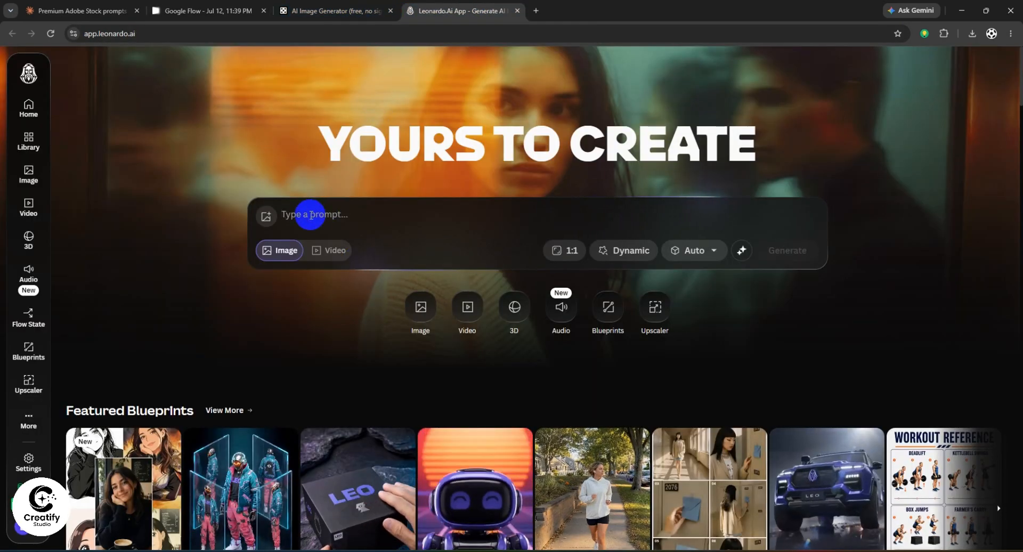
pyautogui.hotkey('ctrl', 'v')
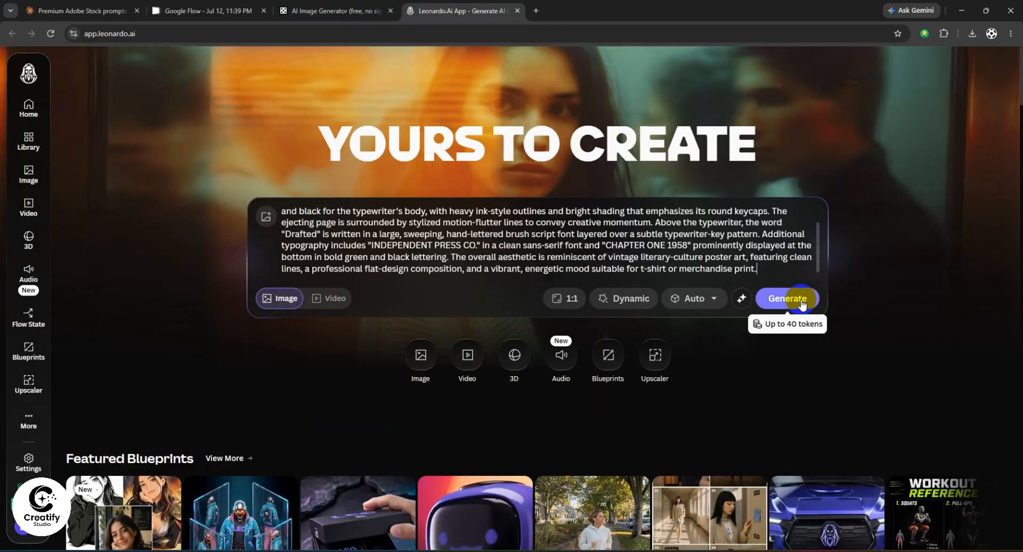
pyautogui.click(569, 301)
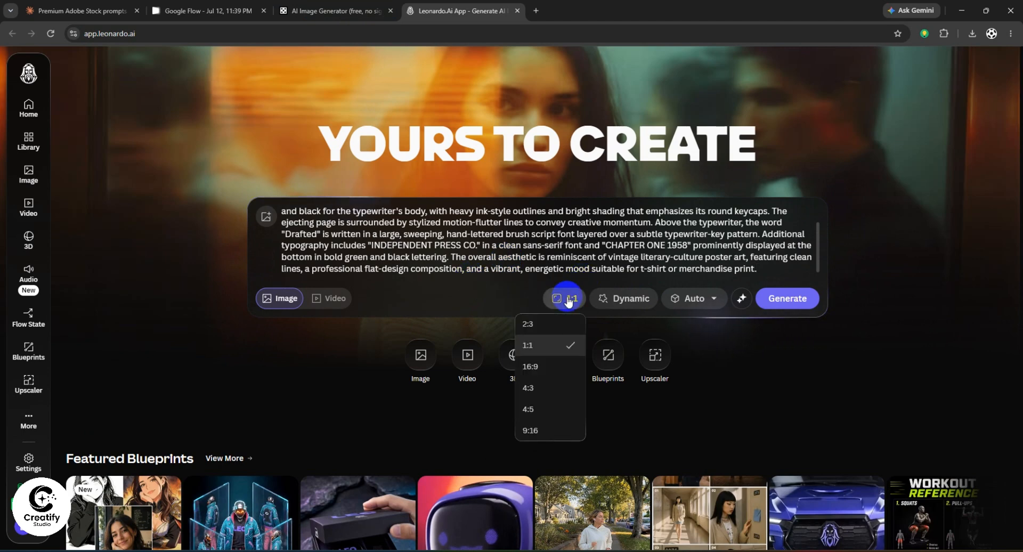
pyautogui.click(533, 368)
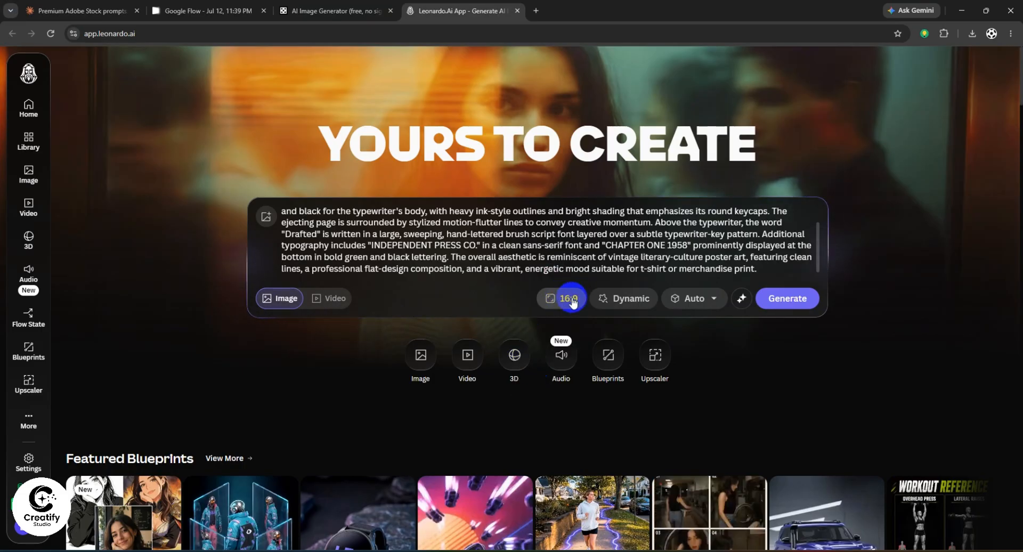
# Step: Set the style to Creative, check the model and prompt-assist options, and generate the typewriter image
pyautogui.click(639, 301)
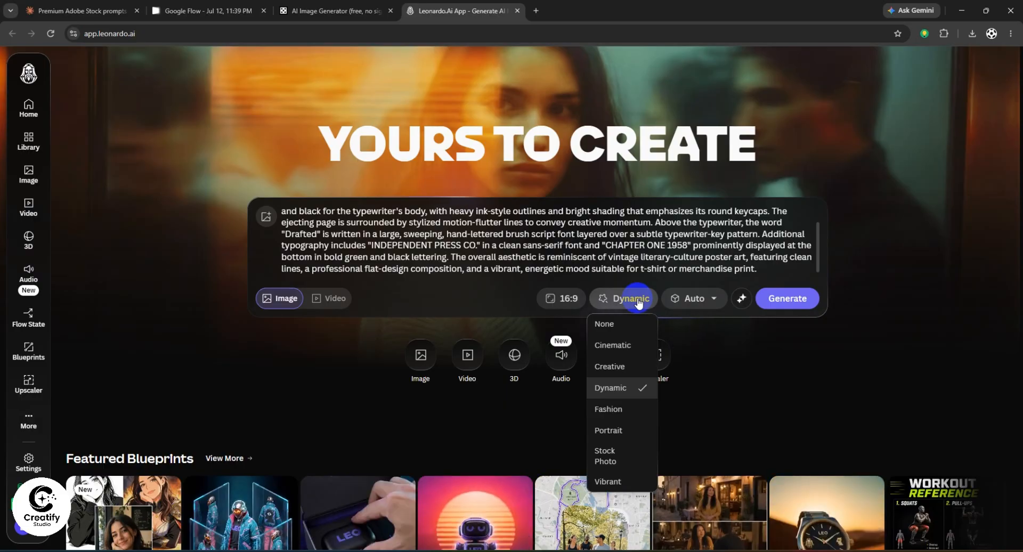
pyautogui.click(612, 368)
pyautogui.click(684, 298)
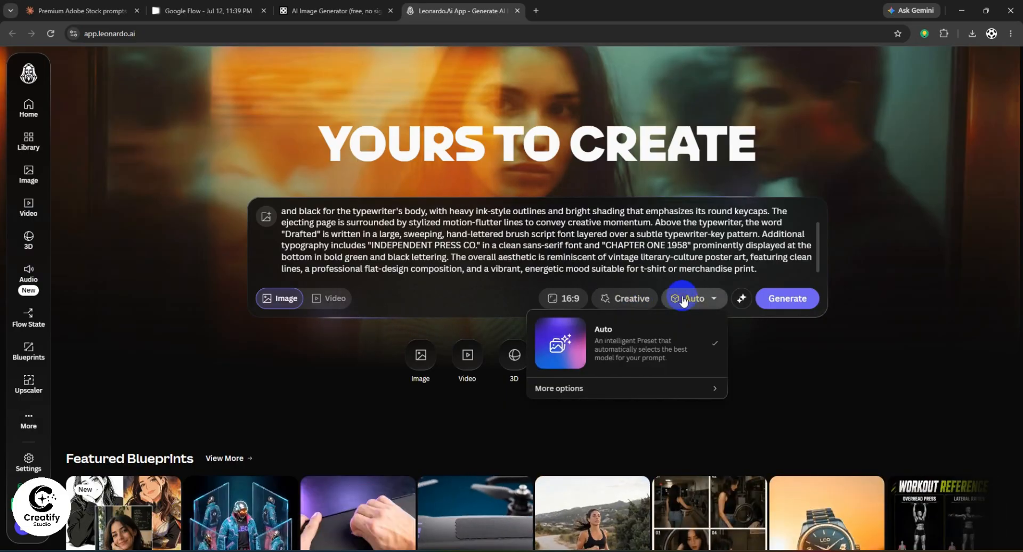
pyautogui.click(684, 299)
pyautogui.click(743, 299)
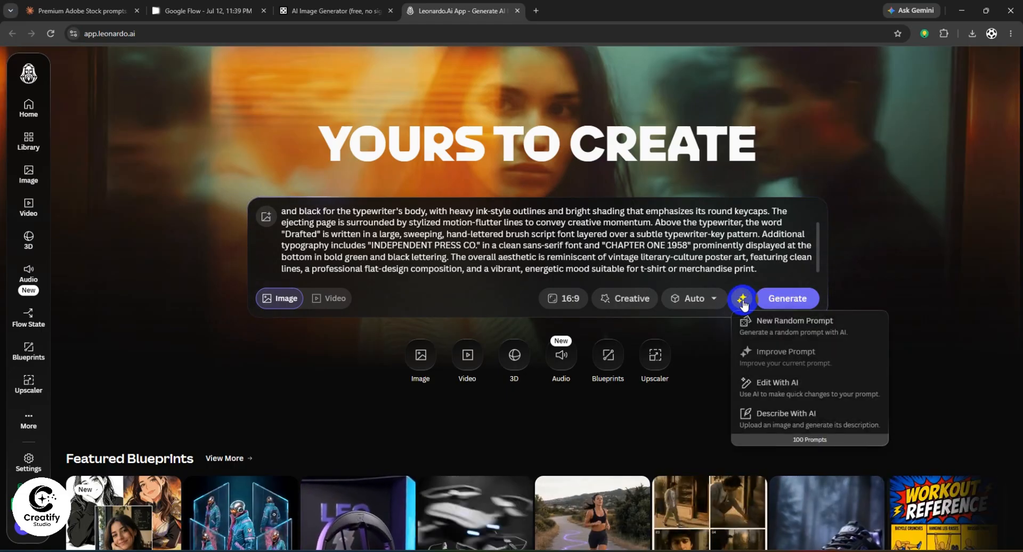
pyautogui.click(743, 301)
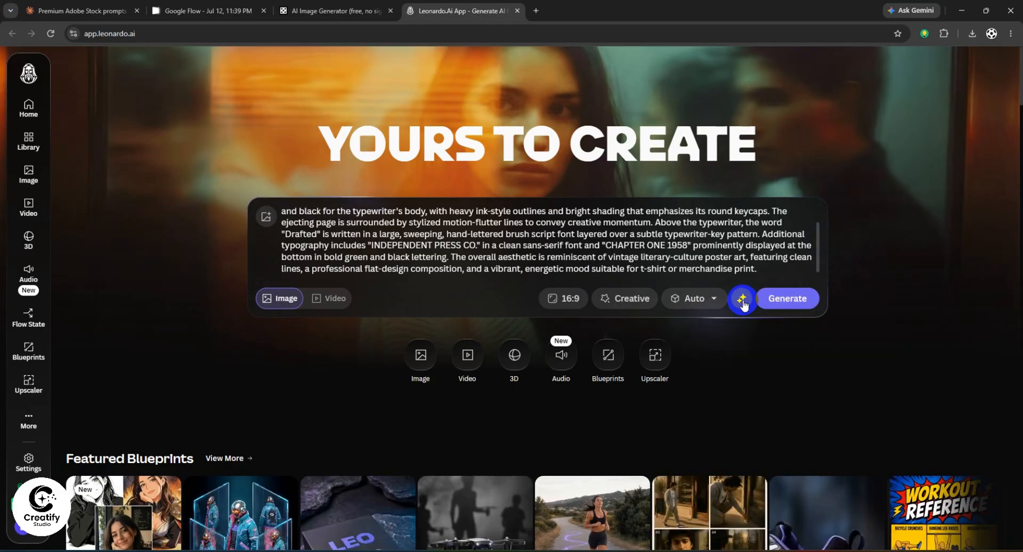
pyautogui.click(785, 306)
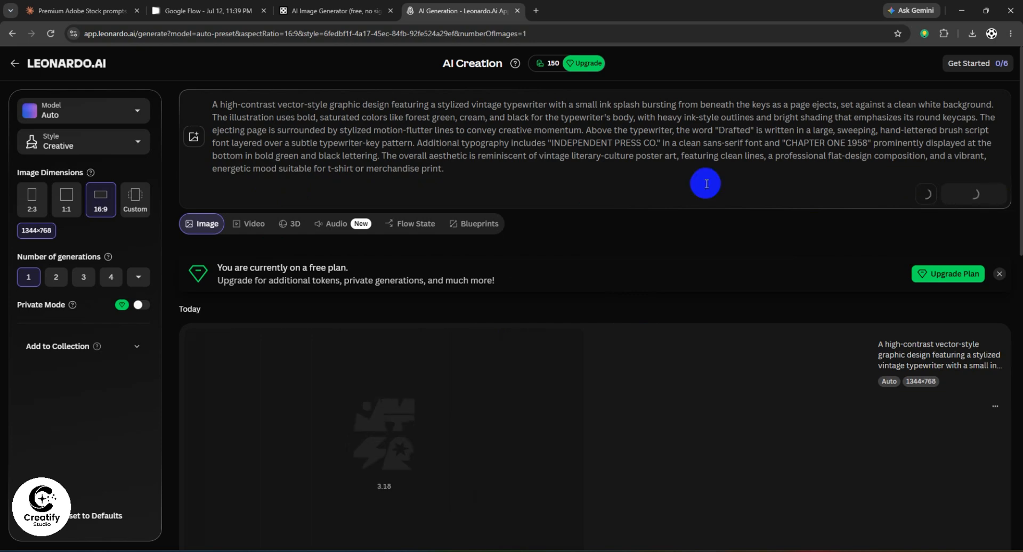
# Step: Return to the Claude chat and copy the full text of the Tin Robot Toy Portrait prompt
pyautogui.click(320, 6)
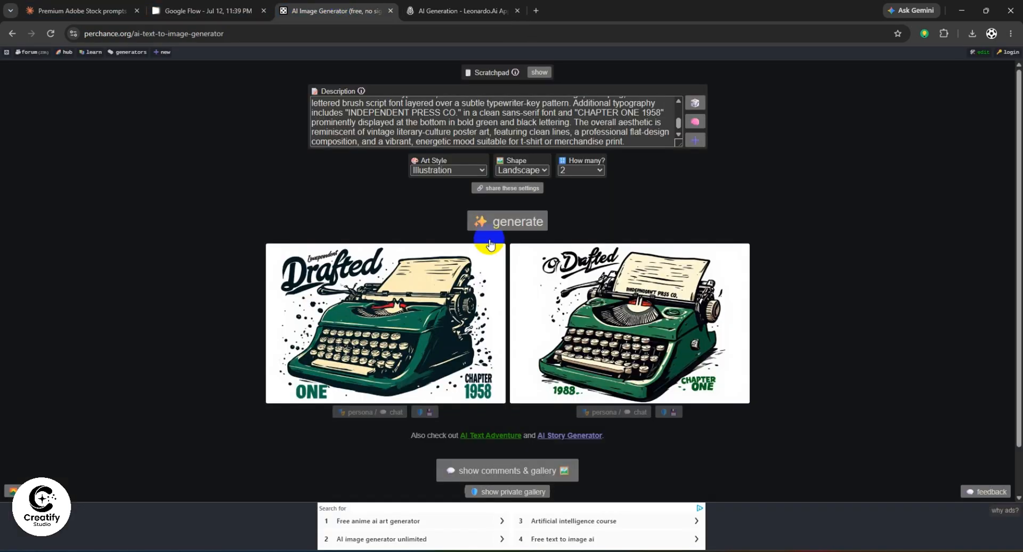
pyautogui.click(176, 10)
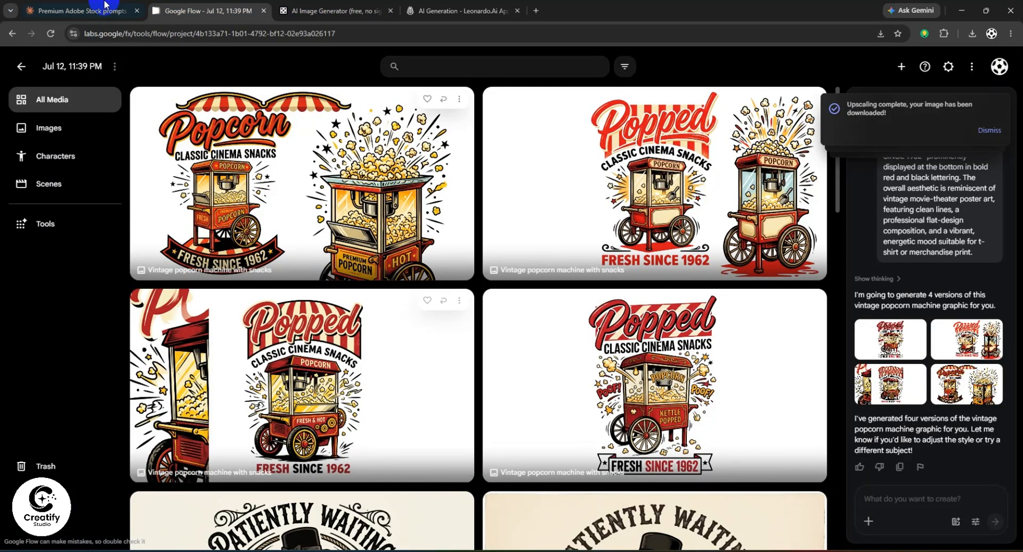
pyautogui.click(118, 11)
pyautogui.scroll(-2, 467, 311)
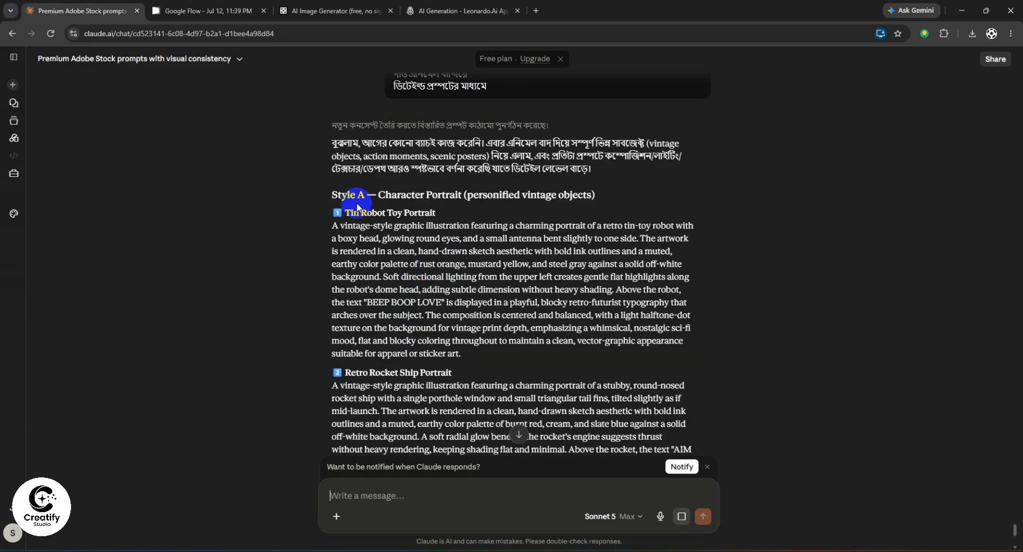
pyautogui.moveTo(340, 185); pyautogui.dragTo(629, 294)
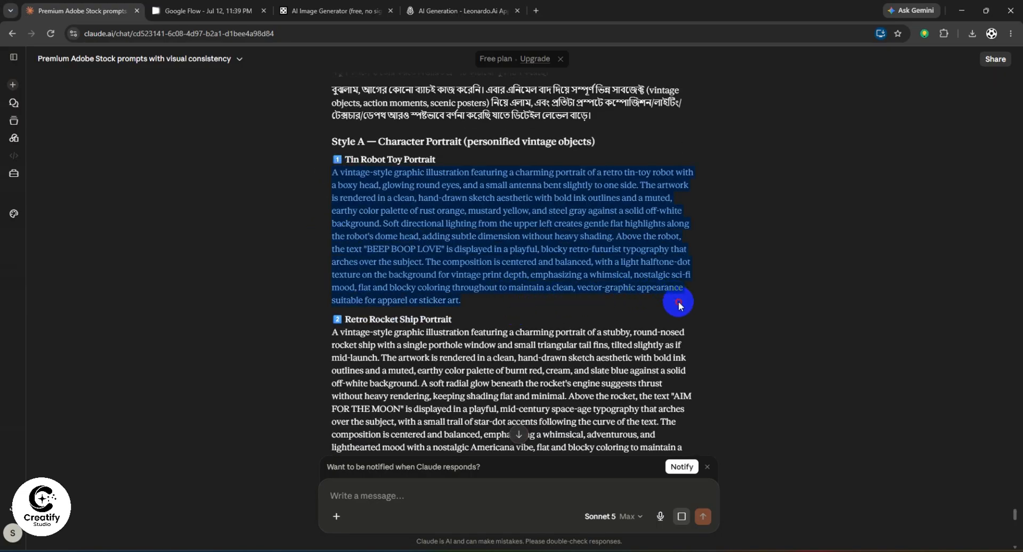
# Step: Switch to Google Flow and generate images from the copied "BEEP BOOP LOVE" tin robot prompt
pyautogui.click(209, 10)
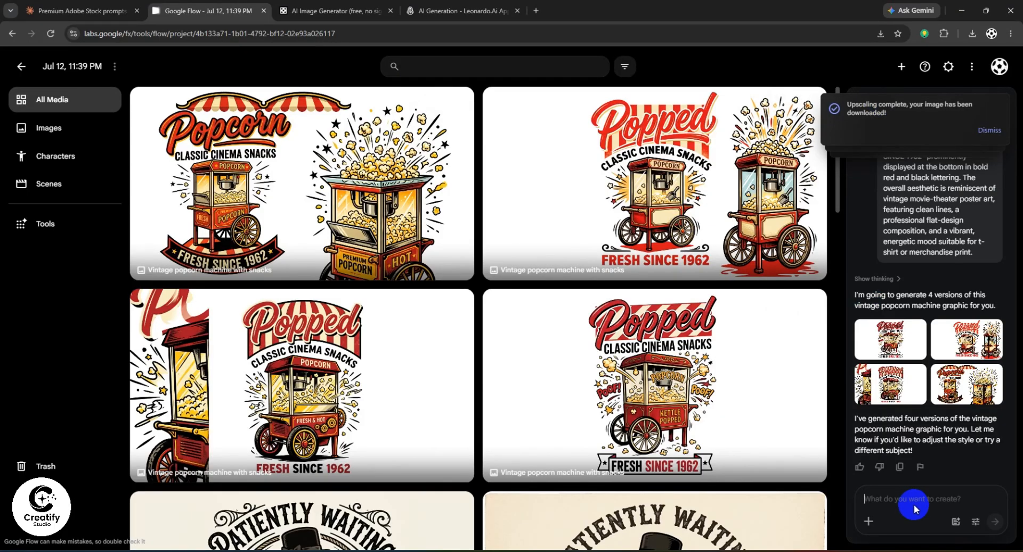
pyautogui.hotkey('ctrl', 'v')
pyautogui.click(995, 523)
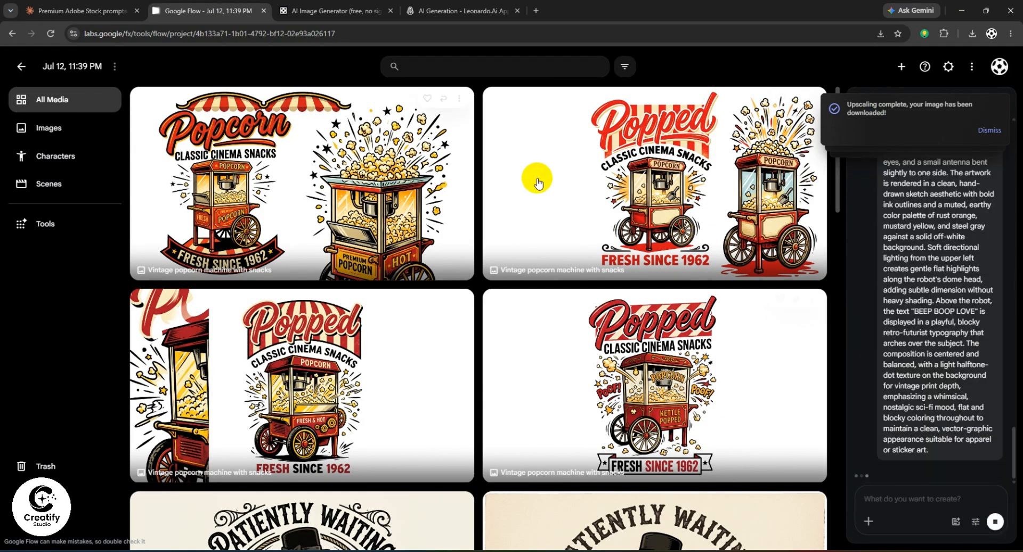
# Step: Switch to Perchance, replace the description with the tin robot prompt and generate two landscape illustrations
pyautogui.click(312, 11)
pyautogui.hotkey('ctrl', 'a')
pyautogui.hotkey('ctrl', 'v')
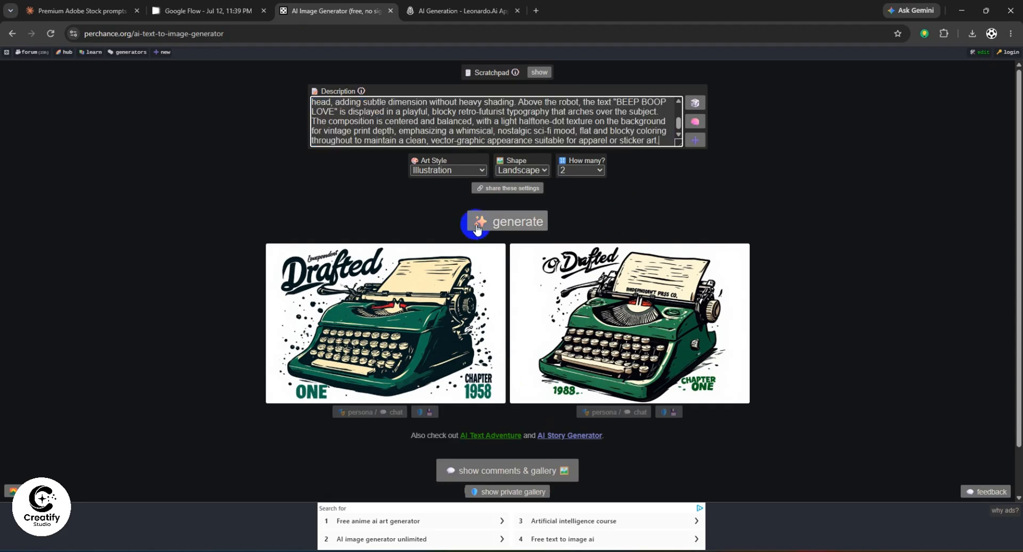
pyautogui.click(477, 221)
# Step: Check generation progress in Leonardo.Ai and Perchance, and dismiss the upscaling notifications in Google Flow
pyautogui.click(410, 7)
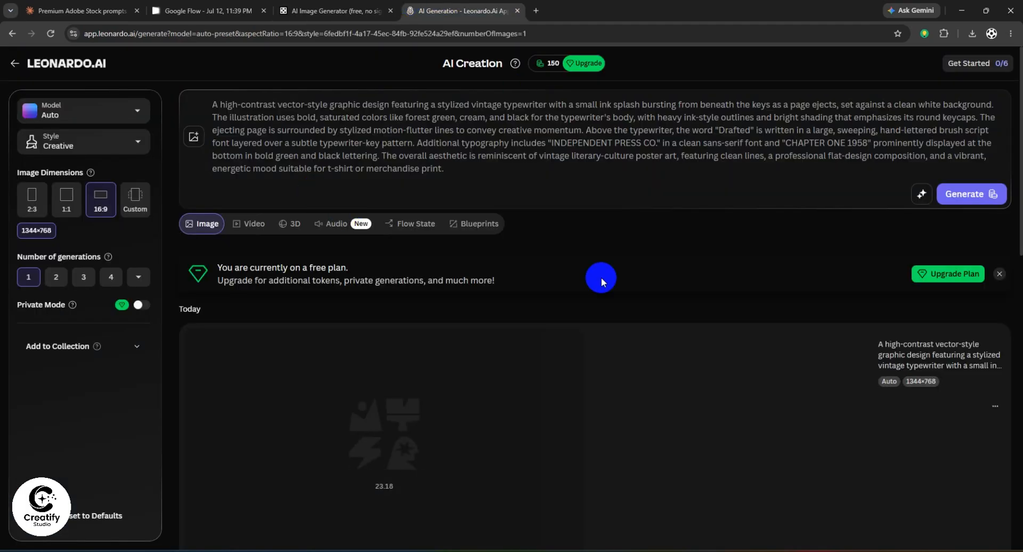
pyautogui.click(309, 10)
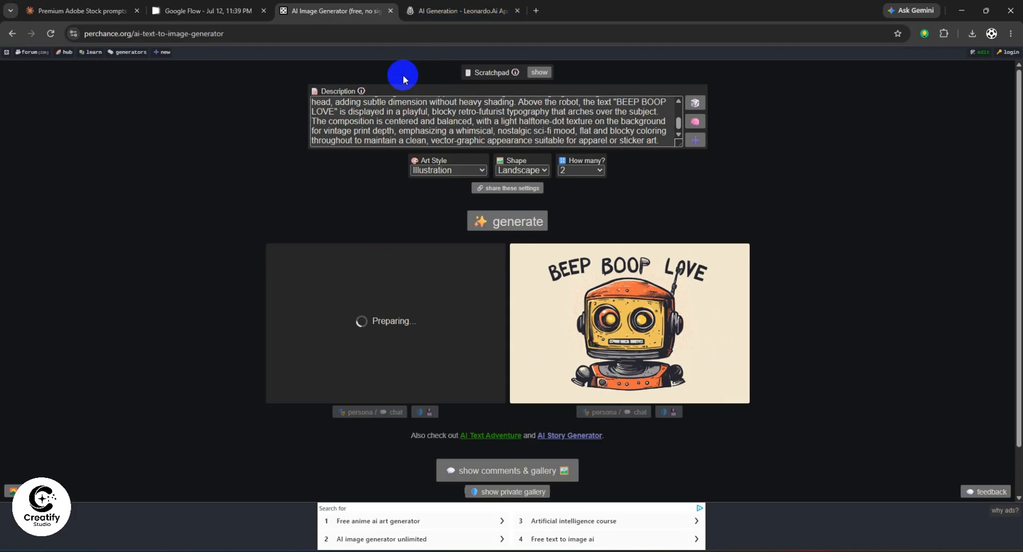
pyautogui.click(210, 10)
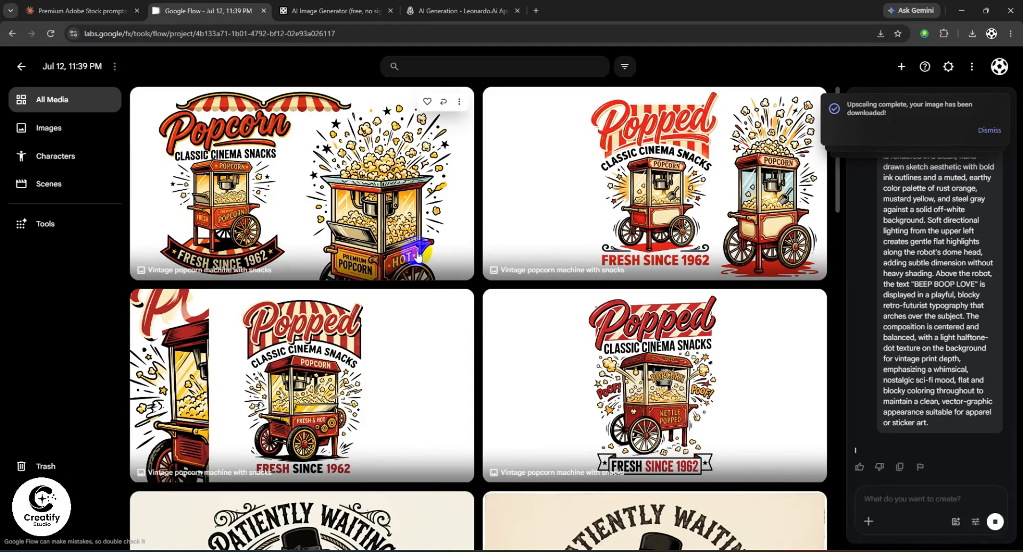
pyautogui.click(992, 129)
pyautogui.click(987, 128)
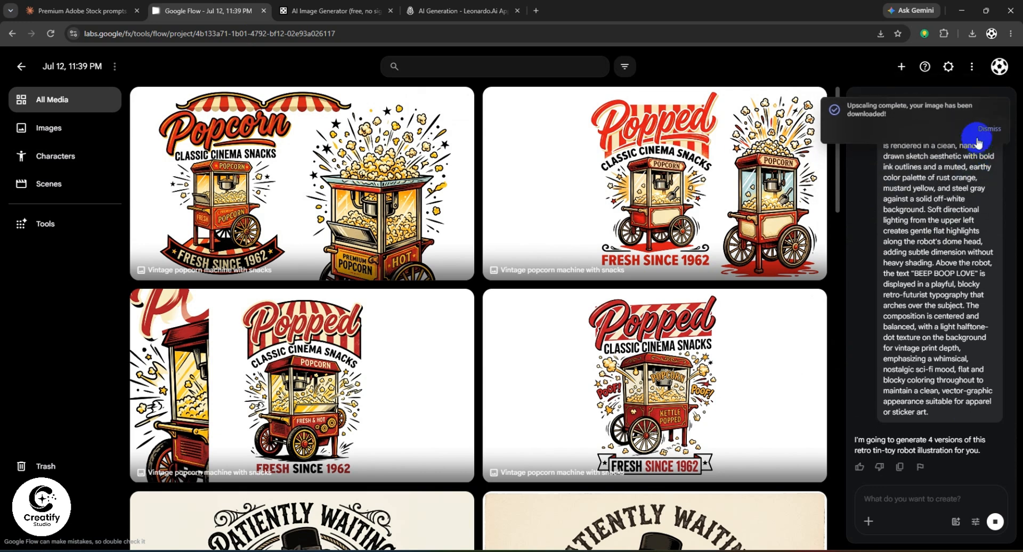
pyautogui.click(986, 126)
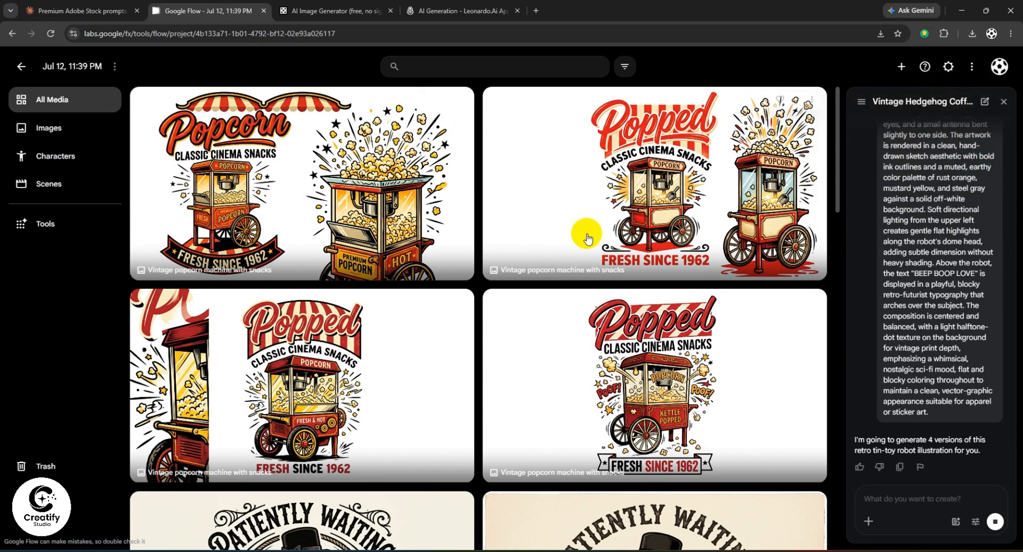
# Step: Look at the robot illustrations in Perchance, and download the finished "Drafted" typewriter image from Leonardo.Ai
pyautogui.click(331, 11)
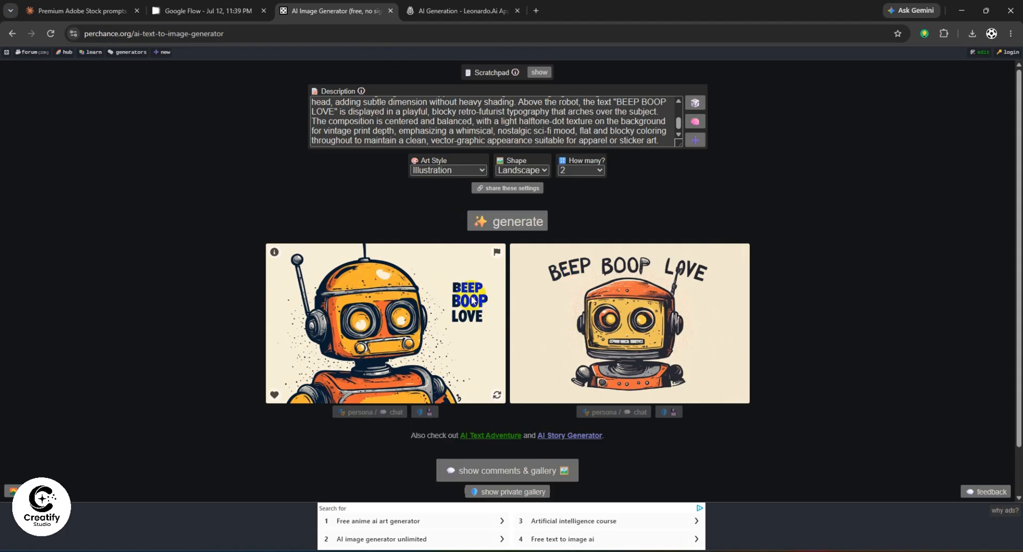
pyautogui.click(469, 10)
pyautogui.scroll(-3, 567, 231)
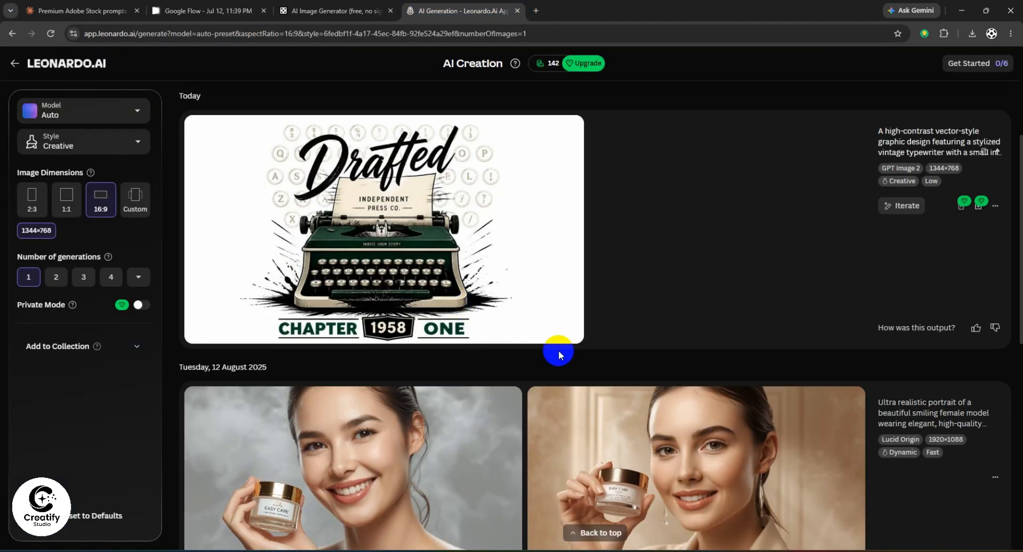
pyautogui.scroll(4, 506, 336)
pyautogui.scroll(-1, 373, 395)
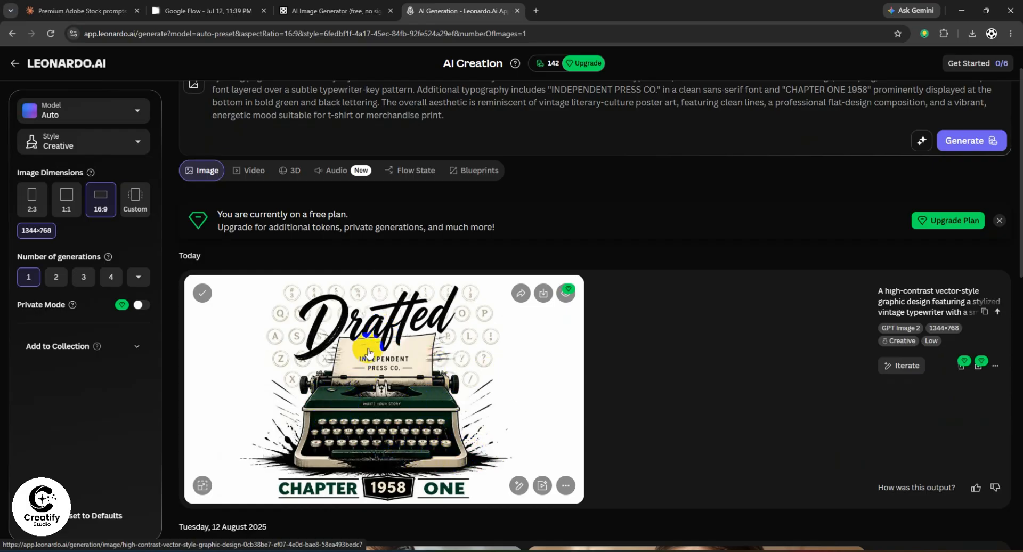
pyautogui.click(544, 292)
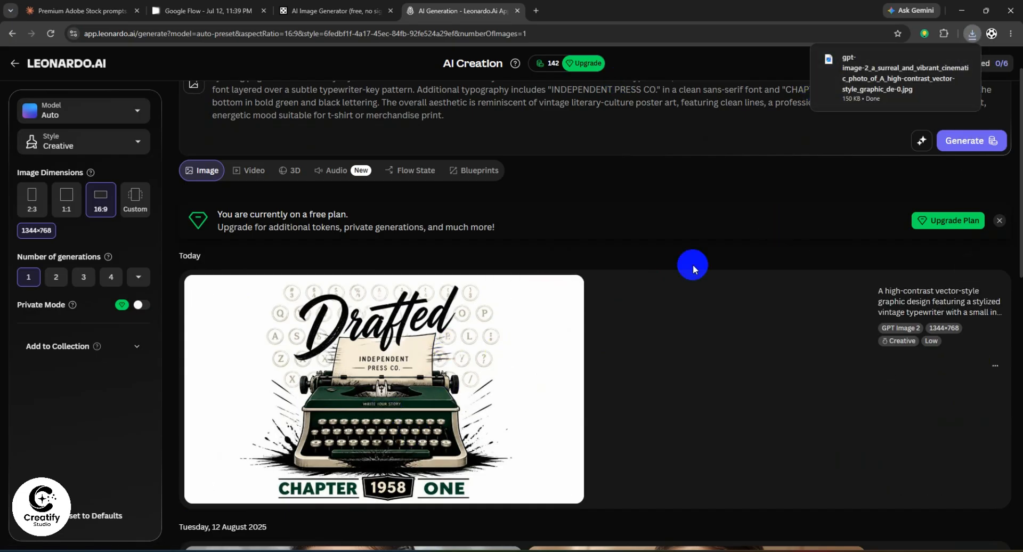
pyautogui.scroll(-2, 453, 389)
pyautogui.scroll(3, 436, 382)
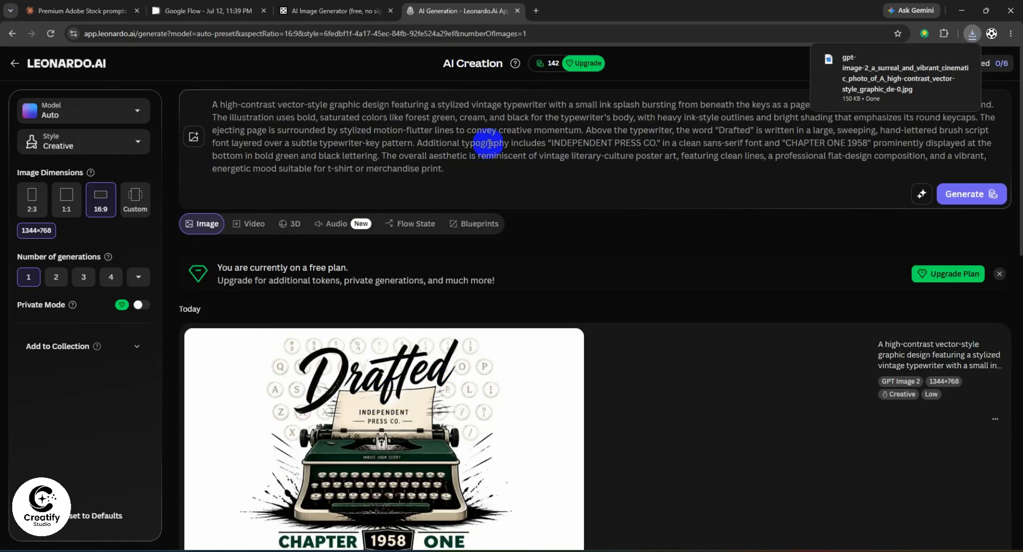
# Step: Return to the Claude chat and copy the full text of the Retro Rocket Ship Portrait prompt
pyautogui.click(375, 8)
pyautogui.click(156, 11)
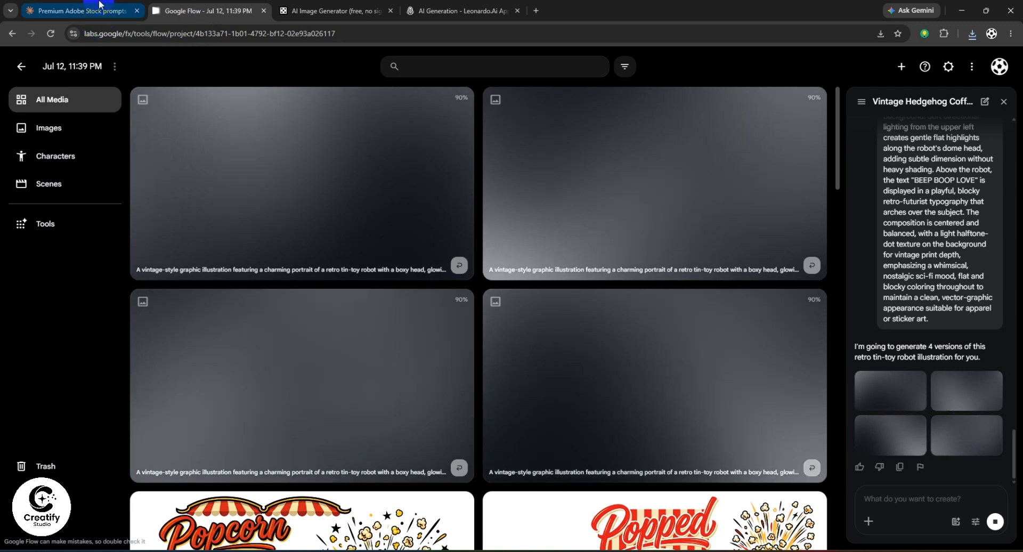
pyautogui.click(91, 10)
pyautogui.scroll(-2, 414, 362)
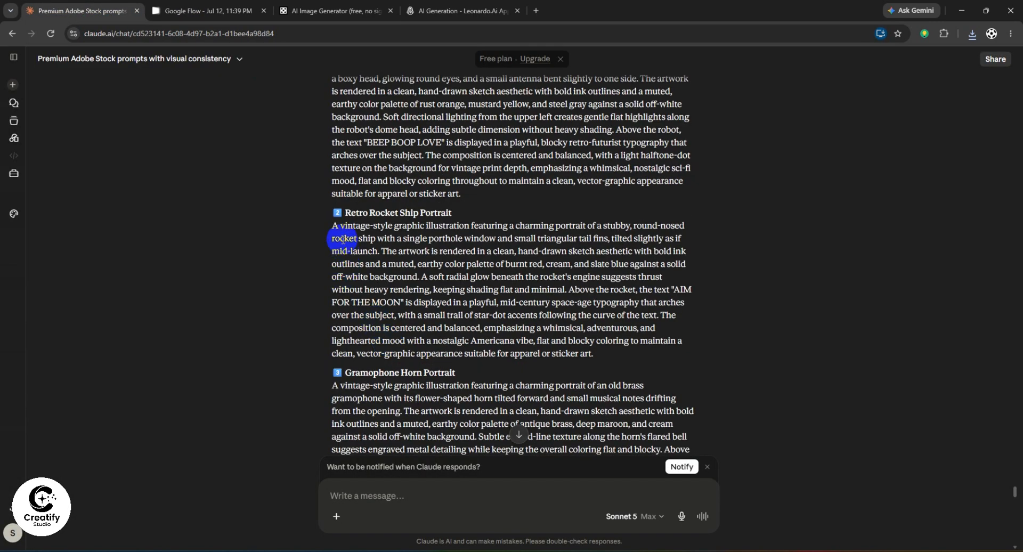
pyautogui.moveTo(335, 224); pyautogui.dragTo(682, 341)
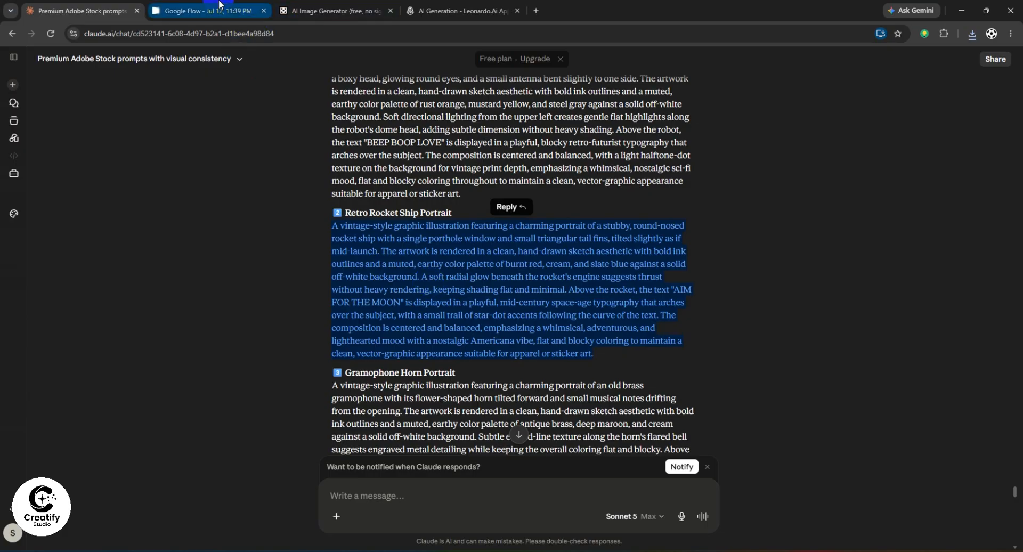
# Step: Switch to Google Flow, stop the running response and submit the copied "AIM FOR THE MOON" rocket ship prompt
pyautogui.click(202, 10)
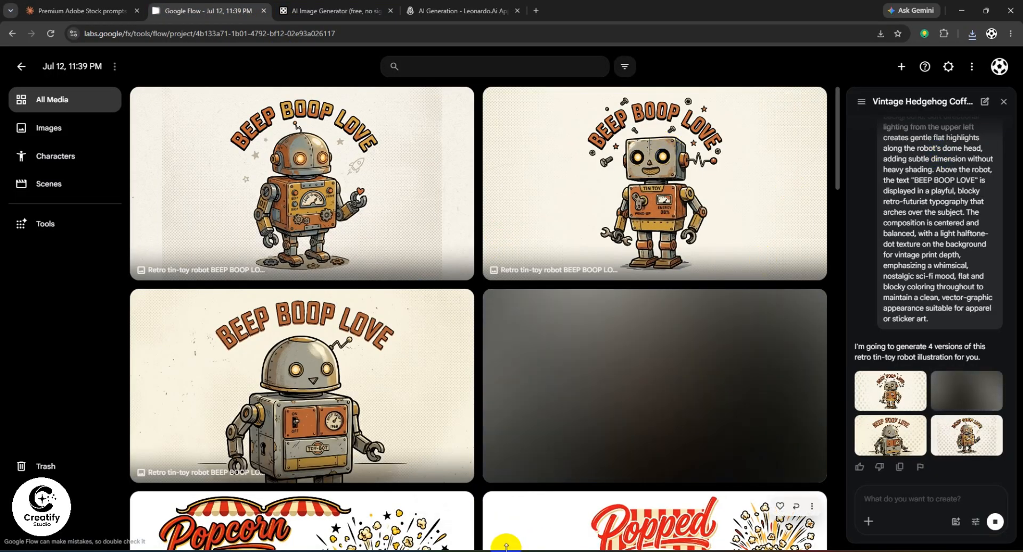
pyautogui.click(910, 500)
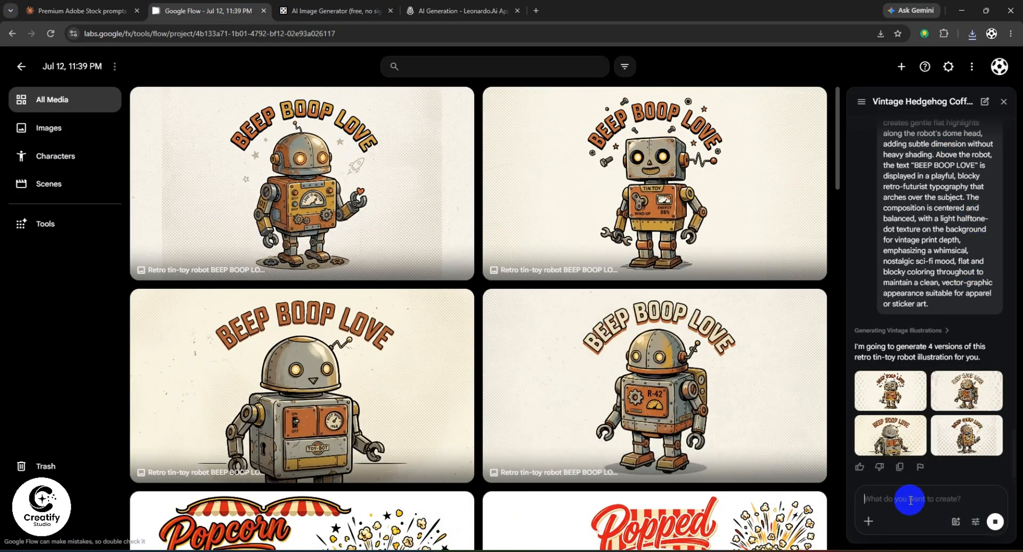
pyautogui.hotkey('ctrl', 'v')
pyautogui.click(996, 523)
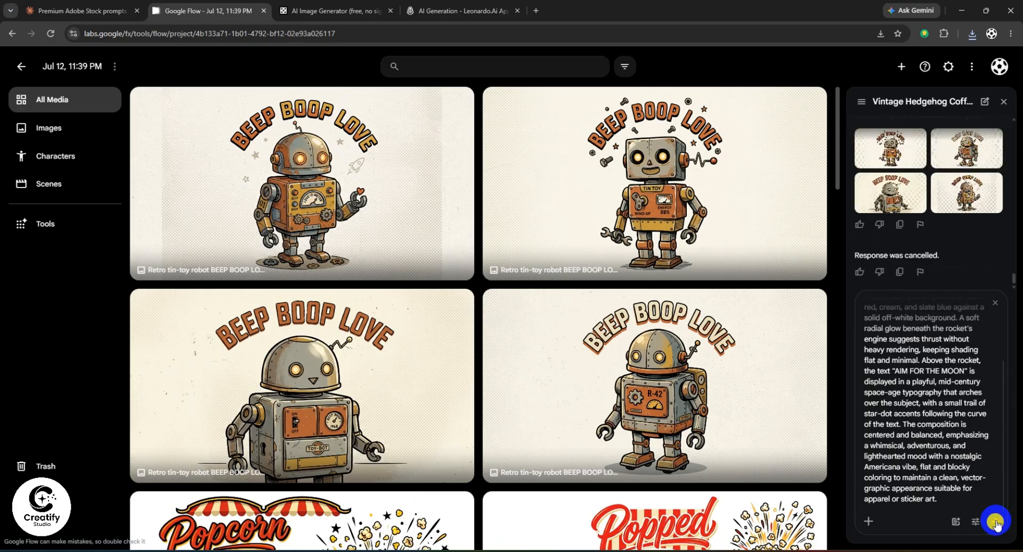
# Step: Switch to Perchance, replace the description with the rocket ship prompt and generate two landscape illustrations
pyautogui.click(356, 8)
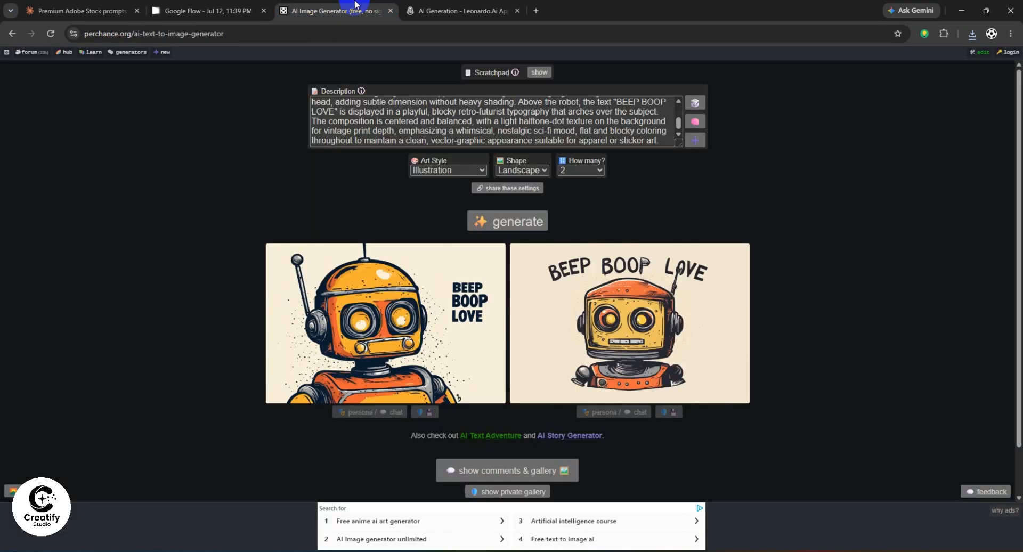
pyautogui.click(486, 133)
pyautogui.hotkey('ctrl', 'a')
pyautogui.hotkey('ctrl', 'v')
pyautogui.click(501, 223)
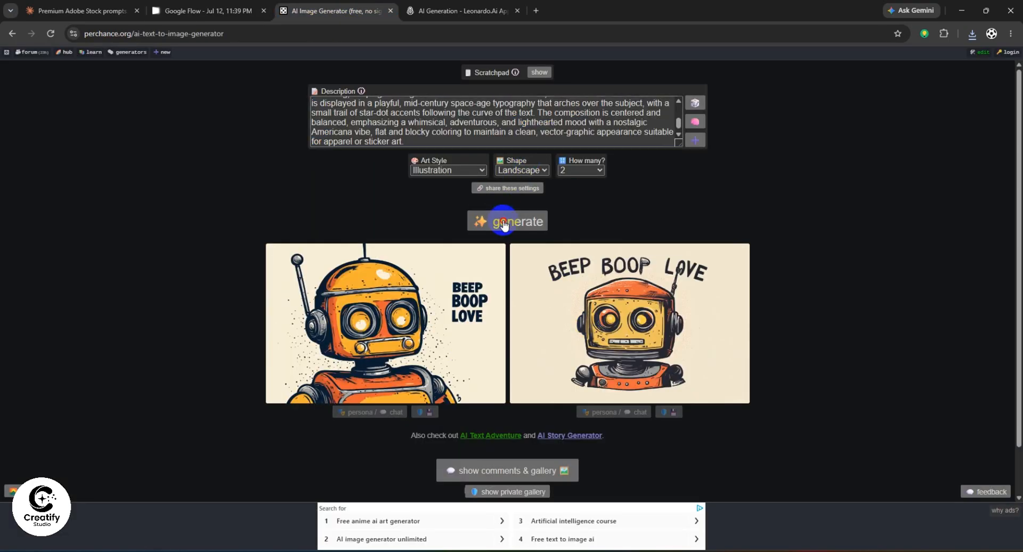
# Step: Set the art style to Concept Sketch and regenerate the two landscape rocket ship images
pyautogui.click(450, 170)
pyautogui.scroll(-10, 469, 320)
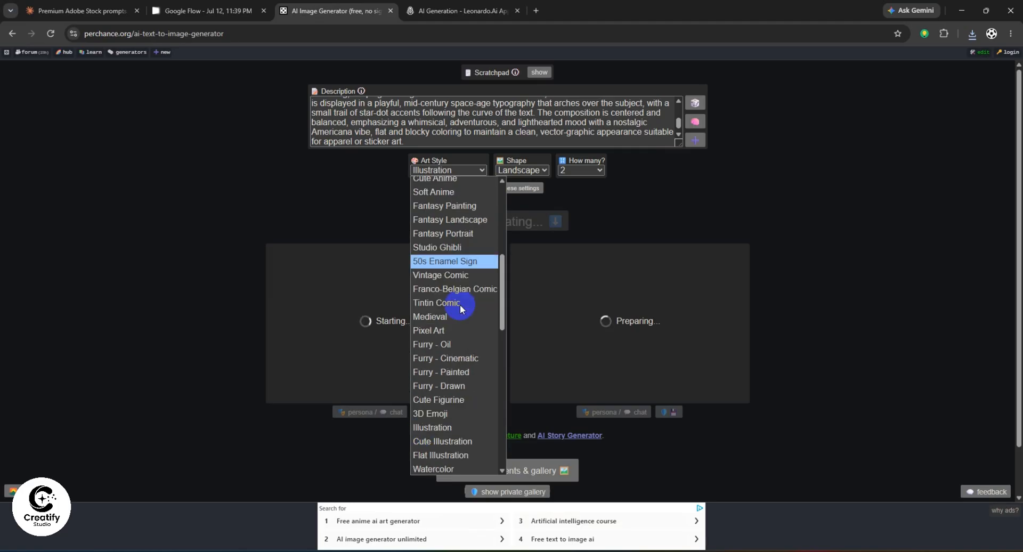
pyautogui.scroll(10, 474, 319)
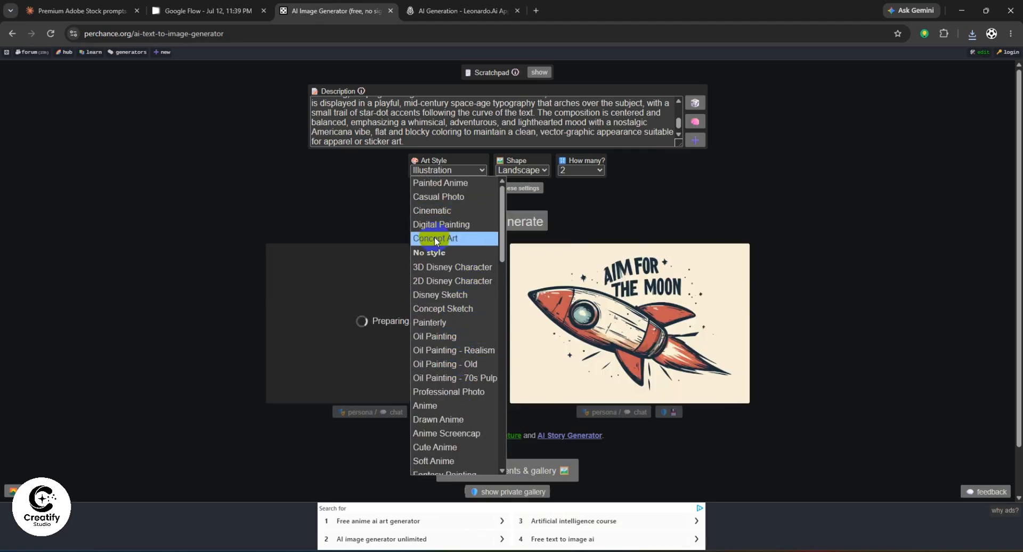
pyautogui.click(438, 309)
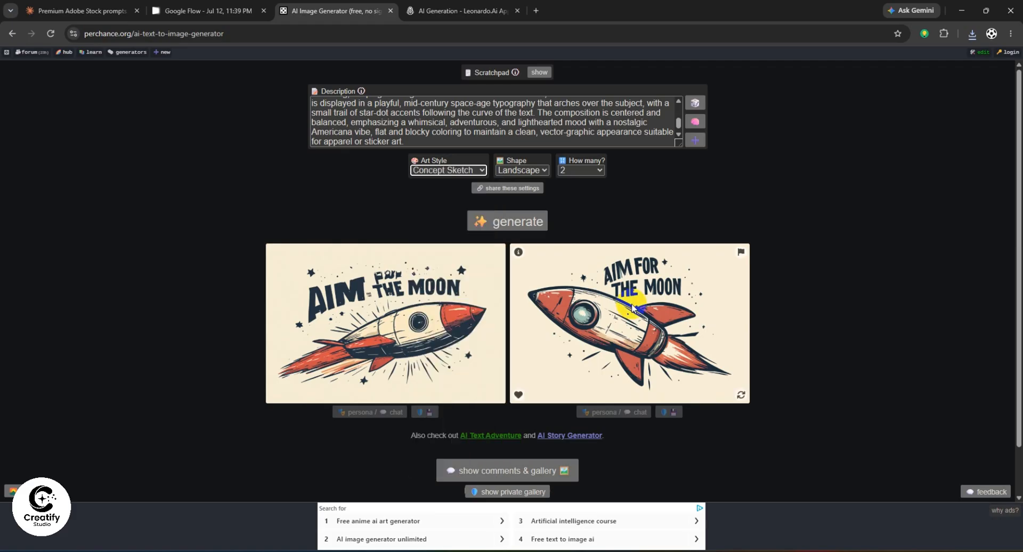
pyautogui.click(537, 223)
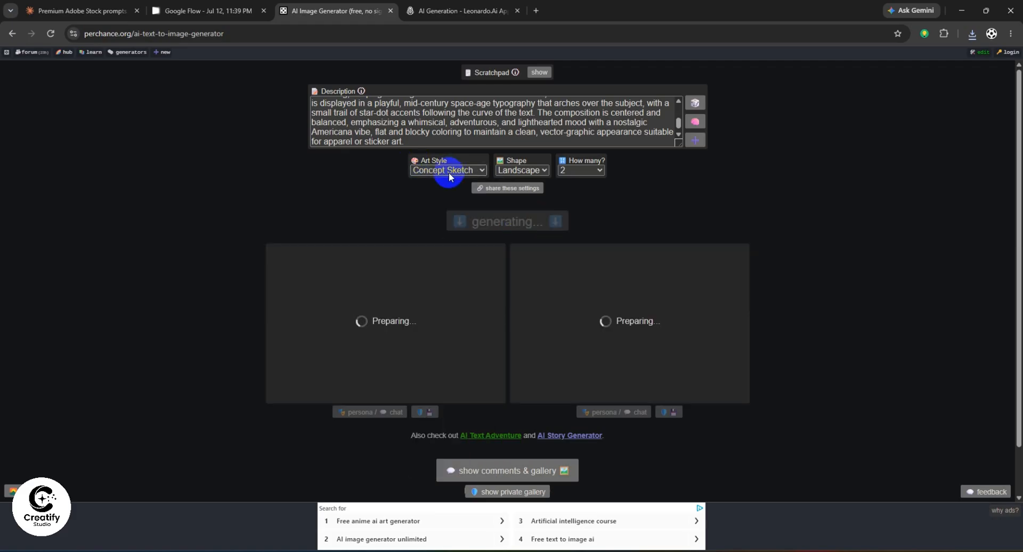
# Step: Return to the Claude chat and copy the full text of the Gramophone Horn Portrait prompt
pyautogui.click(108, 5)
pyautogui.scroll(-3, 416, 327)
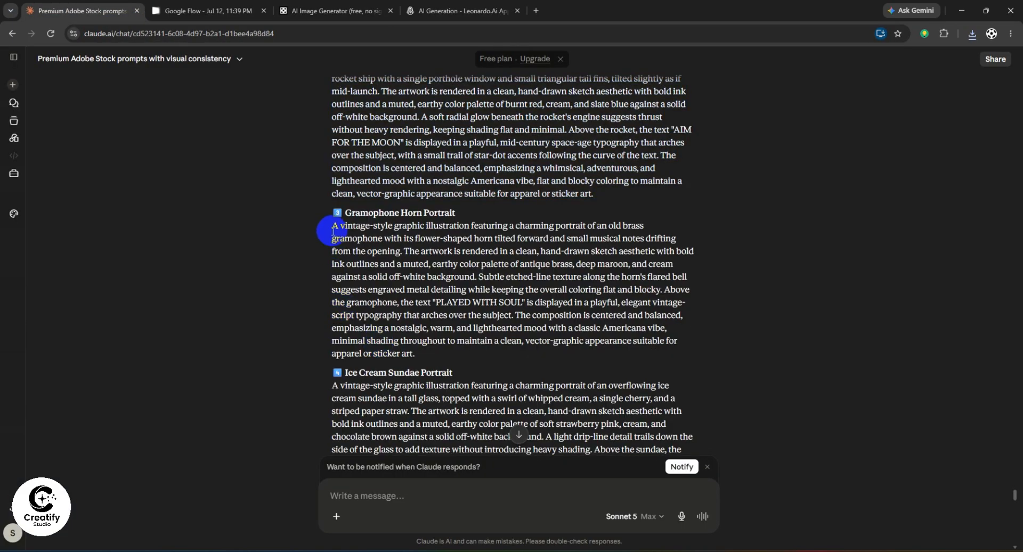
pyautogui.moveTo(328, 228); pyautogui.dragTo(520, 356)
pyautogui.hotkey('ctrl', 'c')
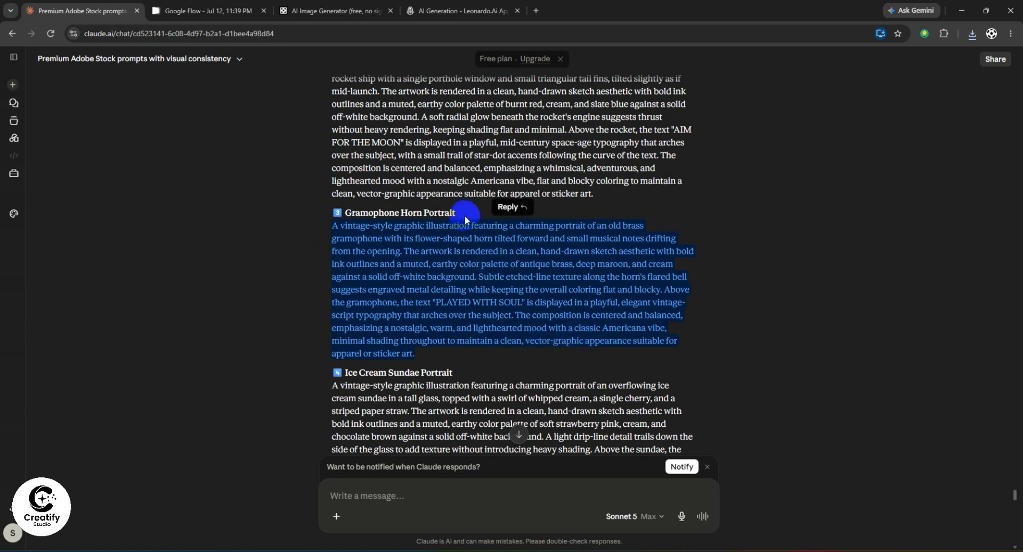
# Step: Switch to Leonardo.Ai, replace the prompt with the copied "PLAYED WITH SOUL" gramophone text and generate the image
pyautogui.click(336, 11)
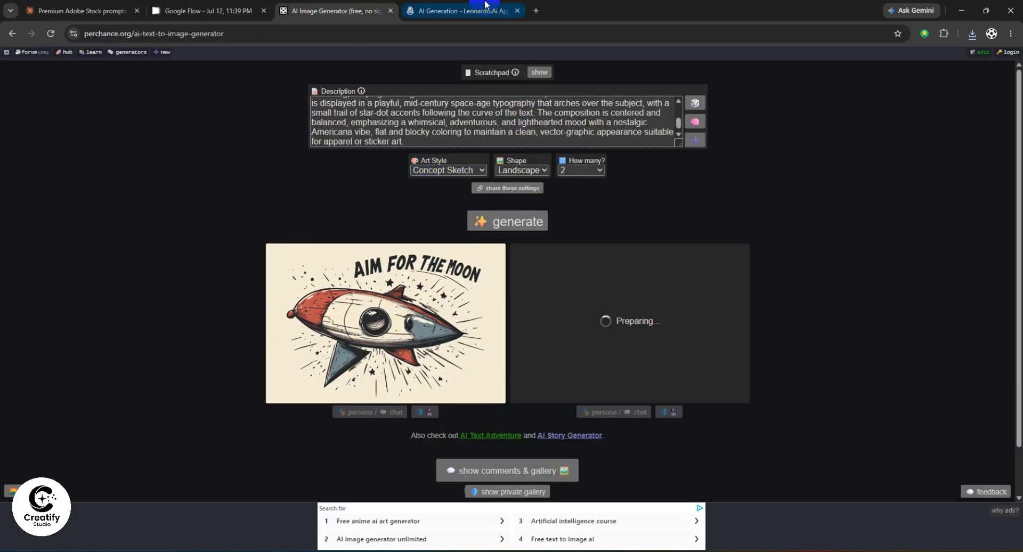
pyautogui.click(461, 11)
pyautogui.click(419, 151)
pyautogui.hotkey('ctrl', 'a')
pyautogui.hotkey('ctrl', 'v')
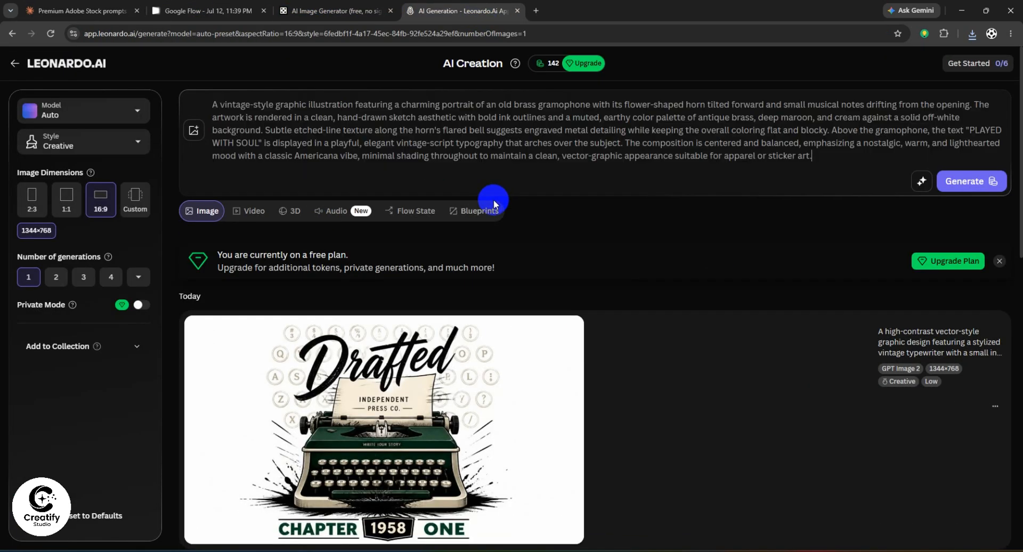
pyautogui.click(980, 180)
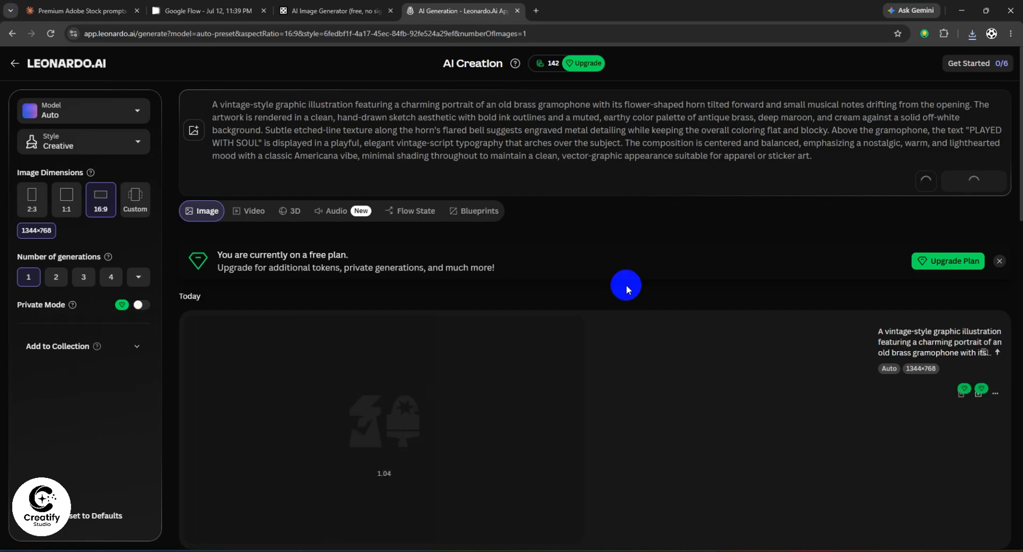
# Step: Check the gramophone generation in Leonardo.Ai and the Concept Sketch rocket ship images in Perchance
pyautogui.scroll(-4, 634, 291)
pyautogui.scroll(3, 592, 290)
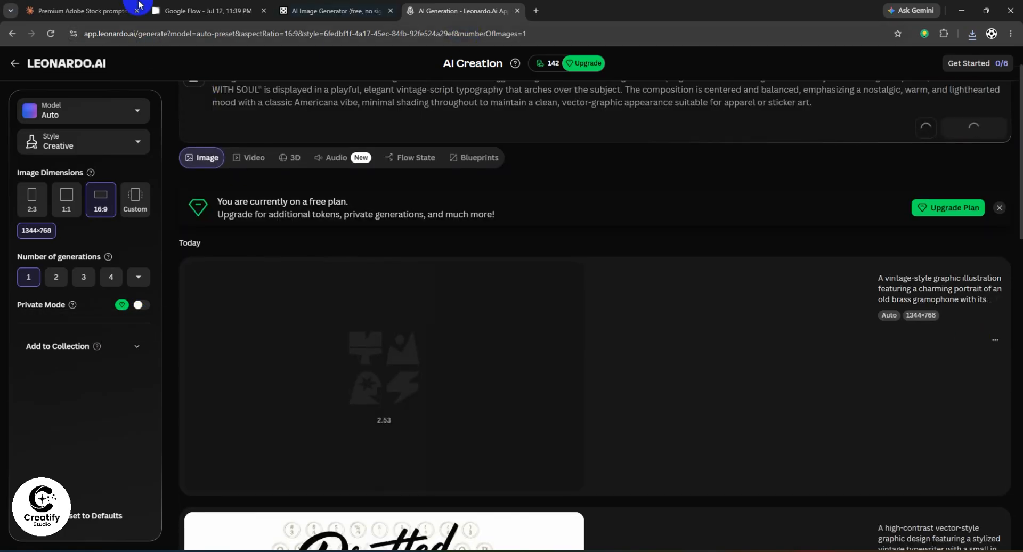
pyautogui.click(334, 11)
pyautogui.click(459, 6)
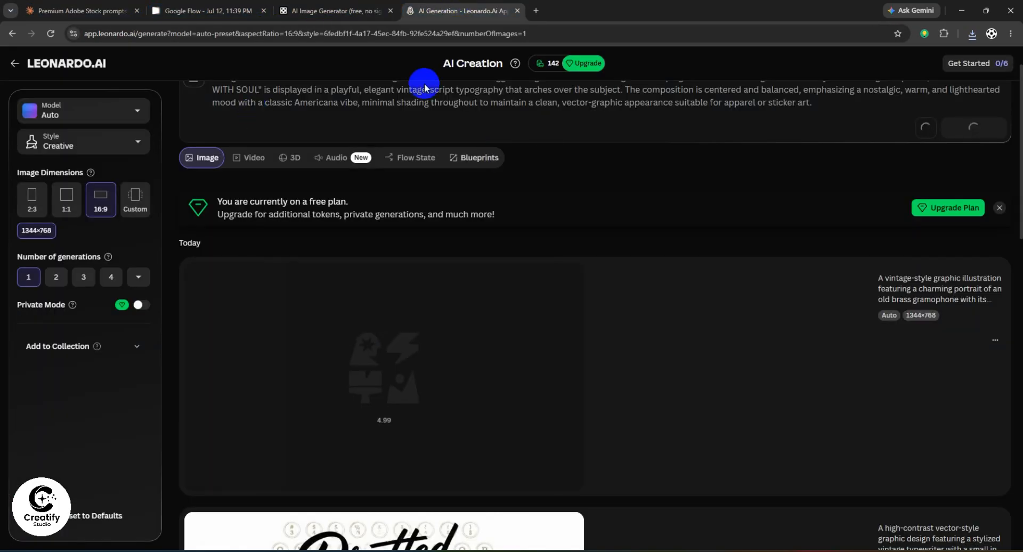
pyautogui.click(290, 11)
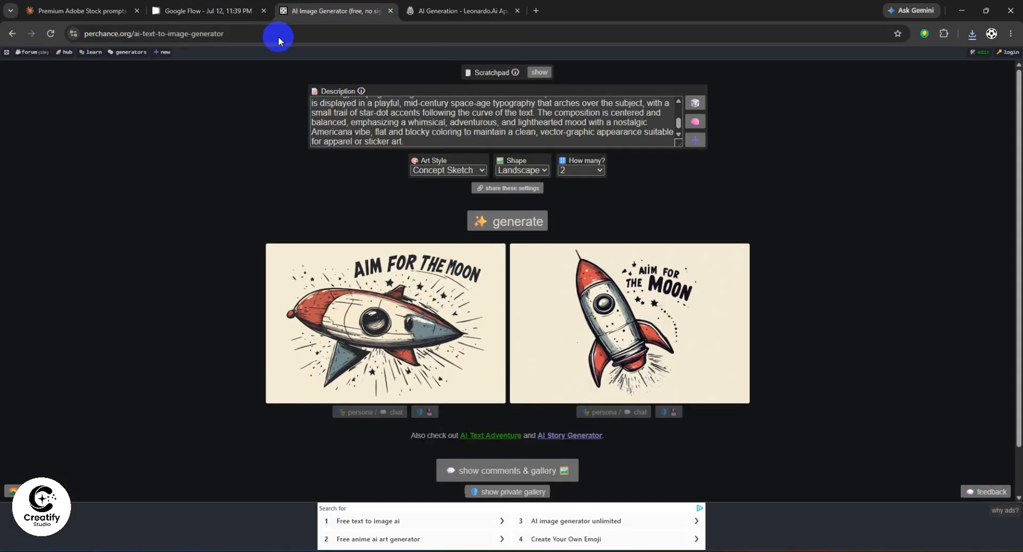
pyautogui.click(235, 10)
# Step: Return to the Claude chat and copy the full text of the Ice Cream Sundae Portrait prompt
pyautogui.click(79, 13)
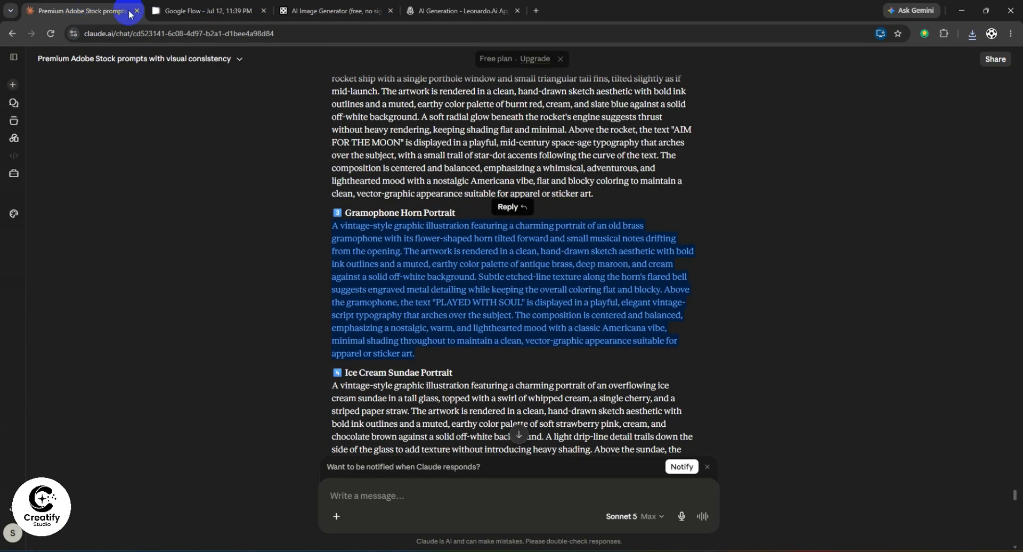
pyautogui.scroll(-4, 418, 304)
pyautogui.click(357, 183)
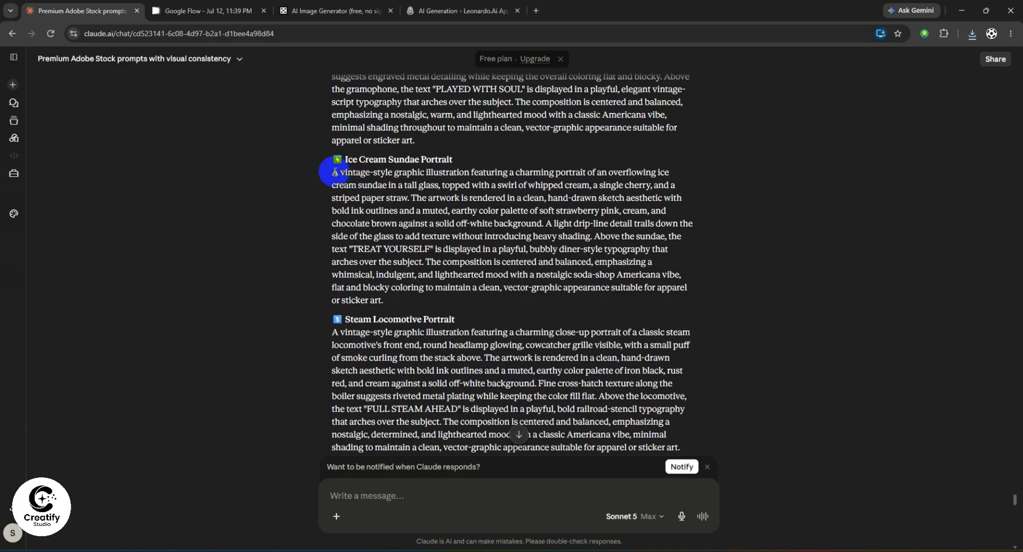
pyautogui.moveTo(335, 172); pyautogui.dragTo(650, 308)
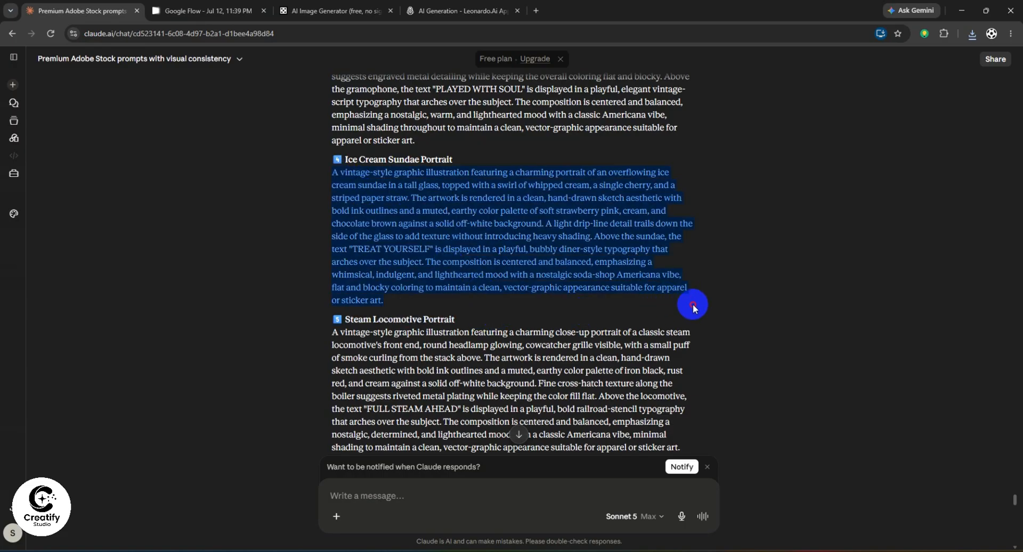
# Step: Switch to Perchance, replace the description with the "TREAT YOURSELF" sundae prompt and generate two landscape Concept Sketch images
pyautogui.click(208, 11)
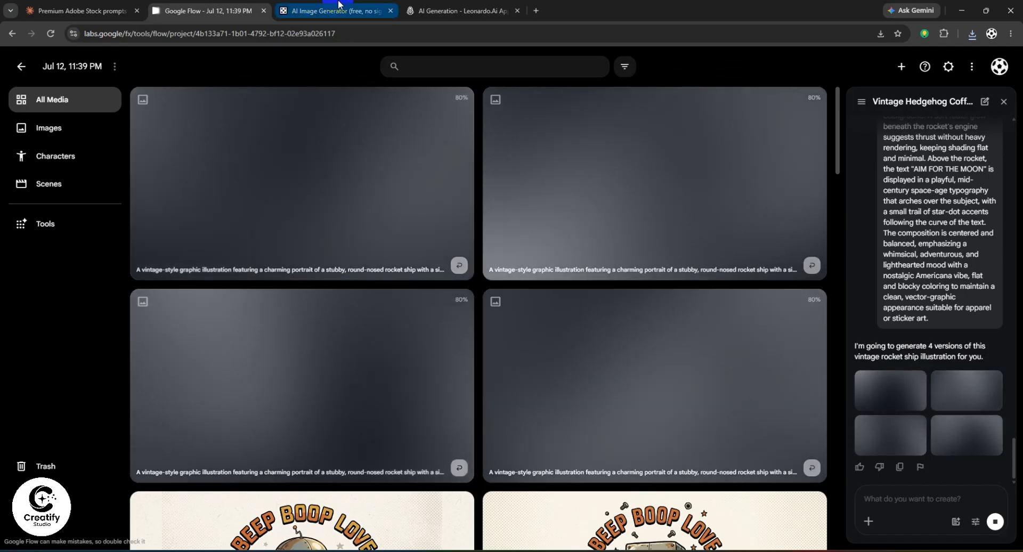
pyautogui.click(338, 8)
pyautogui.click(434, 102)
pyautogui.hotkey('ctrl', 'a')
pyautogui.hotkey('ctrl', 'v')
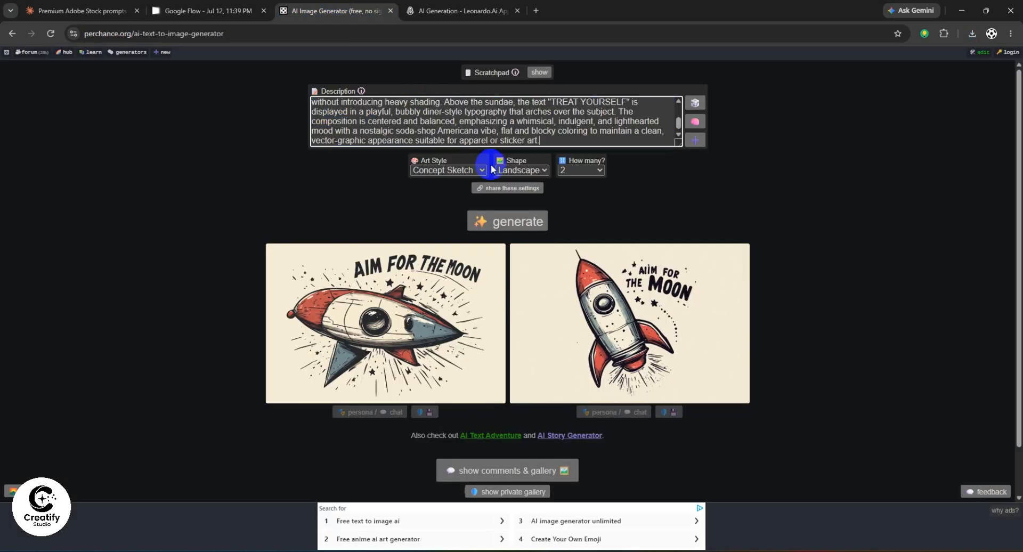
pyautogui.click(541, 230)
# Step: Switch to Leonardo.Ai and download the finished "PLAYED WITH SOUL" gramophone image
pyautogui.click(462, 9)
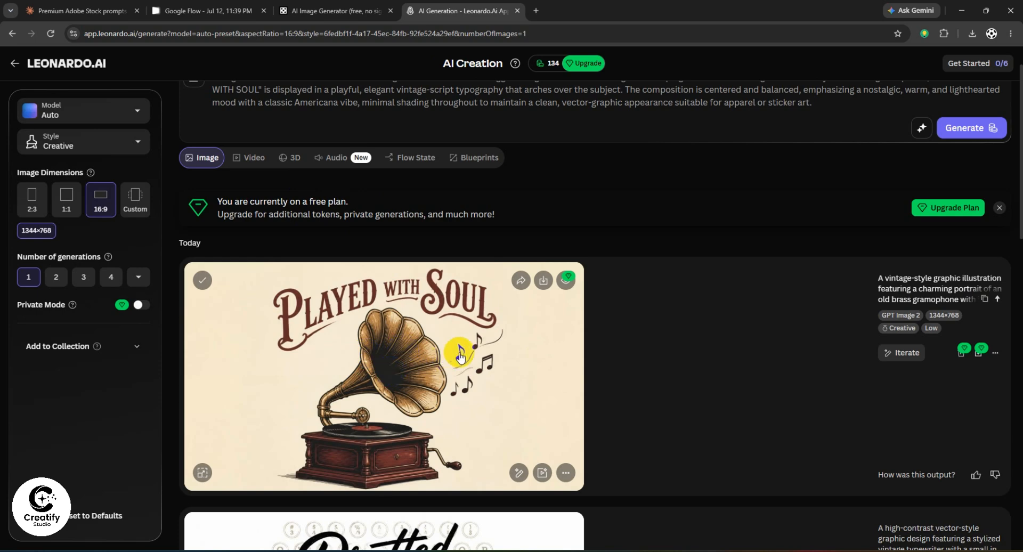
pyautogui.scroll(-1, 501, 373)
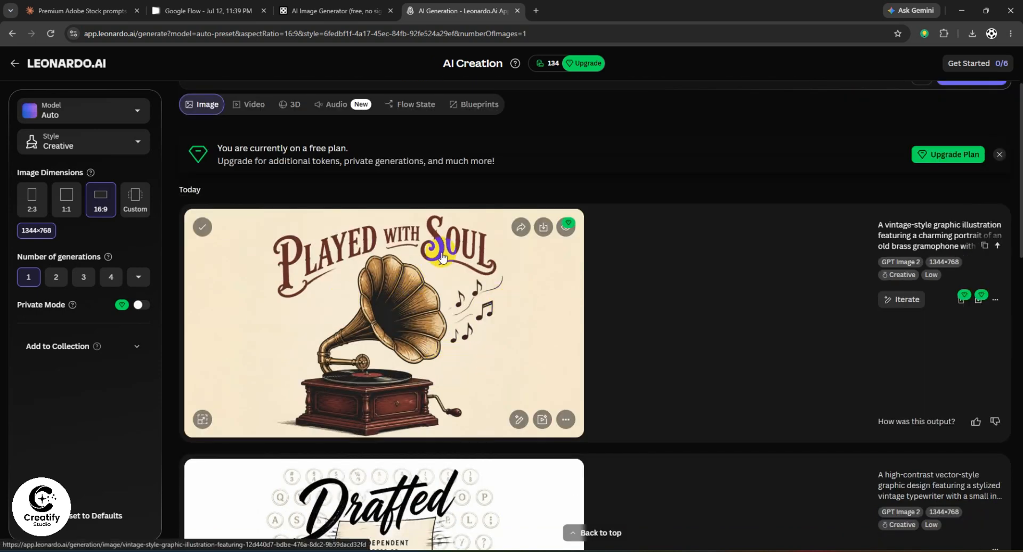
pyautogui.scroll(1, 441, 258)
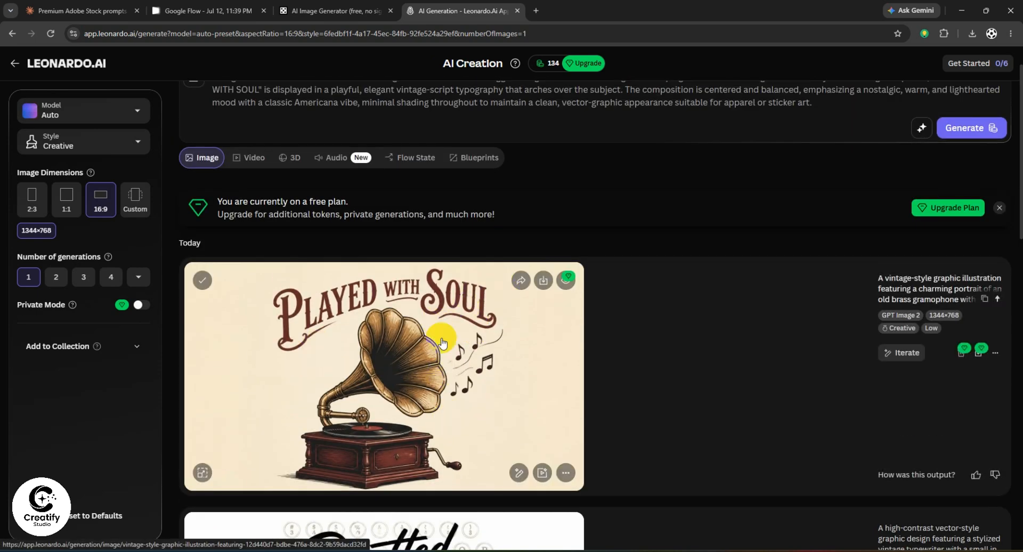
pyautogui.click(543, 280)
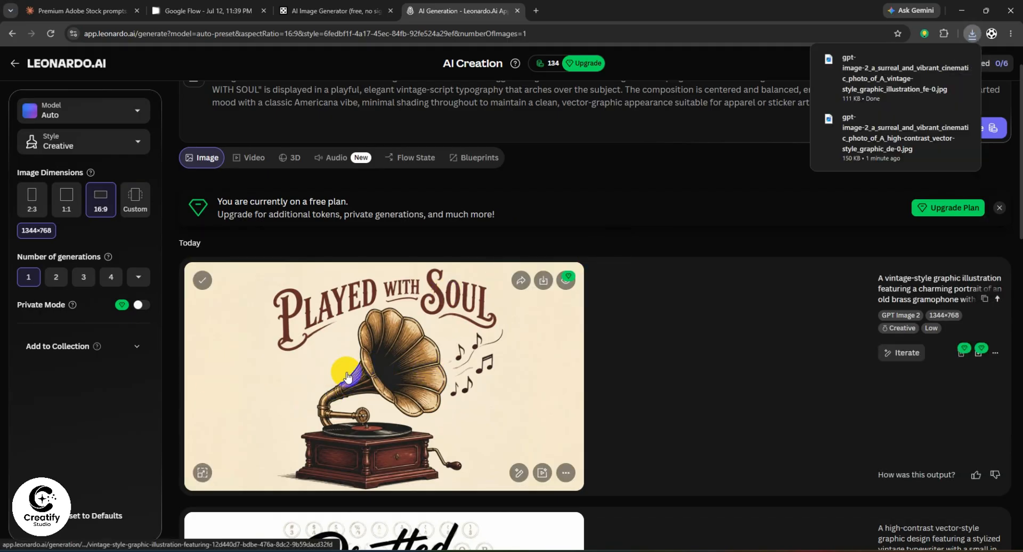
pyautogui.click(403, 347)
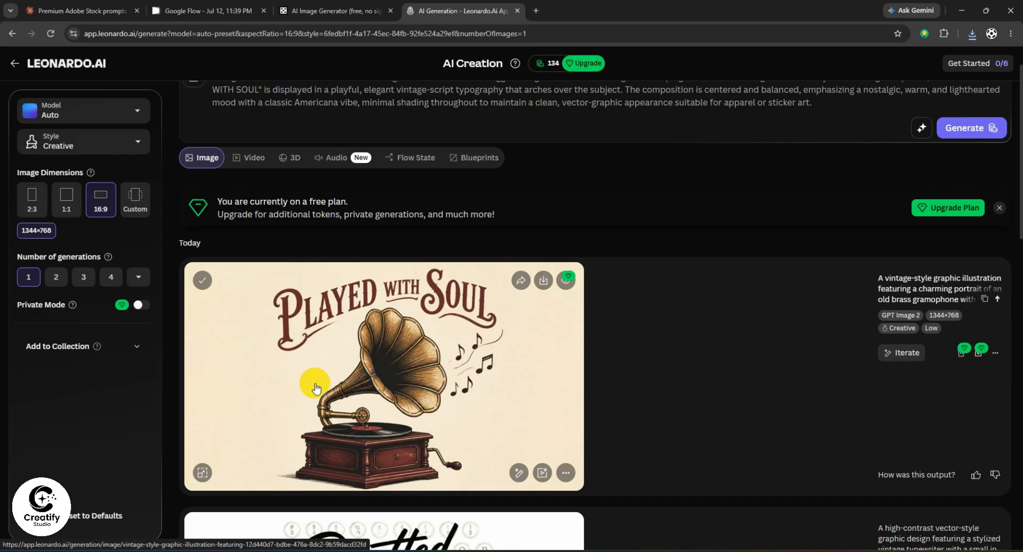
# Step: Look at the sundae images in Perchance, and copy the full Steam Locomotive Portrait prompt from the Claude chat
pyautogui.click(341, 10)
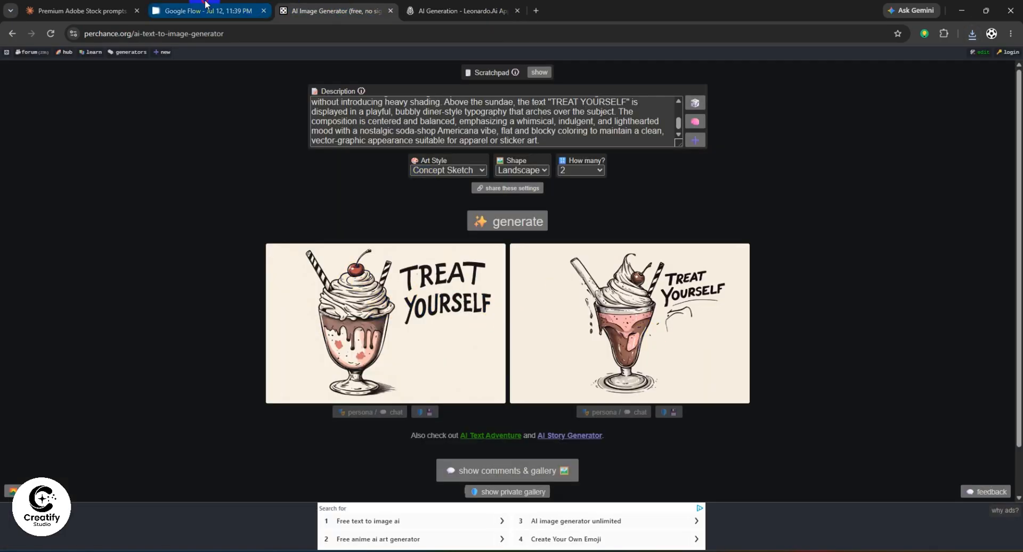
pyautogui.click(245, 10)
pyautogui.click(45, 11)
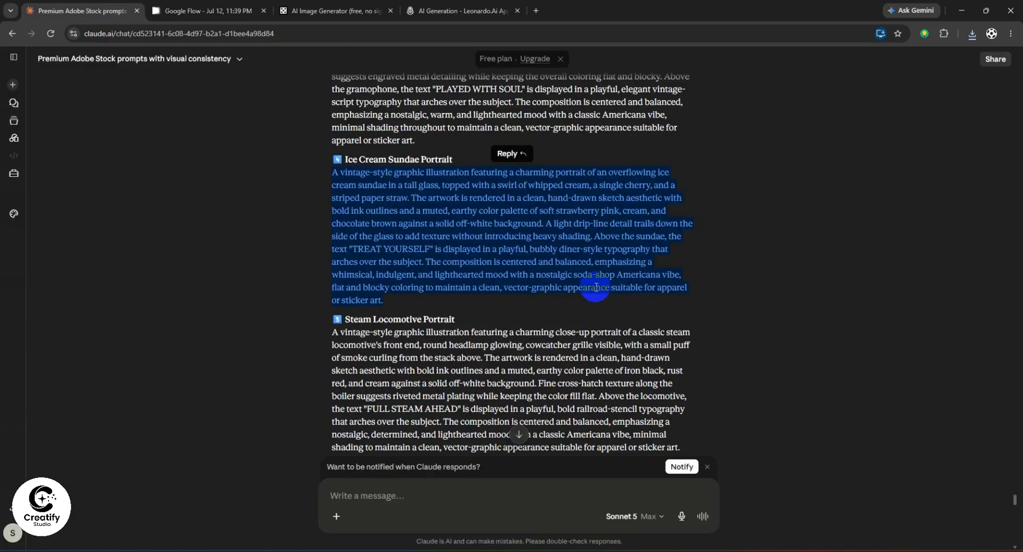
pyautogui.scroll(-2, 361, 222)
pyautogui.click(337, 158)
pyautogui.moveTo(331, 172); pyautogui.dragTo(598, 276)
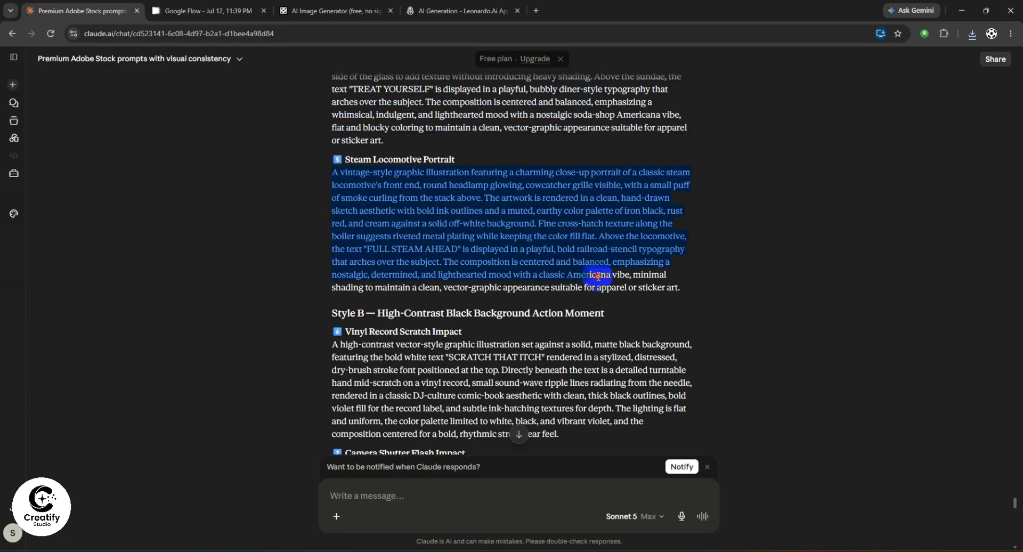
pyautogui.moveTo(668, 281); pyautogui.dragTo(704, 297)
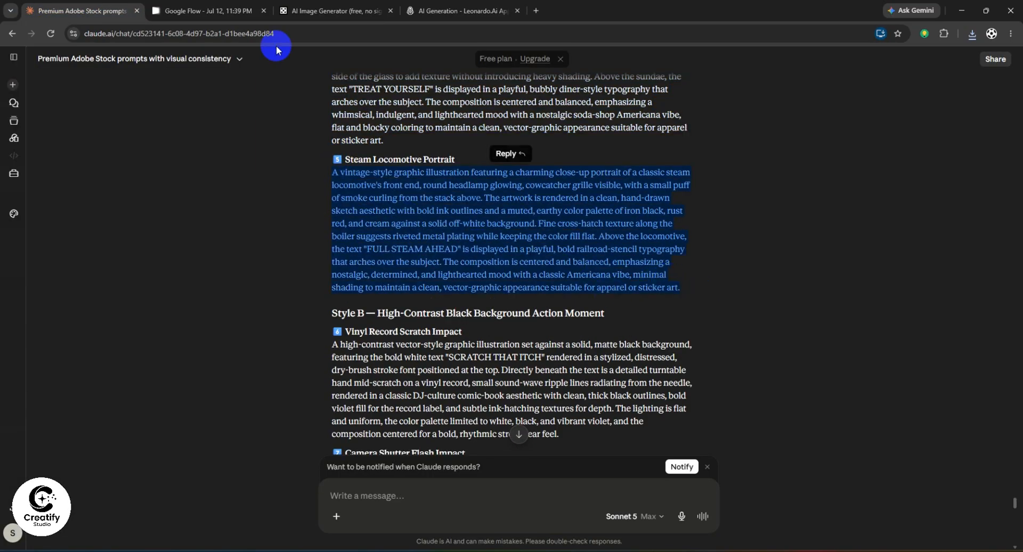
# Step: Check the rocket ship images in Google Flow, and generate two landscape images in Perchance from the "FULL STEAM AHEAD" locomotive prompt
pyautogui.click(197, 10)
pyautogui.scroll(5, 954, 469)
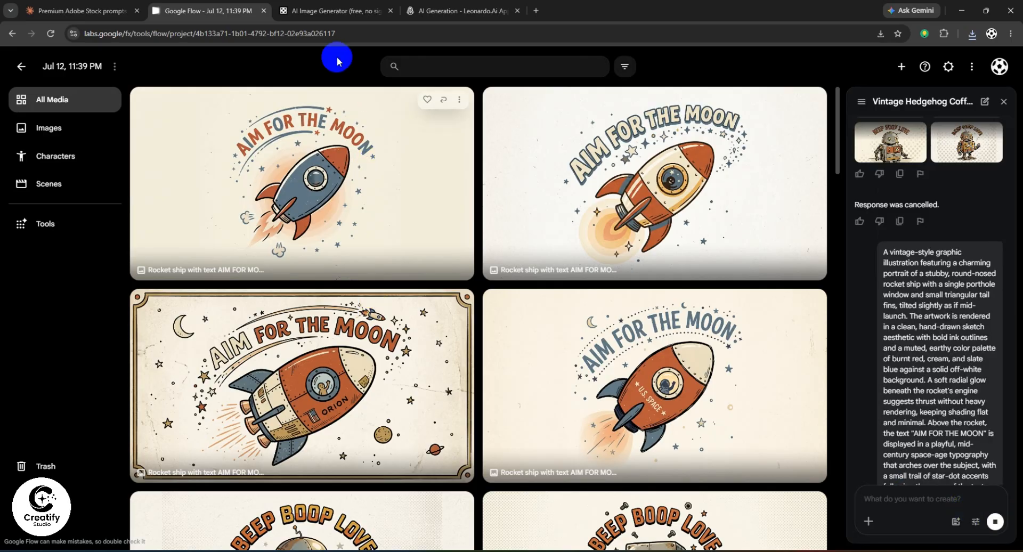
pyautogui.click(335, 10)
pyautogui.click(437, 102)
pyautogui.hotkey('ctrl', 'a')
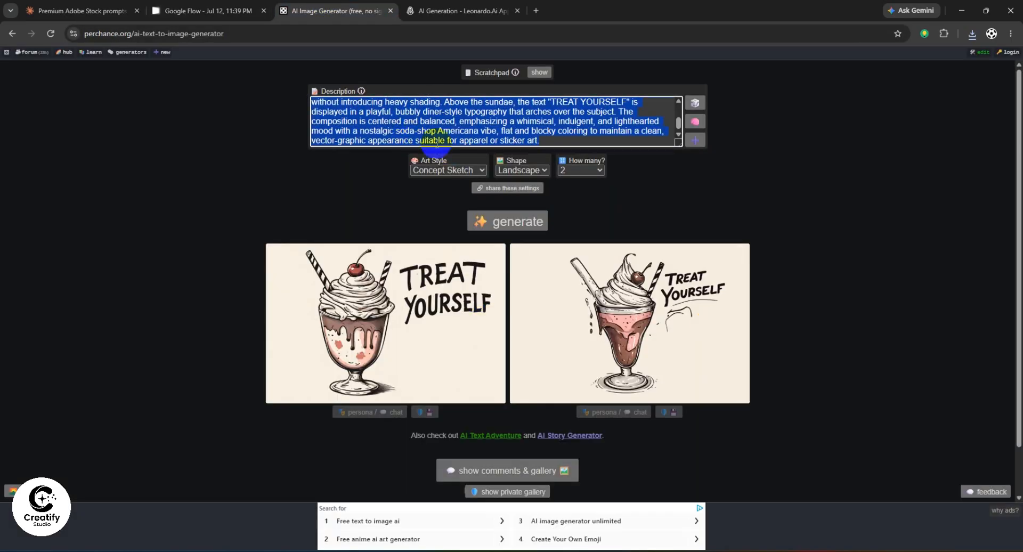
pyautogui.hotkey('ctrl', 'v')
pyautogui.click(512, 220)
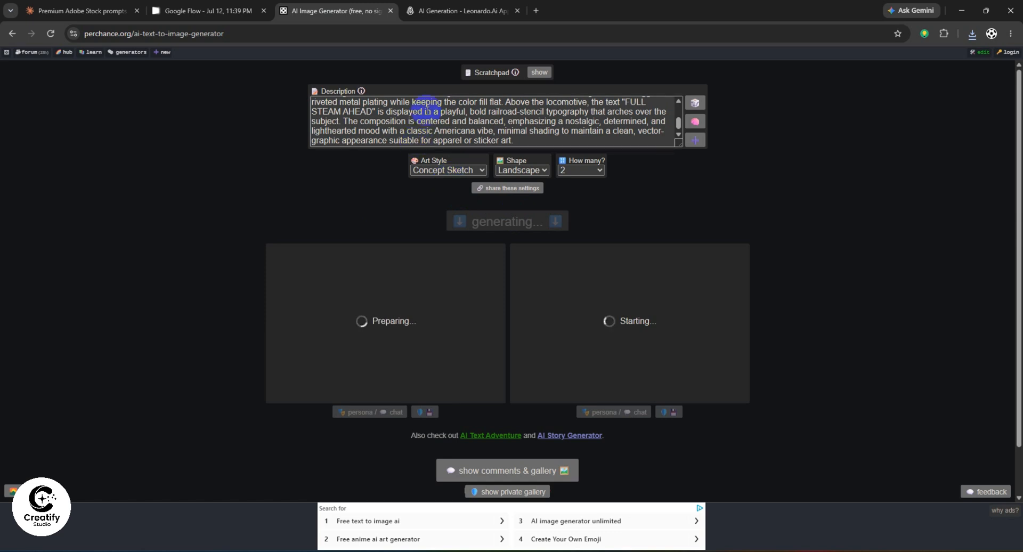
# Step: Switch to Leonardo.Ai, replace the gramophone prompt with the "FULL STEAM AHEAD" locomotive prompt and generate the image
pyautogui.click(458, 10)
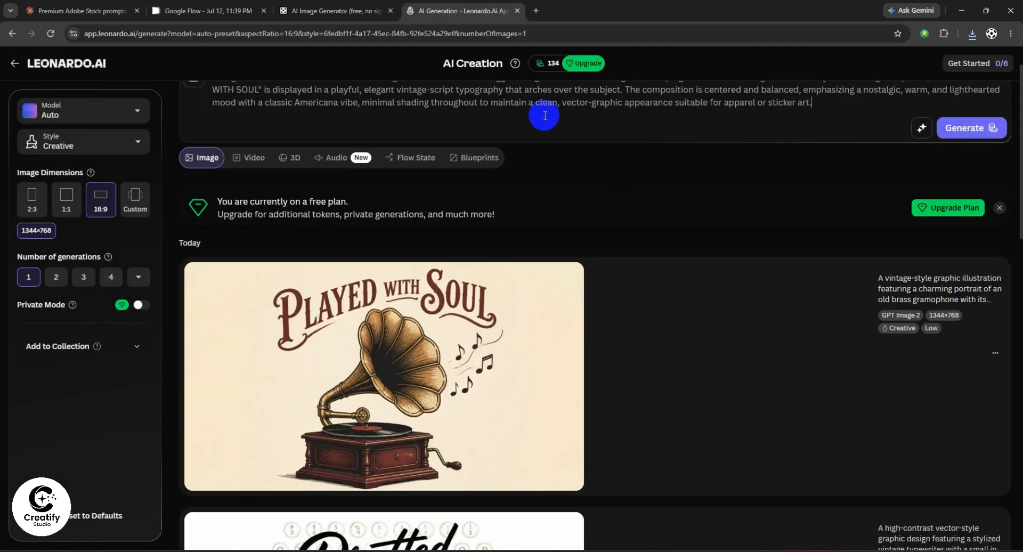
pyautogui.hotkey('ctrl', 'a')
pyautogui.hotkey('ctrl', 'v')
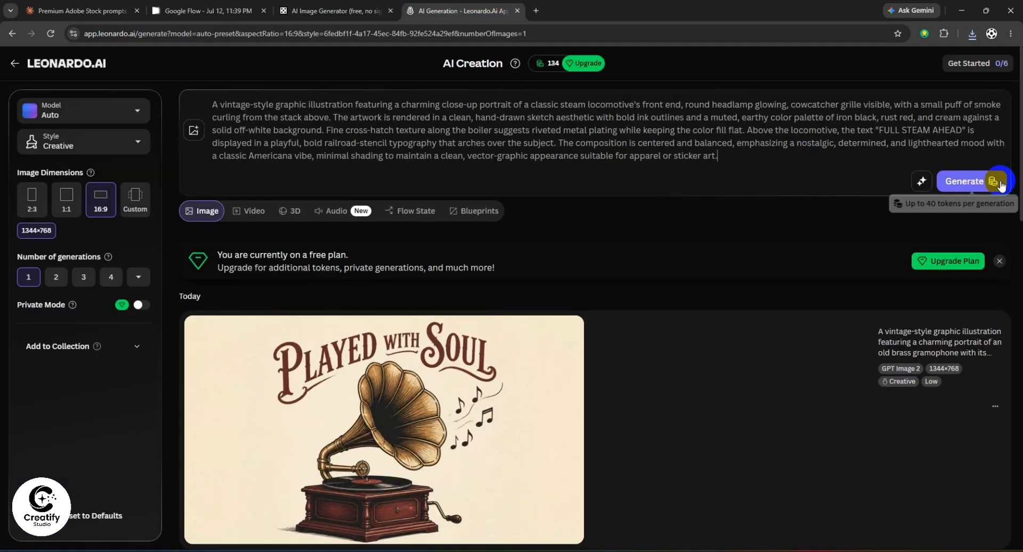
pyautogui.click(965, 181)
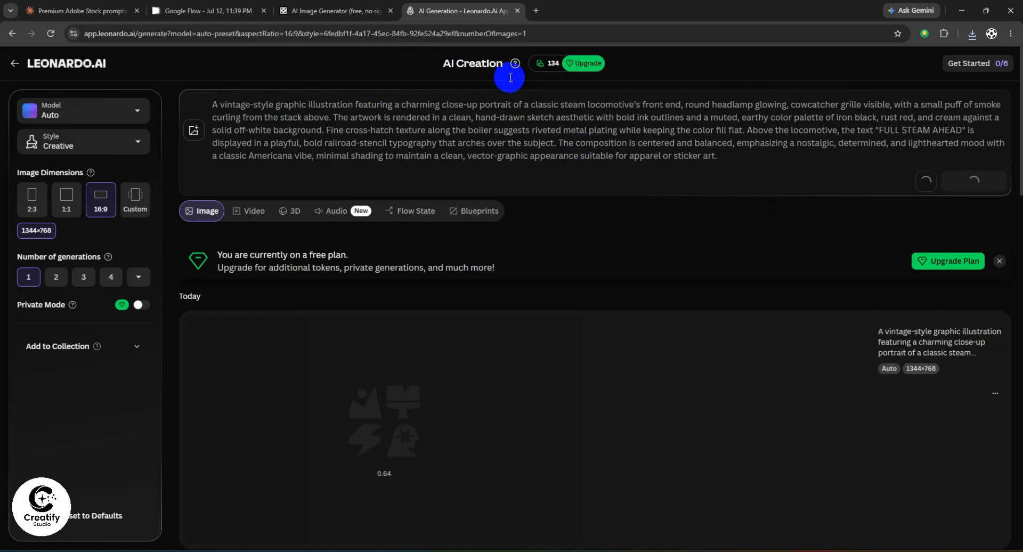
# Step: Switch to Perchance, set the art style to Illustration and regenerate the two landscape steam locomotive images
pyautogui.click(307, 6)
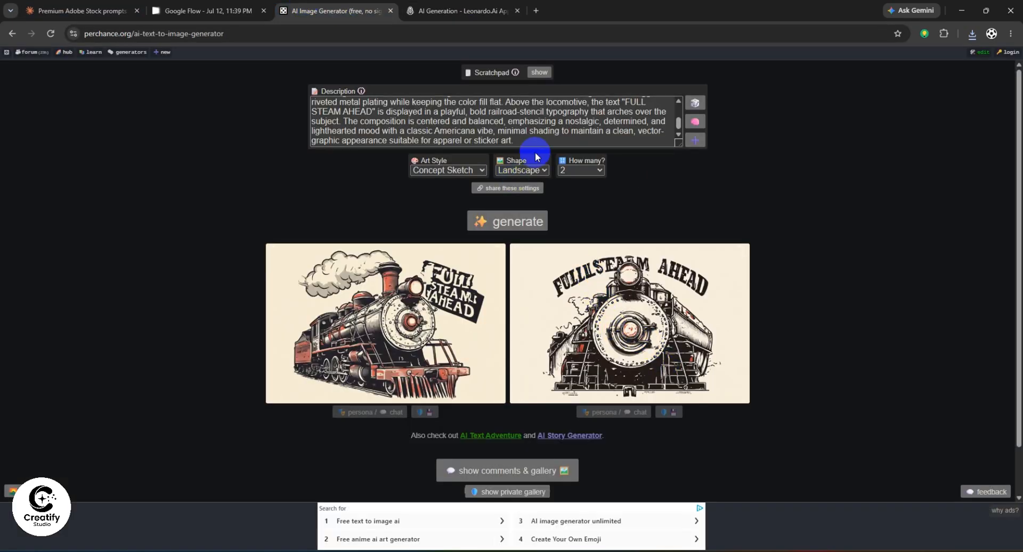
pyautogui.click(462, 171)
pyautogui.scroll(-5, 443, 410)
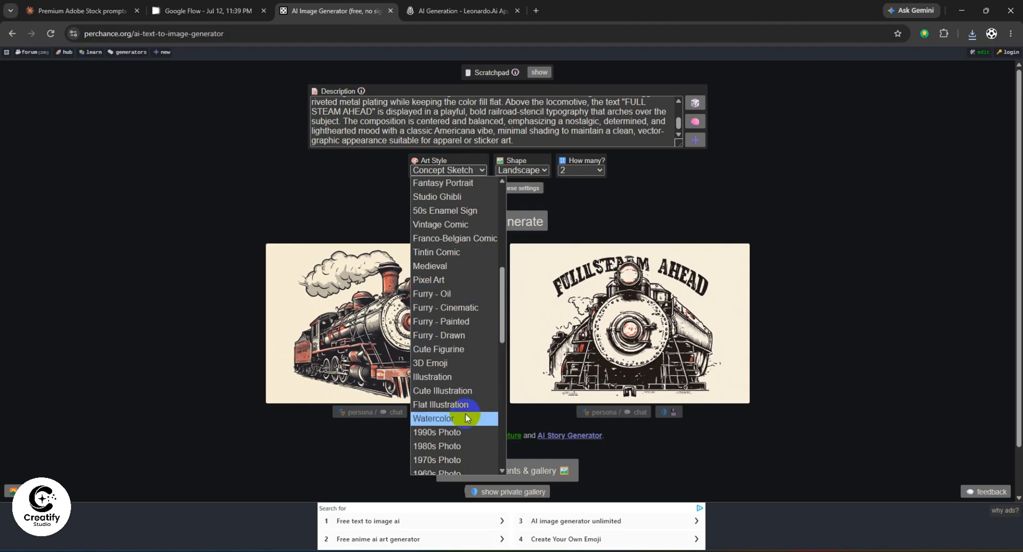
pyautogui.click(432, 377)
pyautogui.click(523, 221)
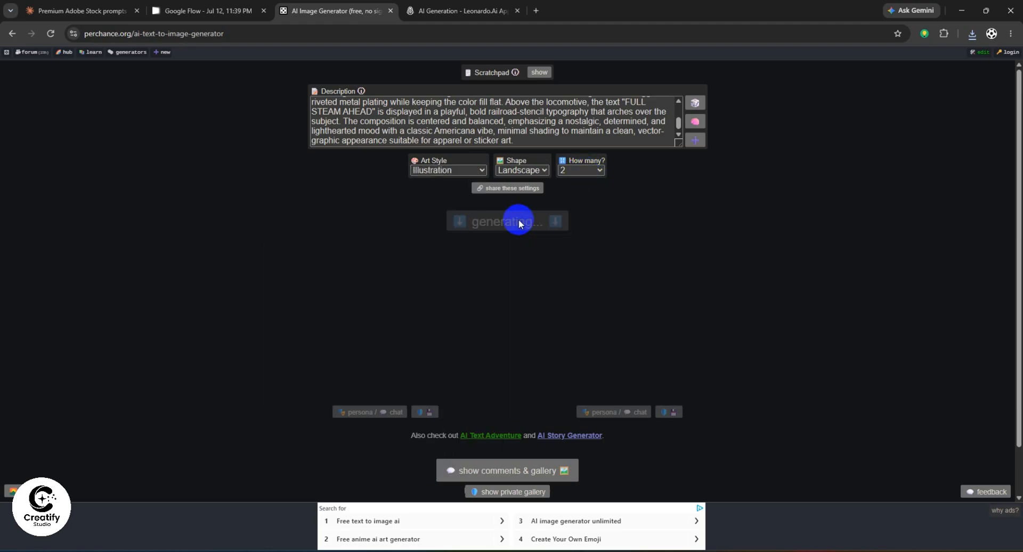
# Step: Set the number of images to 4 and regenerate the landscape steam locomotive illustrations
pyautogui.click(573, 173)
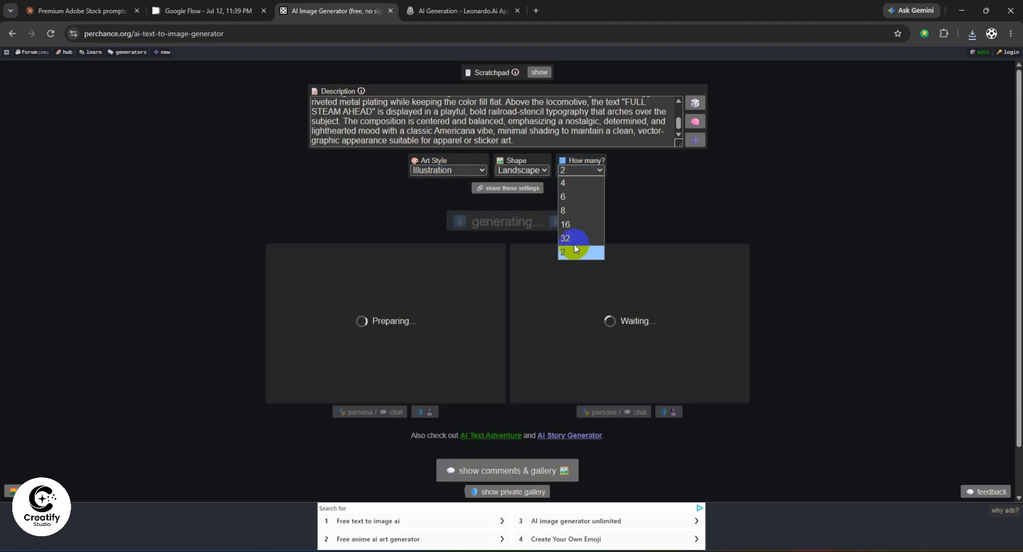
pyautogui.click(577, 168)
pyautogui.click(579, 169)
pyautogui.click(576, 211)
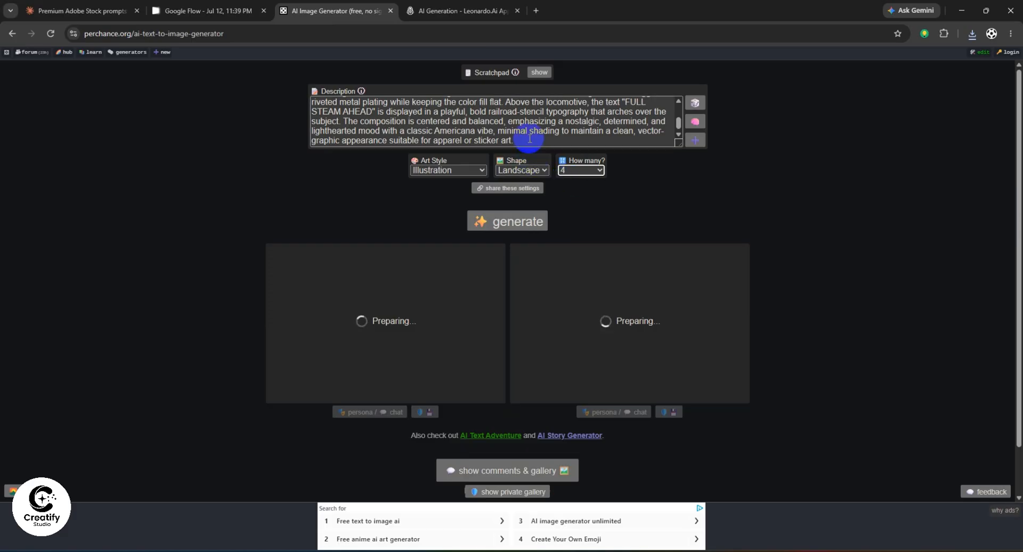
pyautogui.click(498, 223)
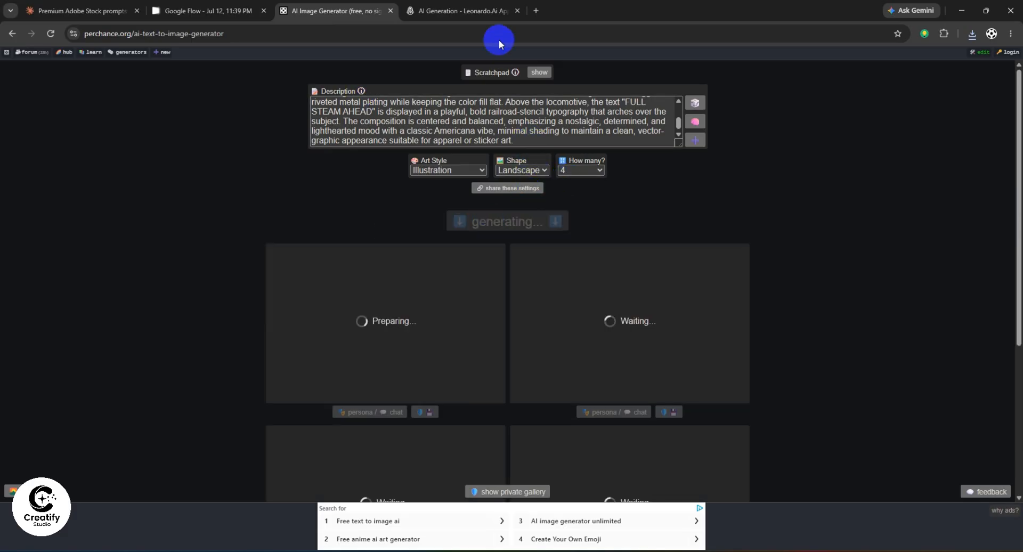
# Step: Switch to Leonardo.Ai, open the "FULL STEAM AHEAD" locomotive T-shirt image, download it and return to the generation page
pyautogui.click(442, 11)
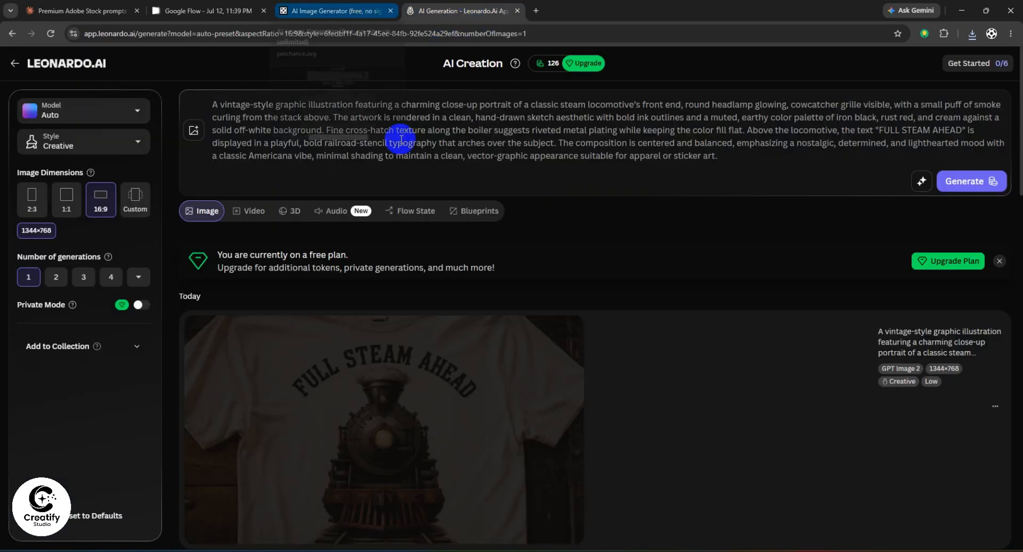
pyautogui.scroll(-3, 450, 304)
pyautogui.scroll(1, 418, 347)
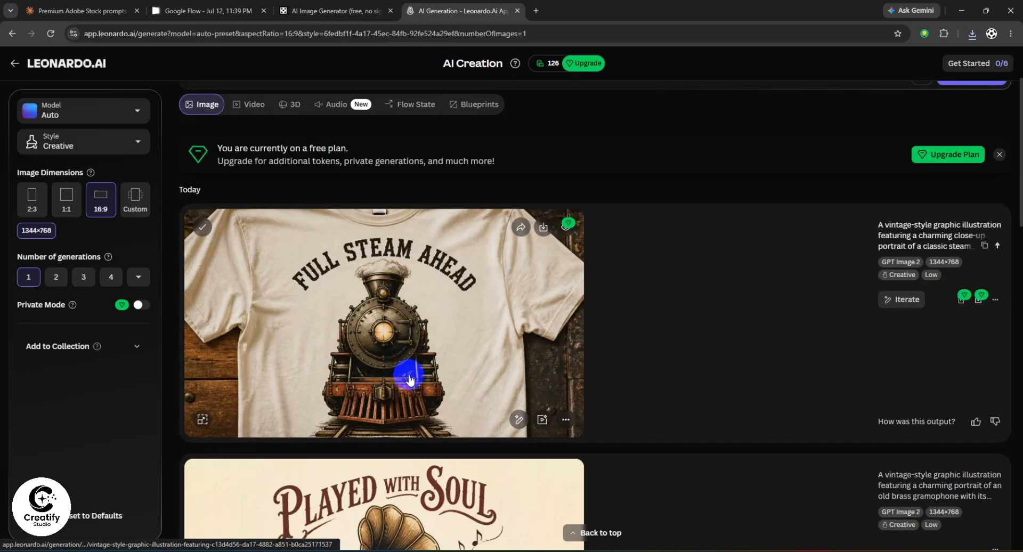
pyautogui.click(495, 357)
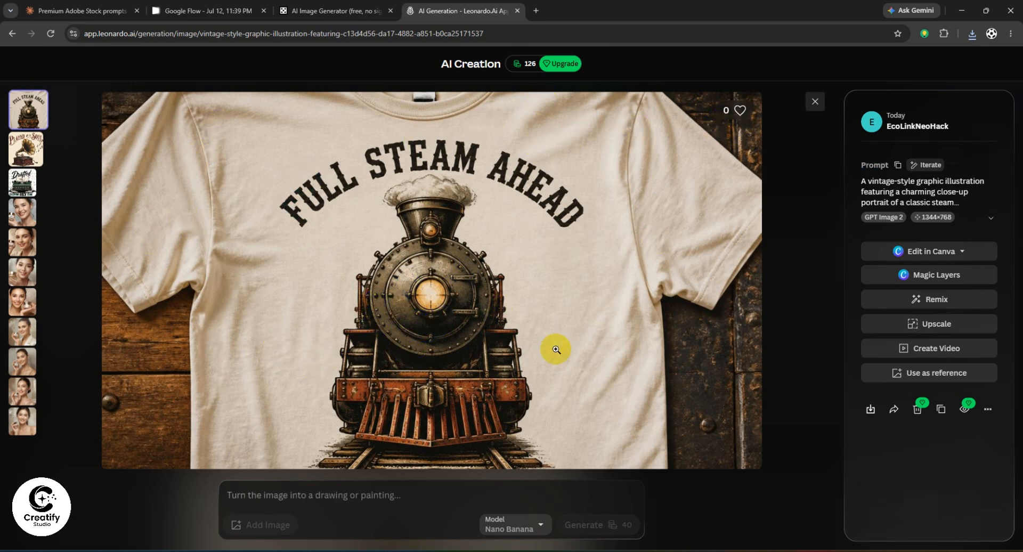
pyautogui.click(985, 412)
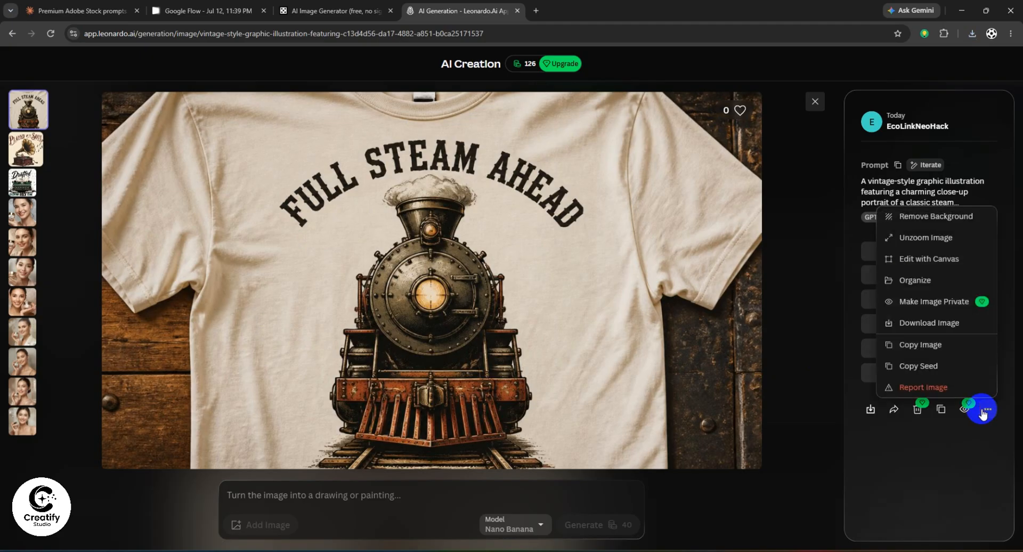
pyautogui.click(923, 328)
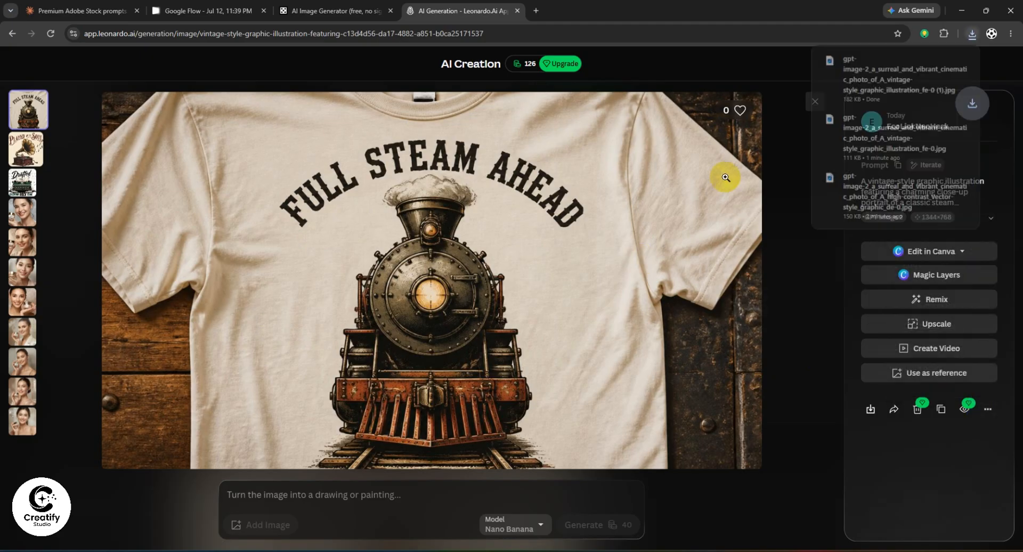
pyautogui.click(12, 35)
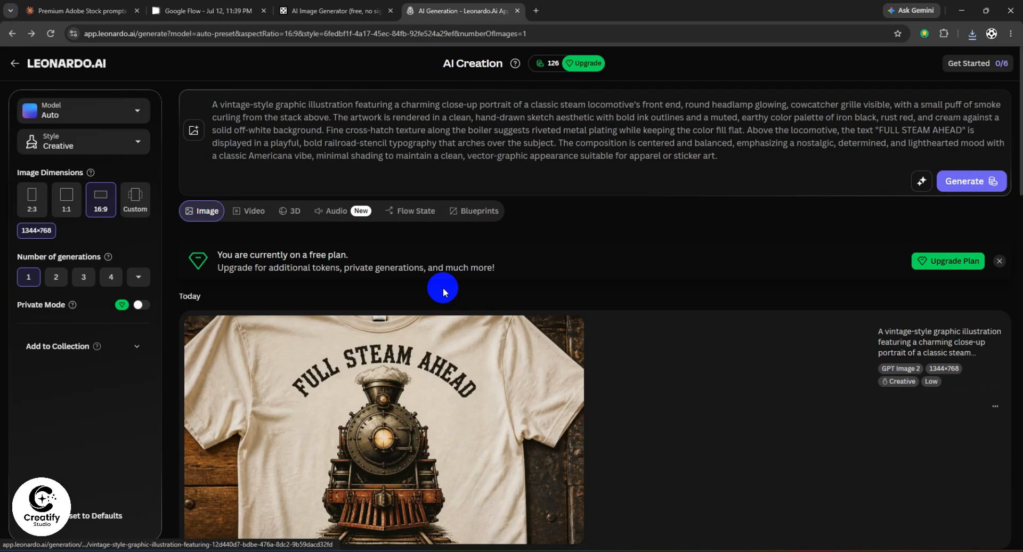
# Step: Switch to Perchance and look over the four steam locomotive illustrations
pyautogui.click(336, 10)
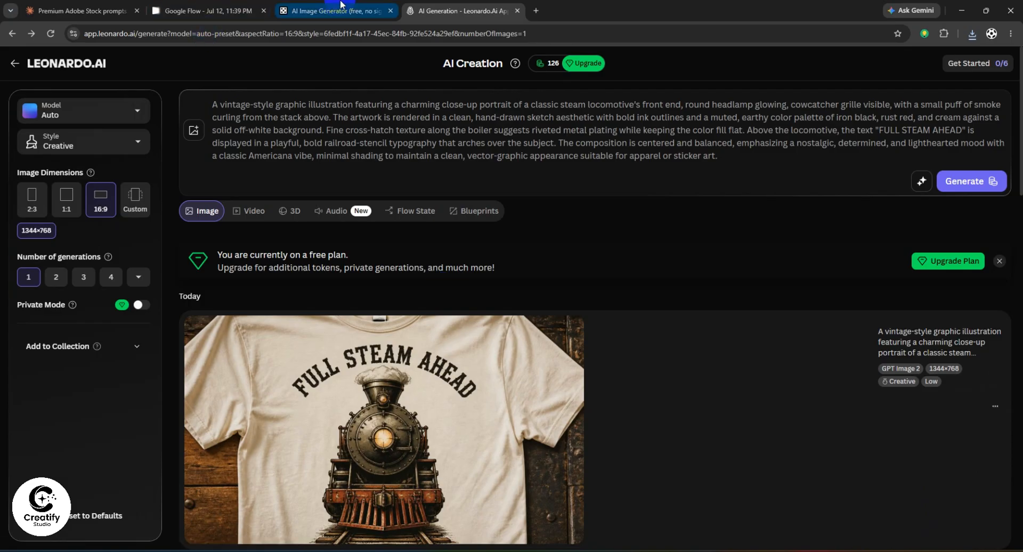
pyautogui.scroll(-5, 677, 221)
pyautogui.scroll(5, 677, 221)
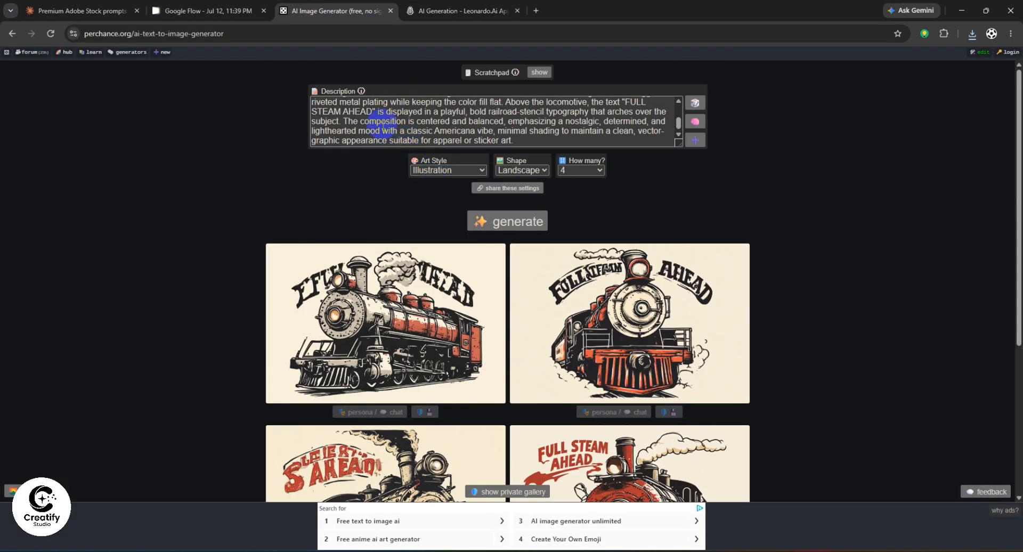
# Step: Try the Casual Photo art style for the four landscape steam locomotive images
pyautogui.click(448, 170)
pyautogui.scroll(5, 469, 299)
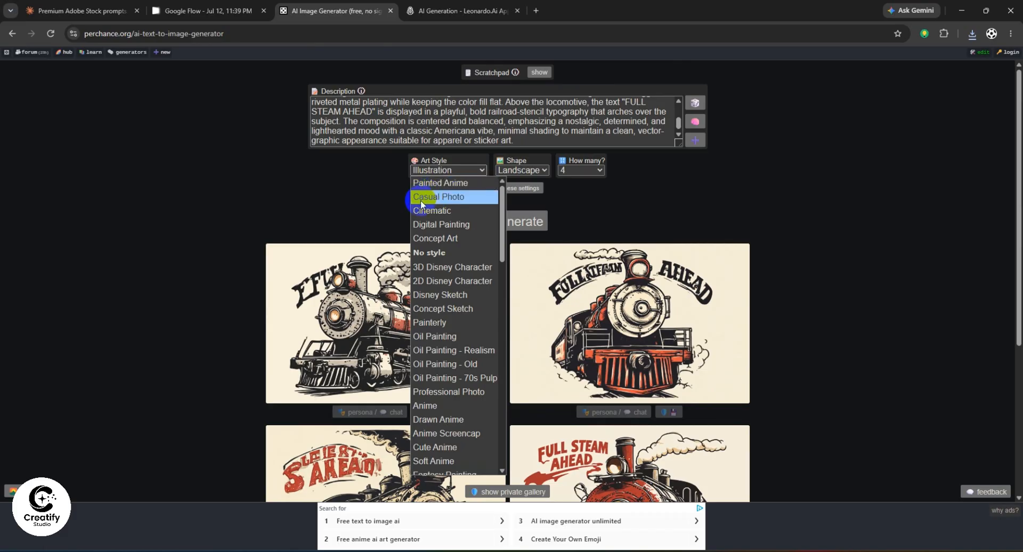
pyautogui.click(433, 198)
pyautogui.click(474, 230)
# Step: Change the art style to Professional Photo and regenerate the four landscape steam locomotive images
pyautogui.click(462, 182)
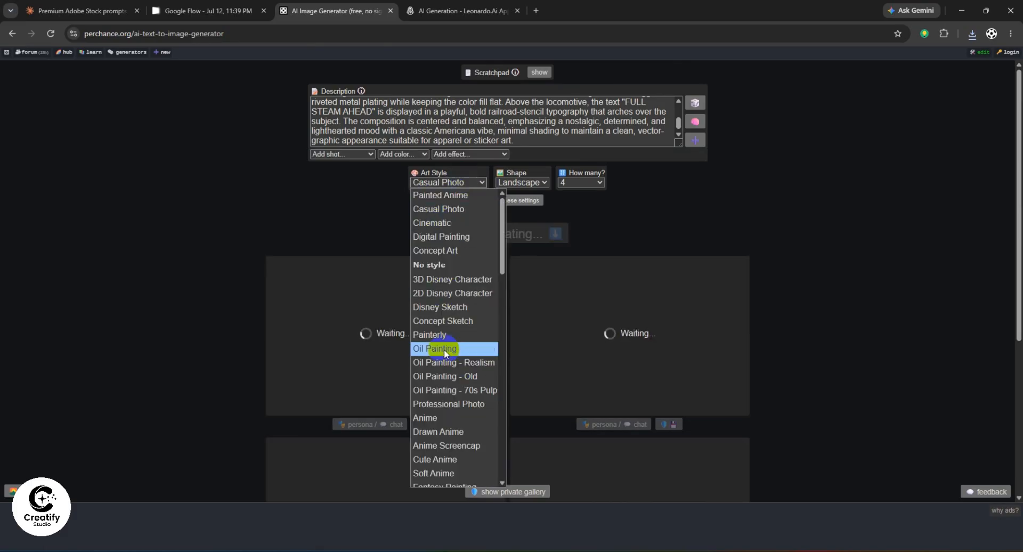
pyautogui.click(449, 404)
pyautogui.click(504, 235)
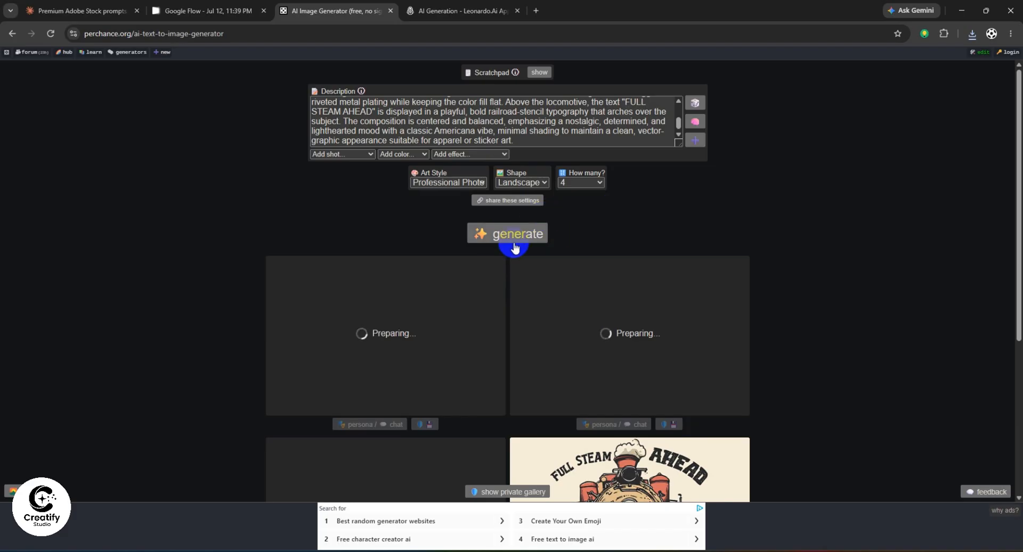
pyautogui.click(515, 238)
# Step: Switch to the Claude chat and copy the full Vinyl Record Scratch Impact prompt
pyautogui.click(107, 10)
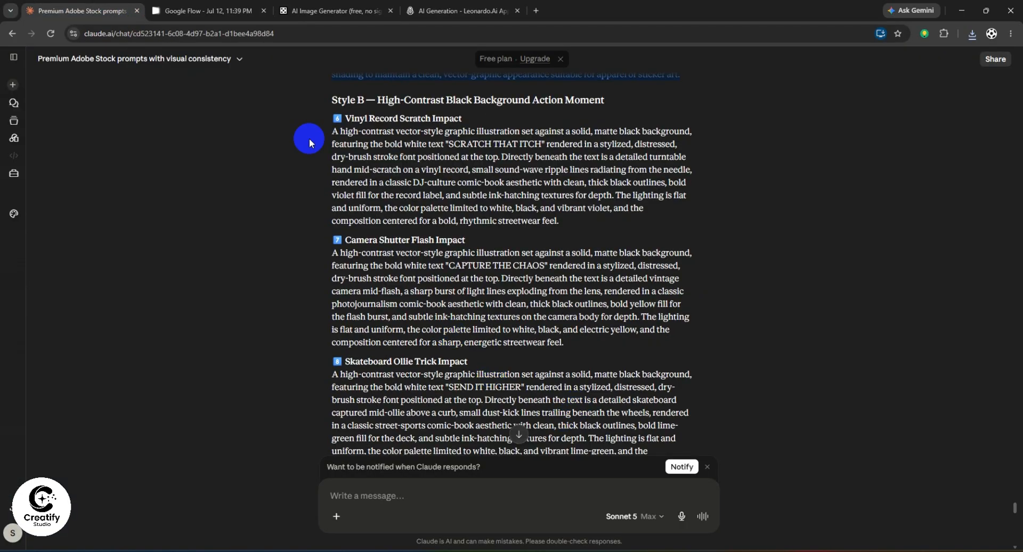
pyautogui.moveTo(333, 130); pyautogui.dragTo(629, 232)
pyautogui.hotkey('ctrl', 'c')
# Step: Switch to Google Flow, paste the "SCRATCH THAT ITCH" prompt, stop the running response and submit the new prompt
pyautogui.click(344, 8)
pyautogui.click(211, 8)
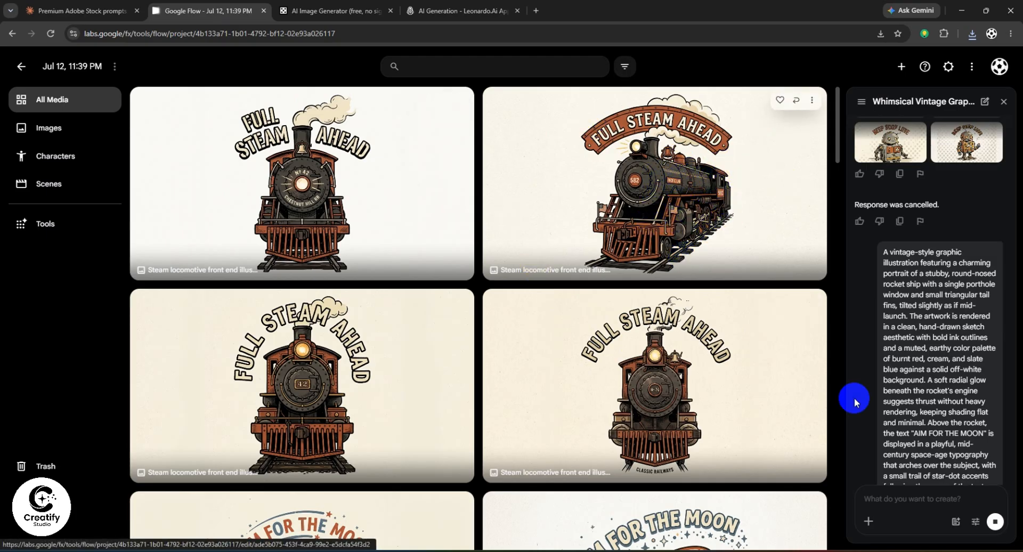
pyautogui.hotkey('ctrl', 'v')
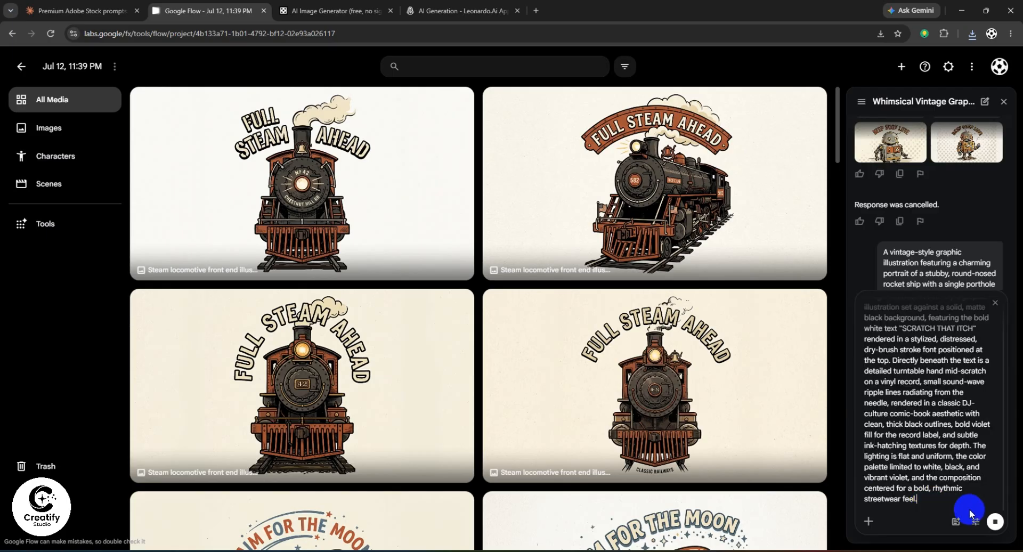
pyautogui.click(996, 522)
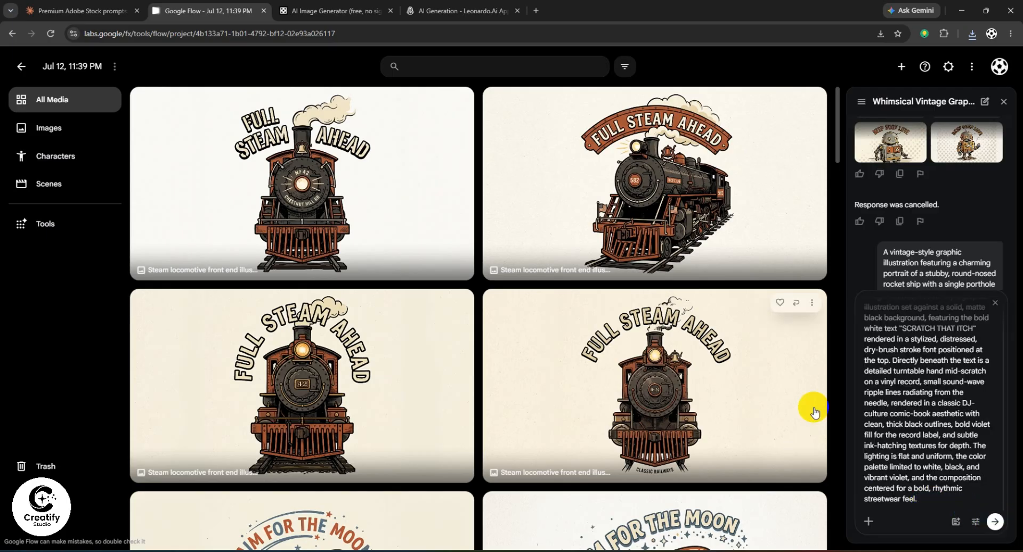
pyautogui.click(993, 523)
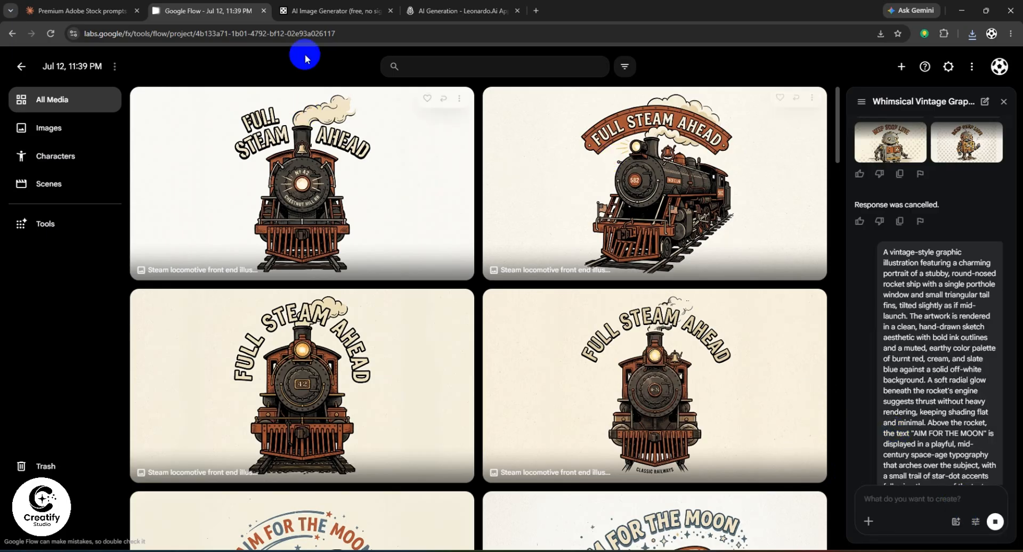
# Step: Switch to Perchance, replace the locomotive description with the "SCRATCH THAT ITCH" prompt and generate four landscape images
pyautogui.click(330, 11)
pyautogui.click(442, 118)
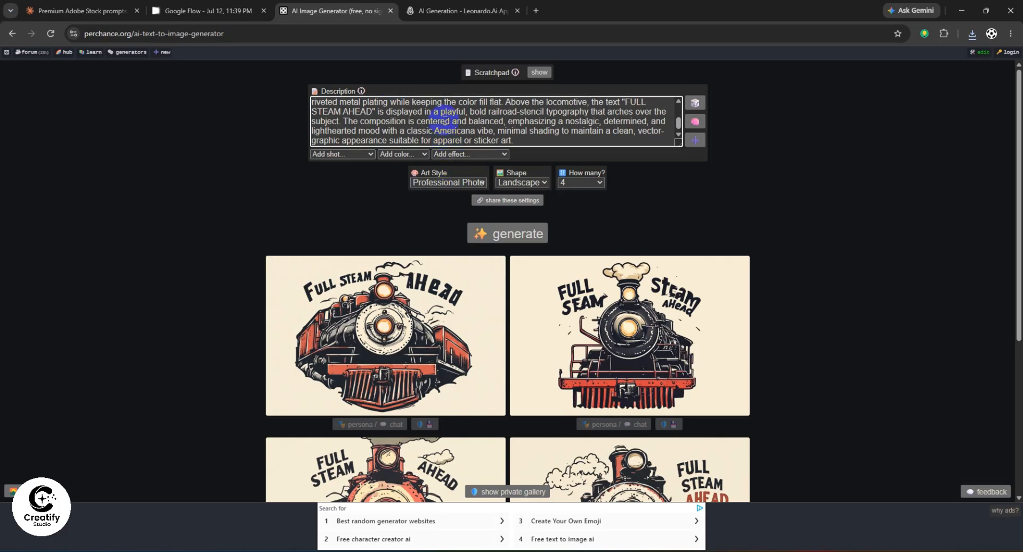
pyautogui.hotkey('ctrl', 'a')
pyautogui.hotkey('ctrl', 'v')
pyautogui.click(508, 233)
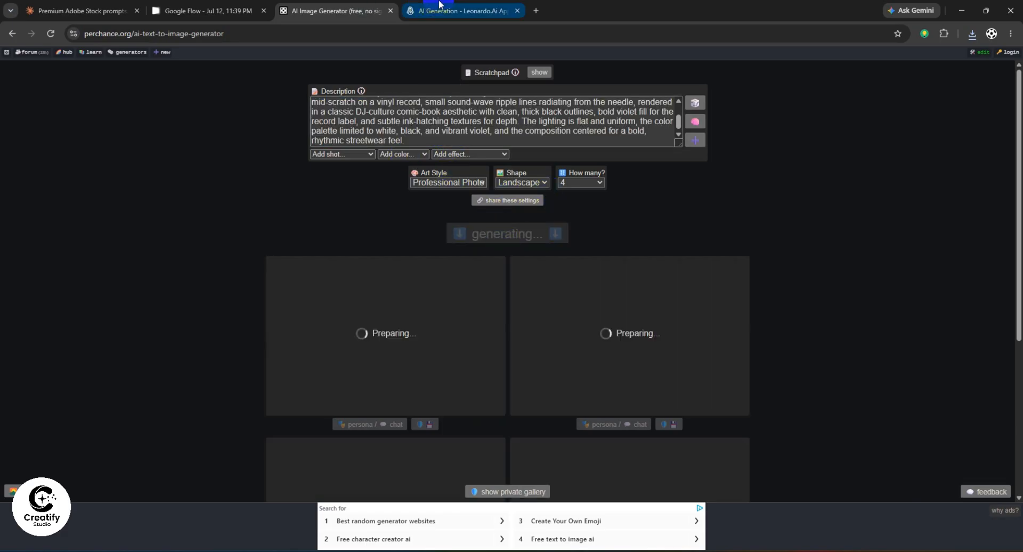
# Step: Switch to Leonardo.Ai, replace the locomotive prompt with the "SCRATCH THAT ITCH" vinyl record prompt and generate the image
pyautogui.click(458, 10)
pyautogui.click(388, 146)
pyautogui.hotkey('ctrl', 'a')
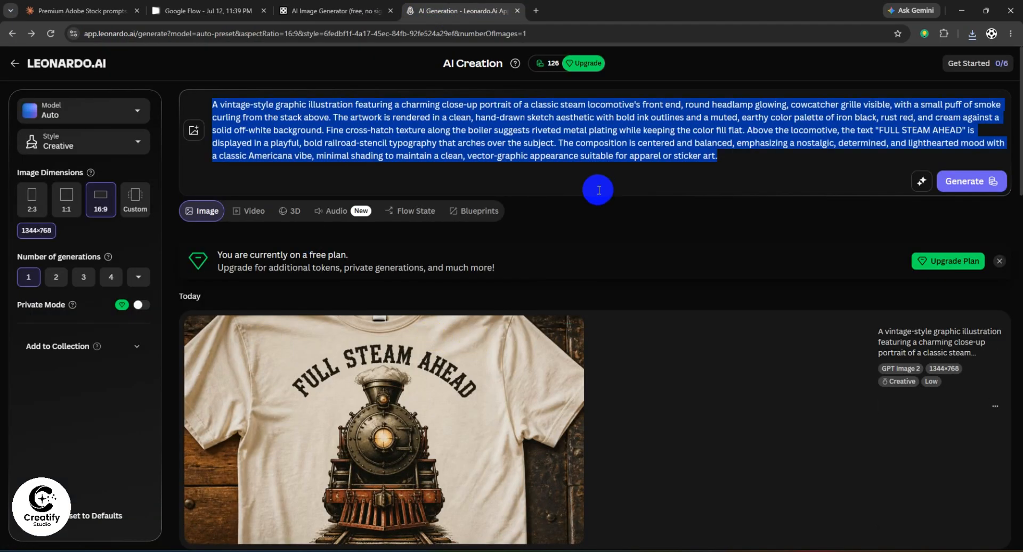
pyautogui.write('A high-contrast vector-style graphic illustration set against a solid, matte black background, featuring the bold white text "SCRATCH THAT ITCH" rendered in a stylized, distressed, dry-brush stroke font positioned at the top. Directly beneath the text is a detailed turntable hand mid-scratch on a vinyl record, small sound-wave ripple lines radiating from the needle, rendered in a classic DJ-culture comic-book aesthetic with clean, thick black outlines, bold violet fill for the record label, and subtle ink-hatching textures for depth. The lighting is flat and uniform, the color palette limited to white, black, and vibrant violet, and the composition centered for a bold, rhythmic streetwear feel.')
pyautogui.click(969, 168)
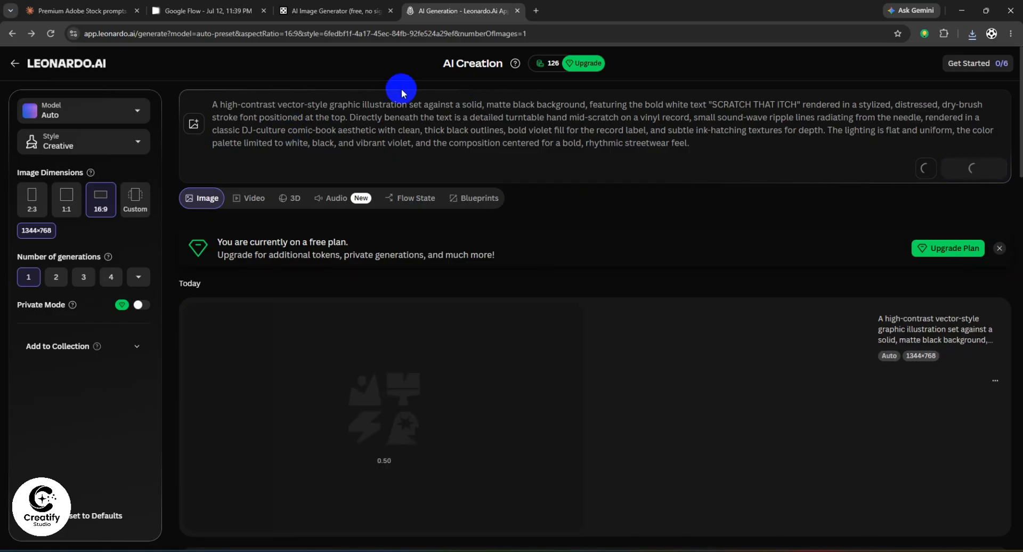
# Step: Switch to Perchance and look over the "SCRATCH THAT ITCH" turntable images
pyautogui.click(327, 11)
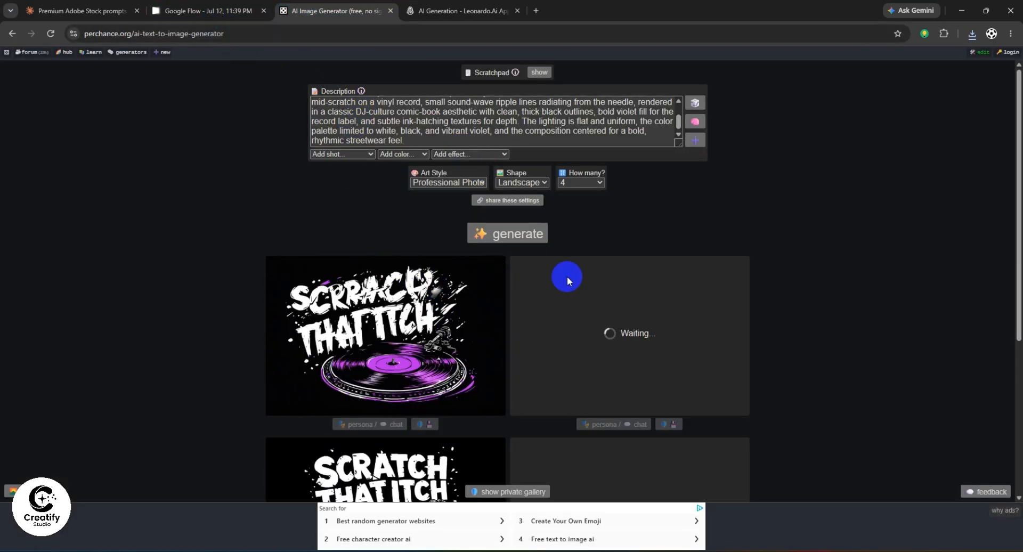
pyautogui.scroll(-4, 491, 285)
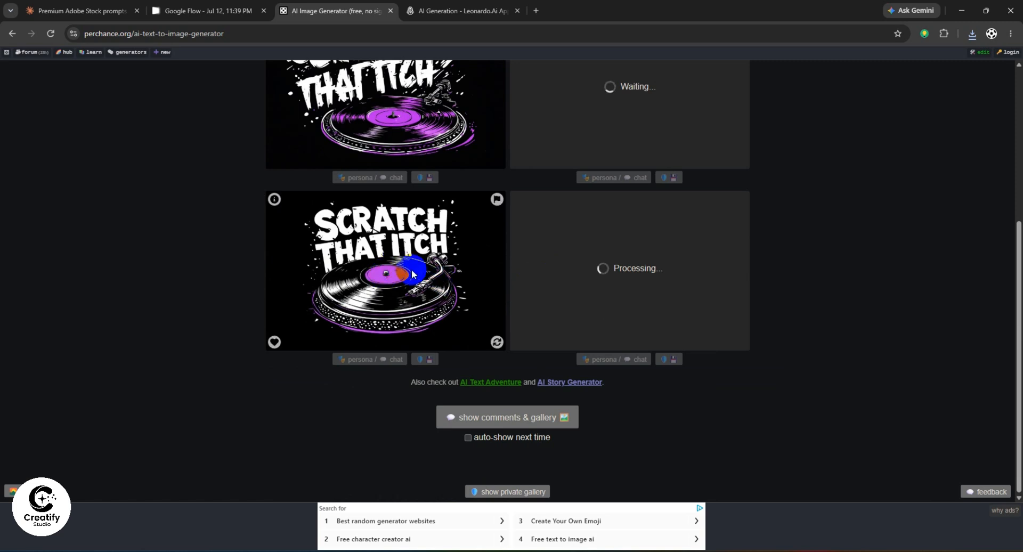
pyautogui.scroll(2, 632, 194)
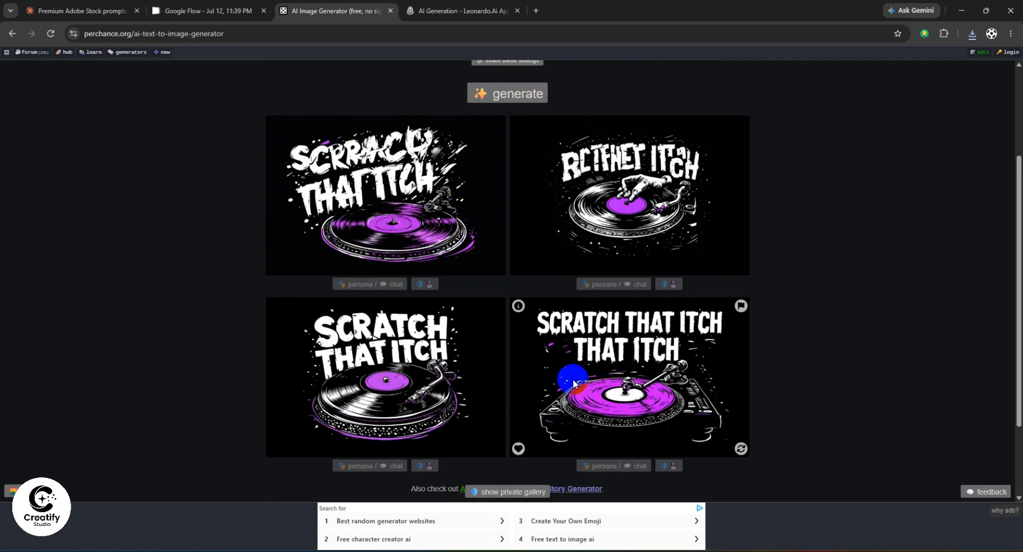
# Step: Switch to the Claude chat and examine the style, background and text wording at the start of the Vinyl Record Scratch Impact prompt
pyautogui.click(98, 8)
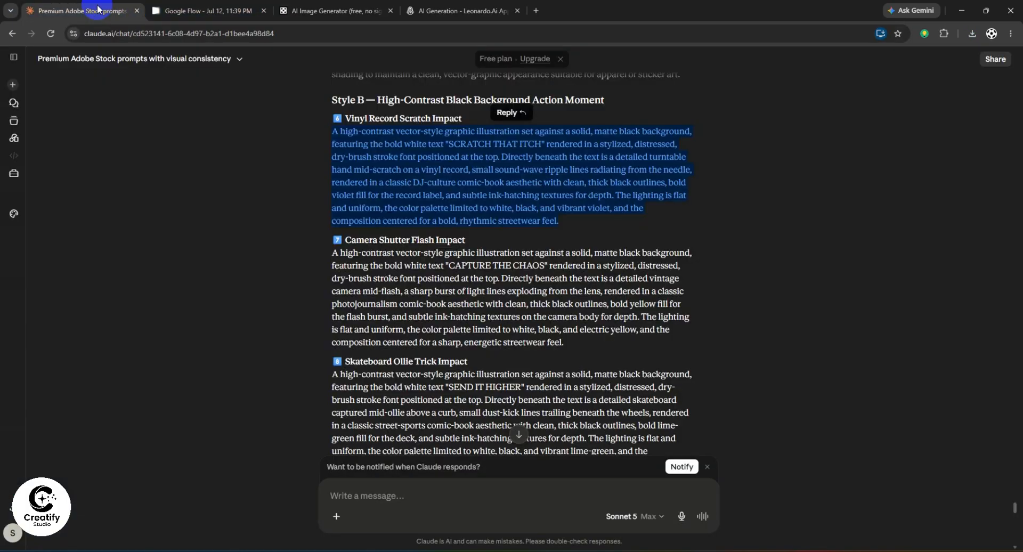
pyautogui.click(386, 193)
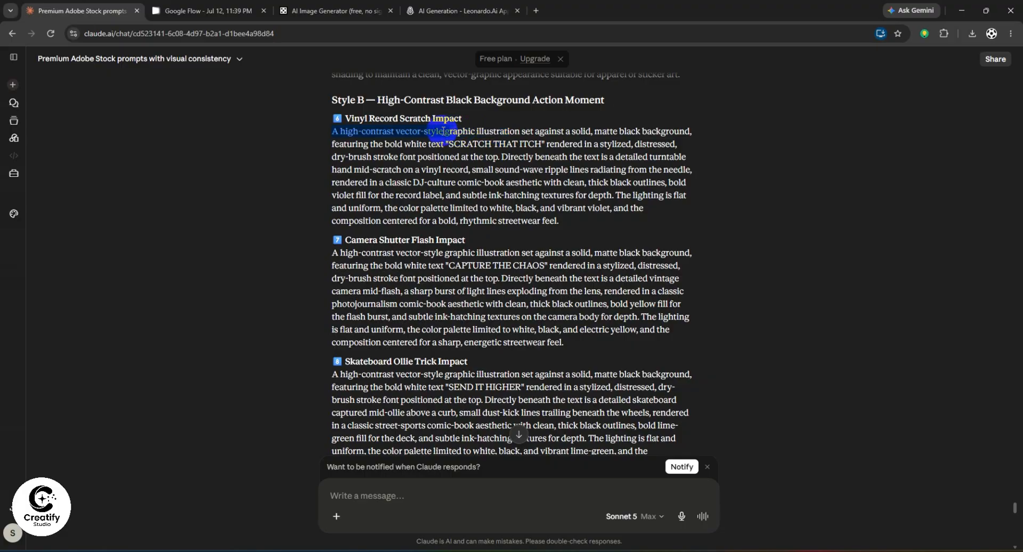
pyautogui.click(474, 133)
pyautogui.moveTo(466, 132); pyautogui.dragTo(517, 133)
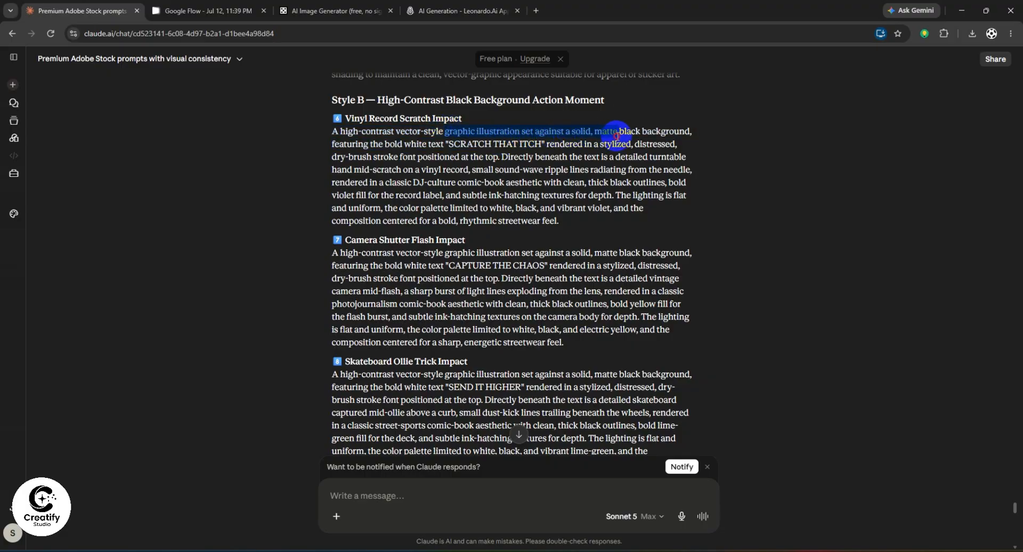
pyautogui.moveTo(686, 137); pyautogui.dragTo(424, 144)
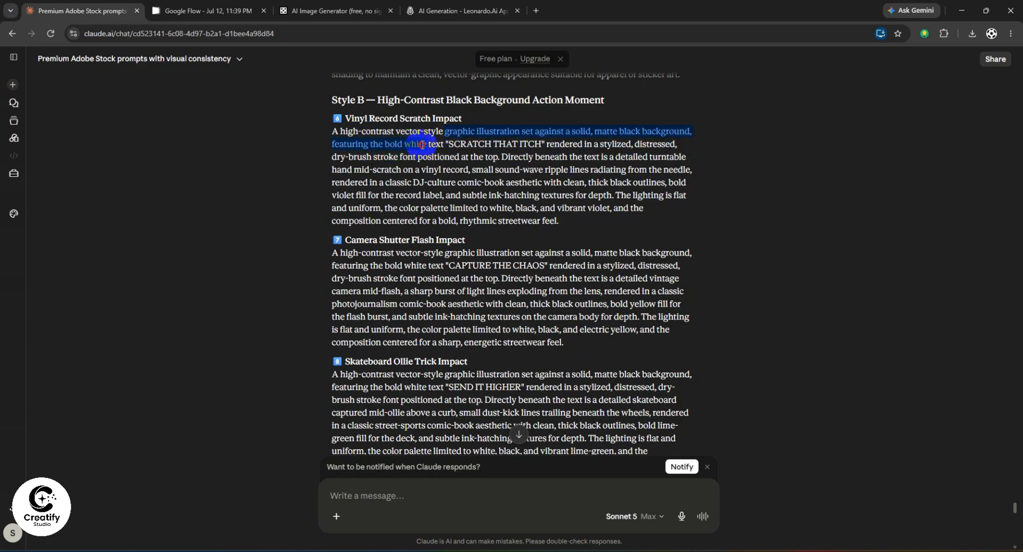
pyautogui.moveTo(475, 146); pyautogui.dragTo(475, 147)
pyautogui.click(395, 229)
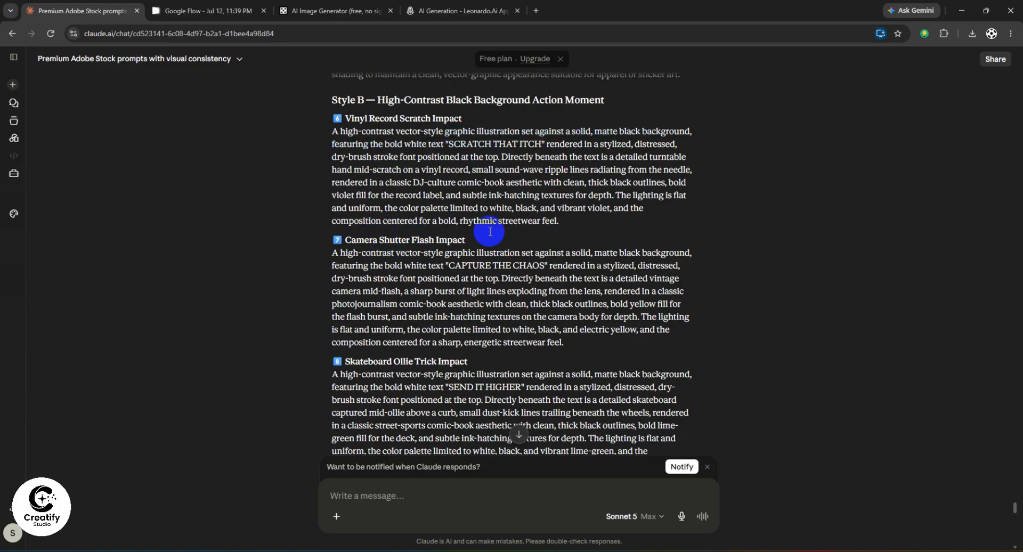
# Step: Send Claude a Bengali message asking for unique typography-only sticker design concepts in this style, written as detailed prompts
pyautogui.scroll(-4, 305, 265)
pyautogui.scroll(-10, 453, 241)
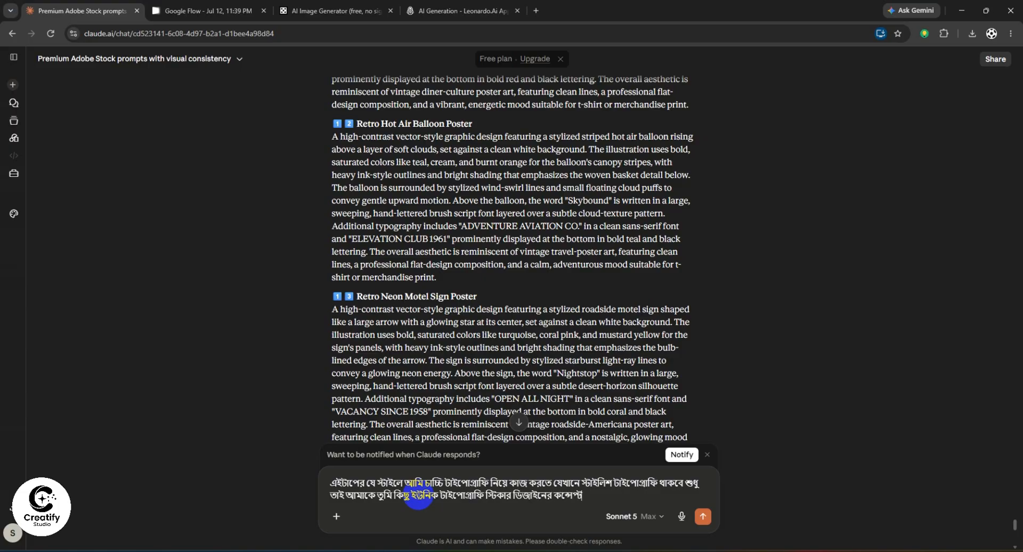
pyautogui.hotkey('shift', 'Return')
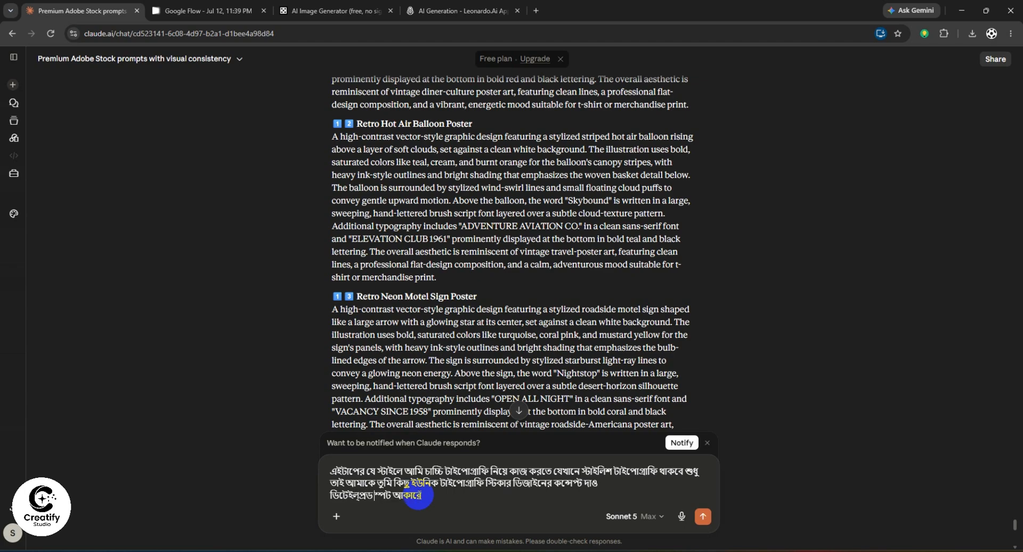
pyautogui.press('Return')
# Step: Switch to Google Flow and look over the "SCRATCH THAT ITCH" turntable images
pyautogui.click(229, 10)
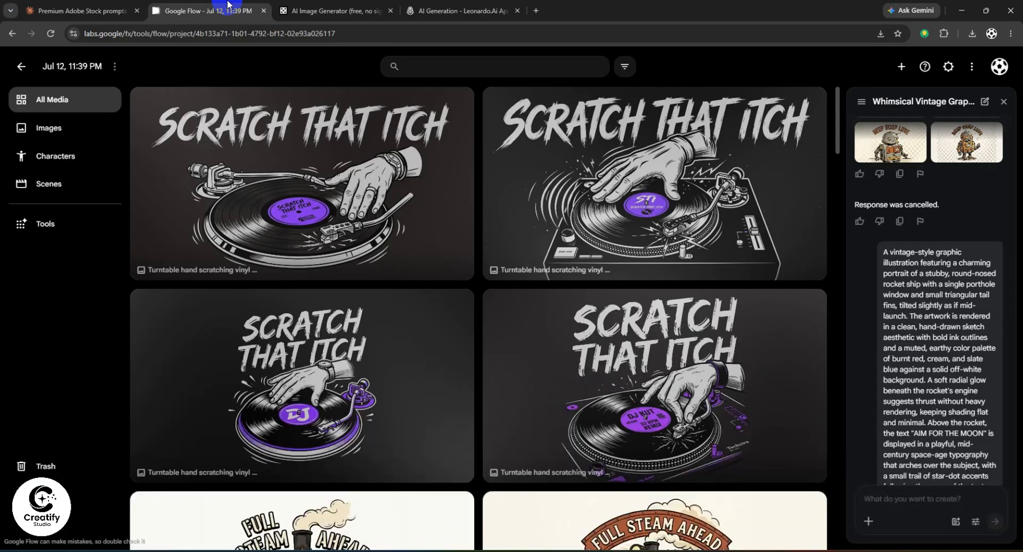
pyautogui.scroll(-5, 494, 279)
pyautogui.scroll(4, 481, 197)
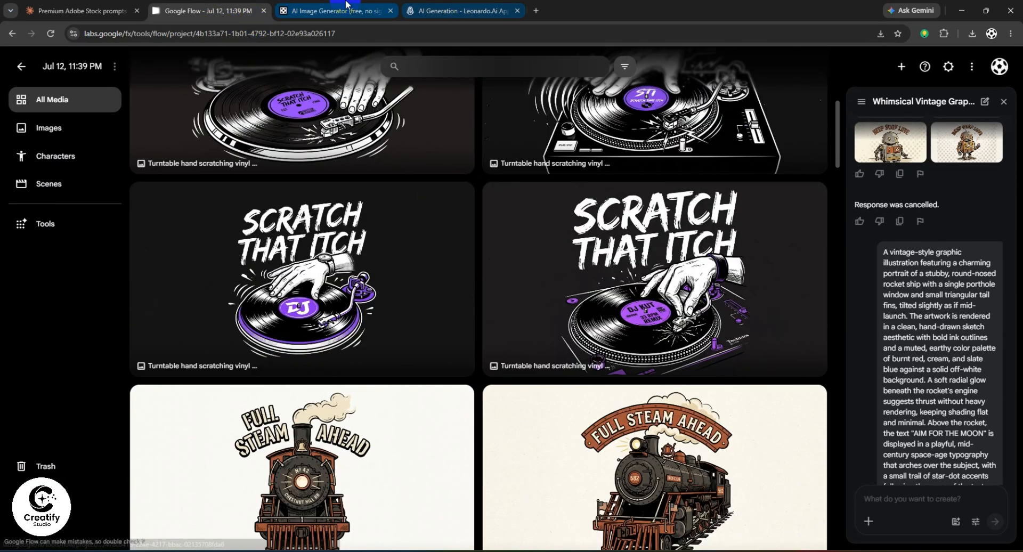
# Step: Glance at the Perchance turntable results, switch to Leonardo.Ai and download its "SCRATCH THAT ITCH" image
pyautogui.click(331, 11)
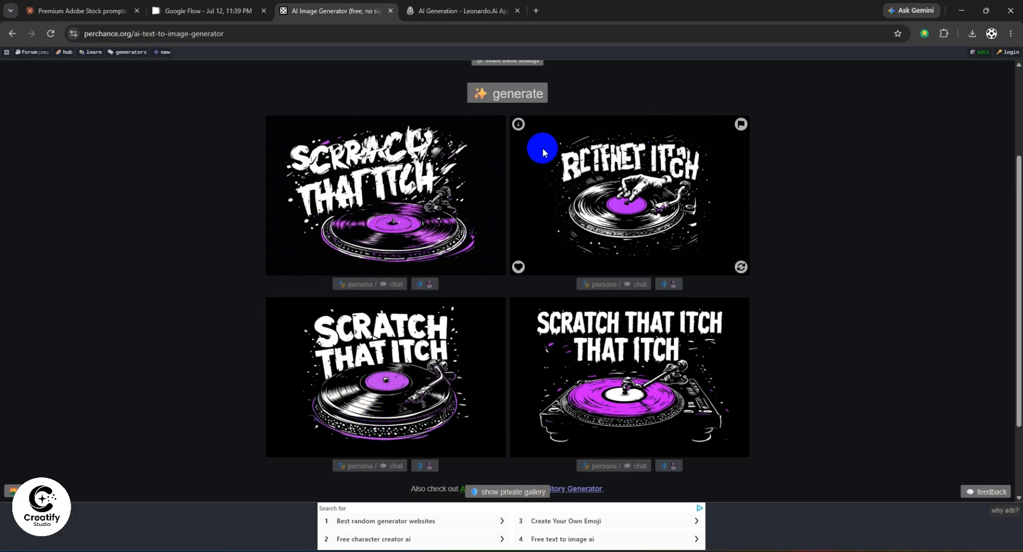
pyautogui.click(457, 11)
pyautogui.scroll(-1, 460, 419)
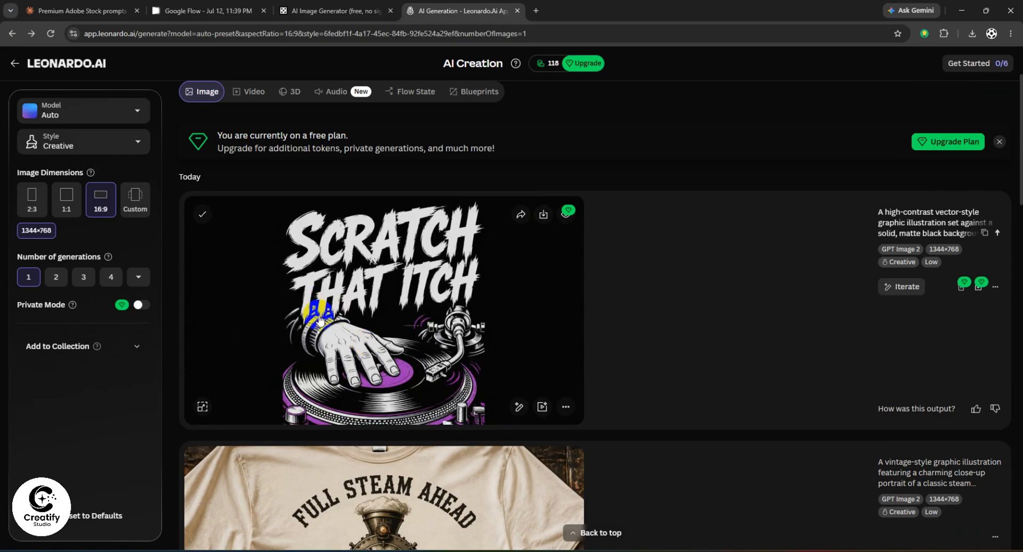
pyautogui.click(544, 214)
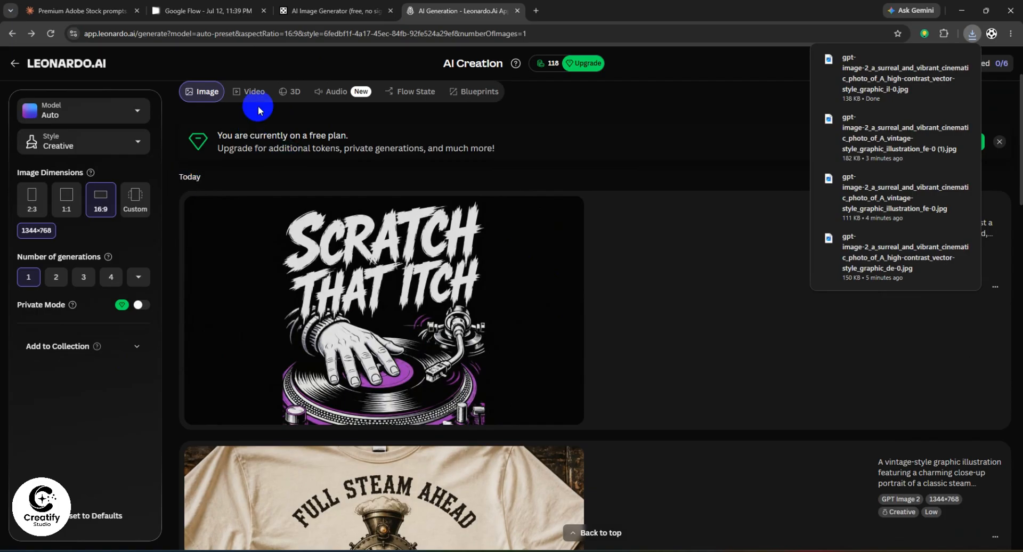
pyautogui.click(249, 91)
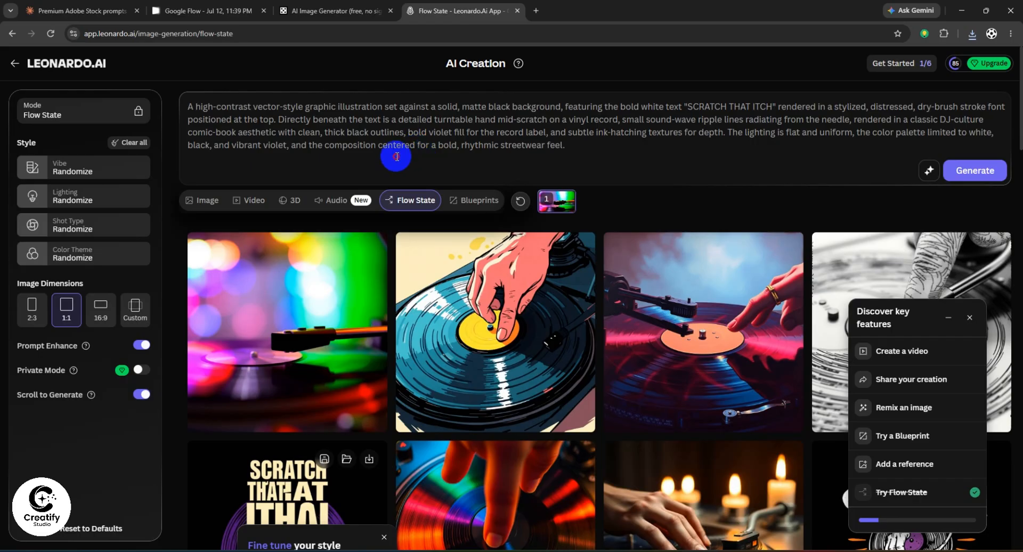
pyautogui.hotkey('ctrl', 'a')
pyautogui.write('A bold typography-only sticker design featuring the phrase "GOOD VIBES ONLY" rendered in a chunky, rounded 70s-groovy bubble font, each letter slightly wavy and overlapping along a gentle curved baseline. The lettering is filled with warm flat bands of burnt orange, mustard yellow, and cream, separated by thin black outlines in a retro striped-letter effect. A thin white die-cut sticker border traces the outer silhouette of the entire word cluster. The background is a solid off-white, with a few small scattered sun-ray and dot accents floating around the text for rhythm. The overall mood is playful, warm, and nostalgic, composition centered and horizontally balanced, flat vector coloring with no gradients or shading, suitable for apparel and sticker sheets, transparent background, ultra detailed PNG, upscaled, 4500x5400 aspect ratio.')
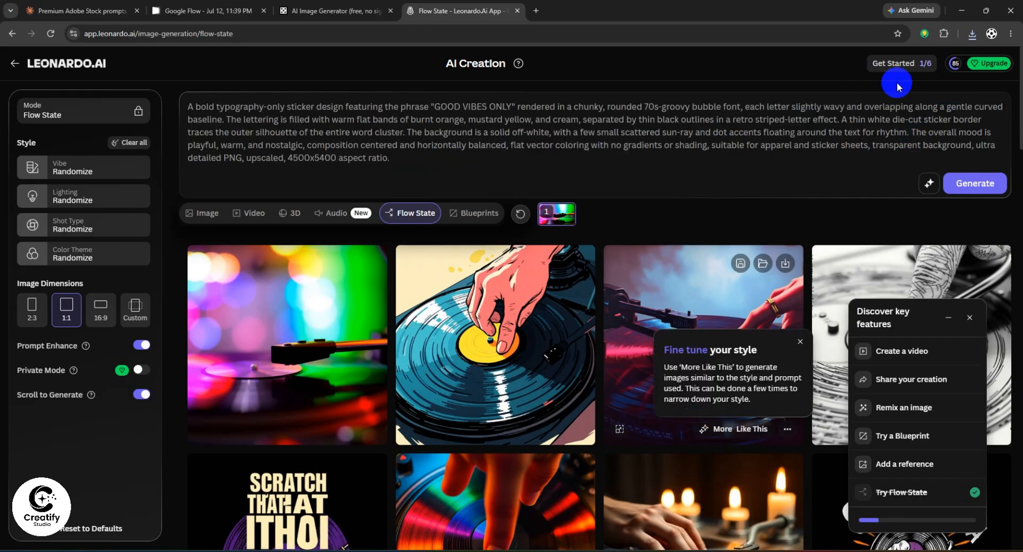
# Step: Replace the prompt in Leonardo.Ai's Image mode with the "GOOD VIBES ONLY" typography sticker prompt and generate one image
pyautogui.click(204, 214)
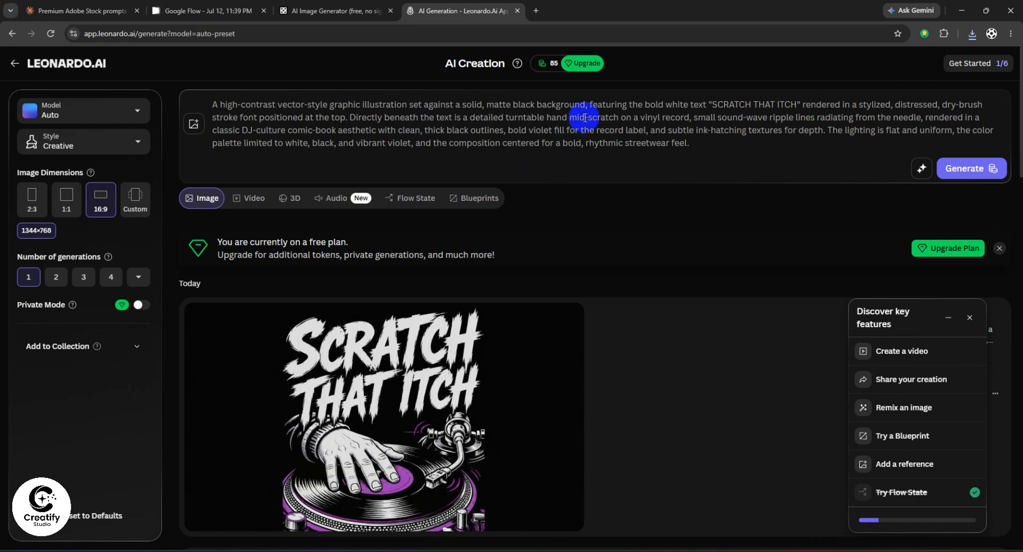
pyautogui.hotkey('ctrl', 'a')
pyautogui.write('A bold typography-only sticker design featuring the phrase "GOOD VIBES ONLY" rendered in a chunky, rounded 70s-groovy bubble font, each letter slightly wavy and overlapping along a gentle curved baseline. The lettering is filled with warm flat bands of burnt orange, mustard yellow, and cream, separated by thin black outlines in a retro striped-letter effect. A thin white die-cut sticker border traces the outer silhouette of the entire word cluster. The background is a solid off-white, with a few small scattered sun-ray and dot accents floating around the text for rhythm. The overall mood is playful, warm, and nostalgic, composition centered and horizontally balanced, flat vector coloring with no gradients or shading, suitable for apparel and sticker sheets, transparent background, ultra detailed PNG, upscaled, 4500x5400 aspect ratio.')
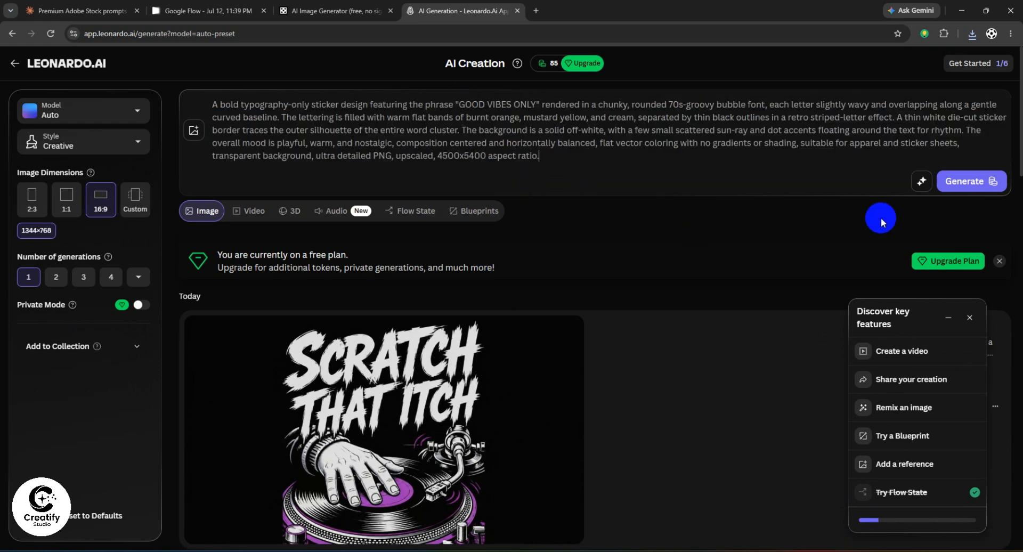
pyautogui.click(978, 184)
# Step: Switch to Perchance, set the art style to Illustration and regenerate the "GOOD VIBES ONLY" sticker images
pyautogui.click(308, 10)
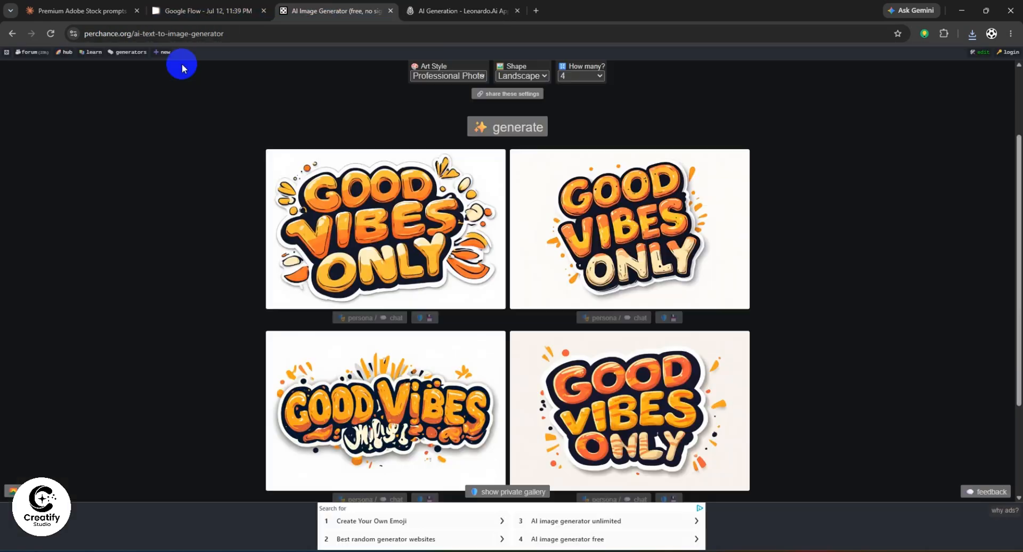
pyautogui.scroll(2, 446, 292)
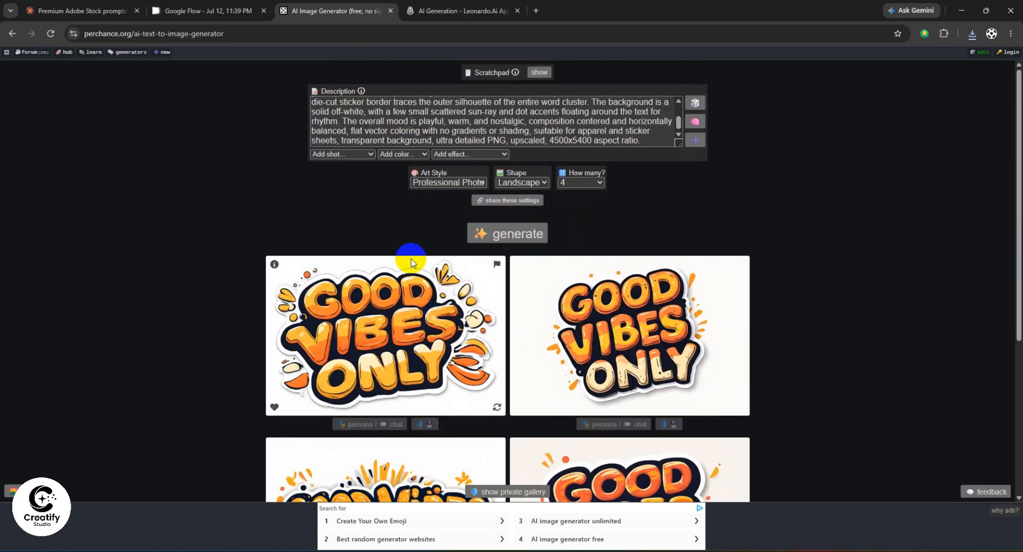
pyautogui.click(448, 182)
pyautogui.scroll(-5, 454, 406)
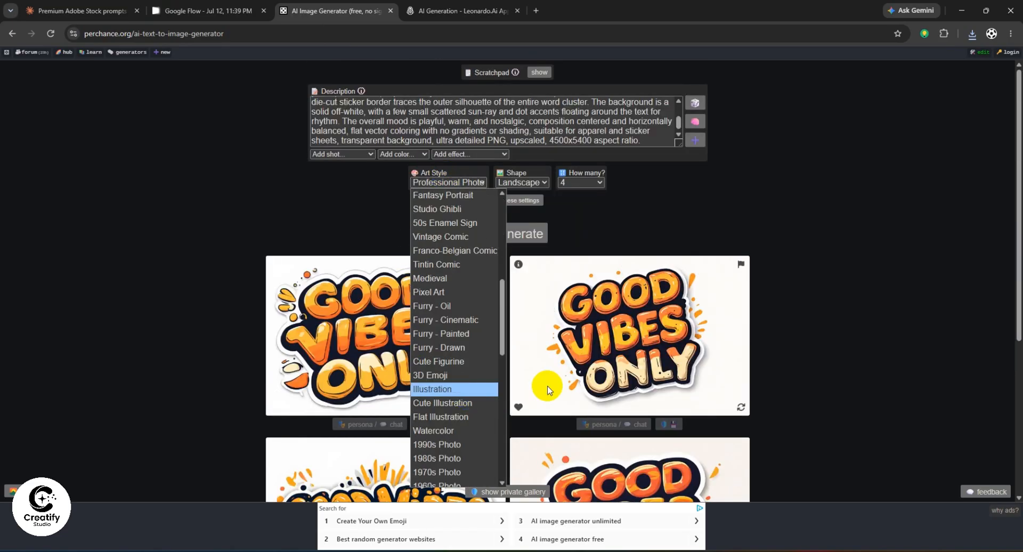
pyautogui.click(440, 410)
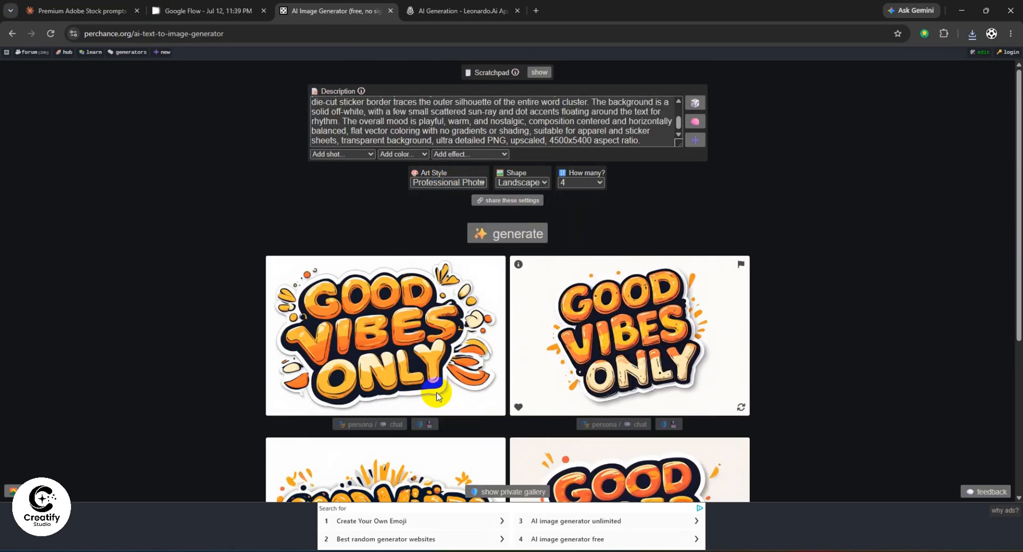
pyautogui.click(494, 220)
# Step: Check the "GOOD VIBES ONLY" generation in Google Flow and Leonardo.Ai, and open a new browser tab
pyautogui.click(181, 10)
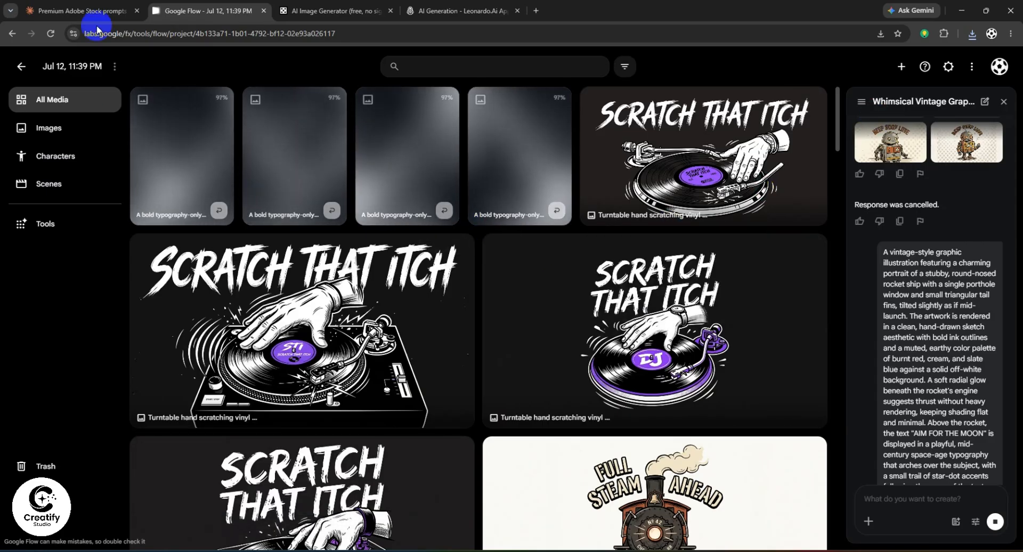
pyautogui.click(471, 11)
pyautogui.click(537, 11)
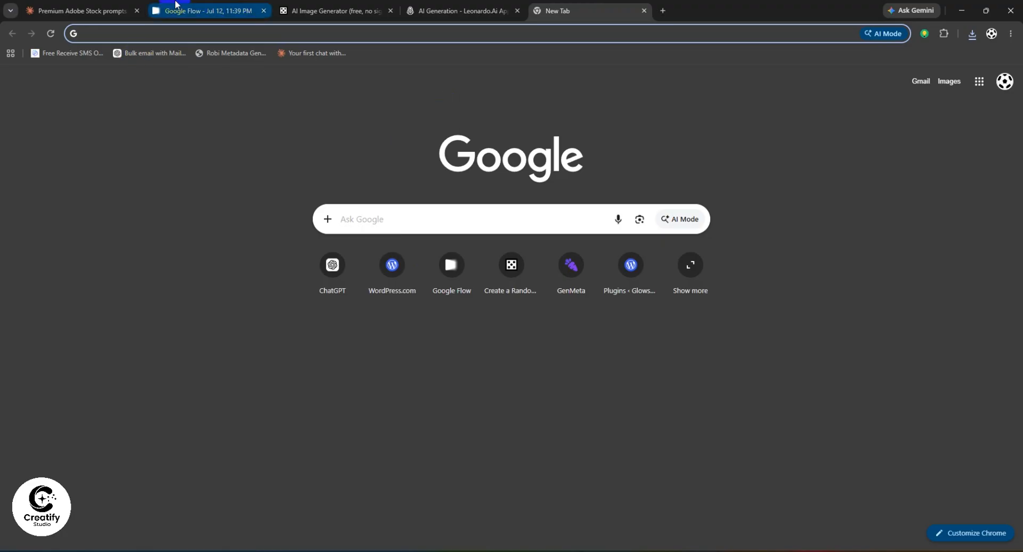
# Step: Switch to the Claude chat and copy the full Elegant Coffee Script prompt for "BUT FIRST, COFFEE"
pyautogui.click(107, 17)
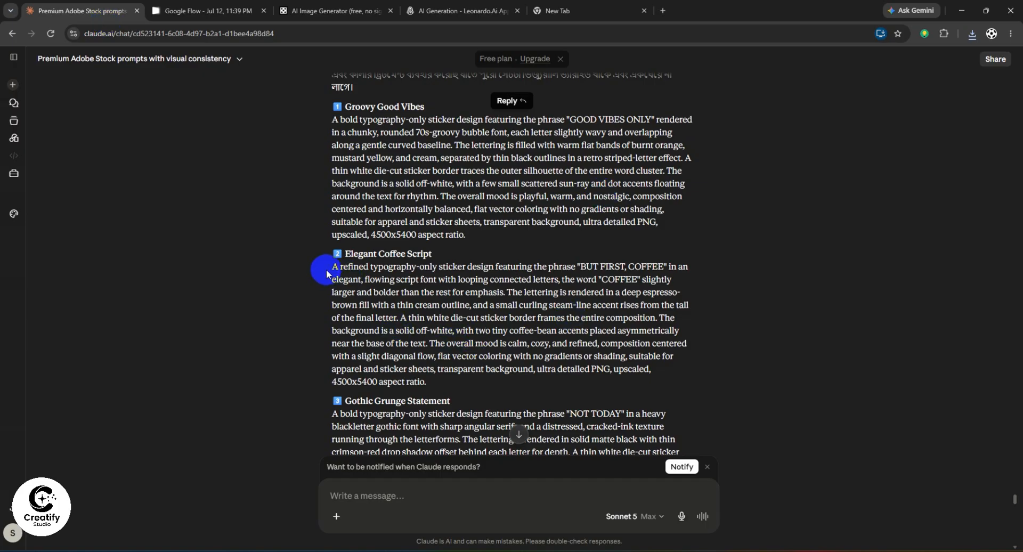
pyautogui.moveTo(331, 266); pyautogui.dragTo(437, 383)
pyautogui.hotkey('ctrl', 'c')
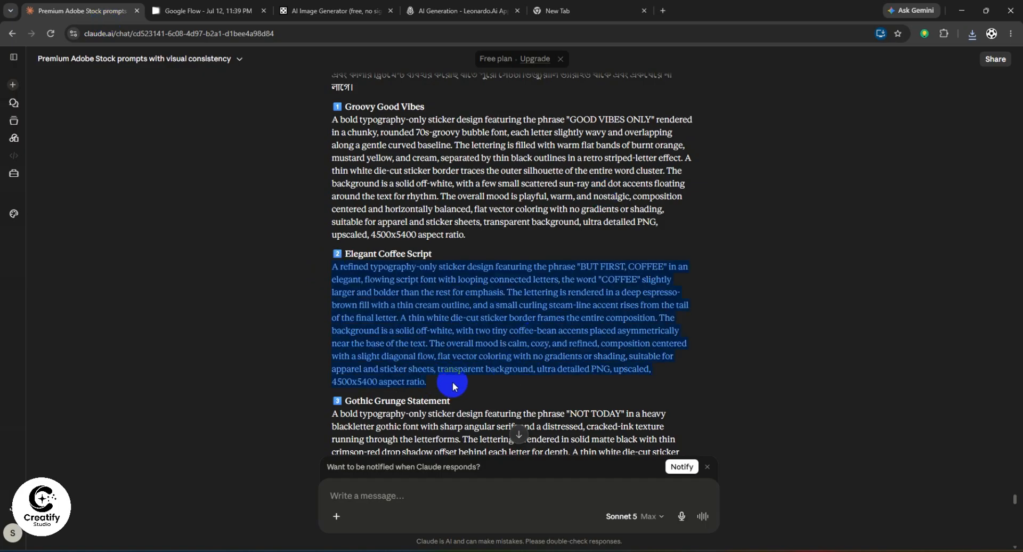
# Step: Switch to Perchance, replace the description with the copied "BUT FIRST, COFFEE" prompt and generate four images
pyautogui.click(333, 11)
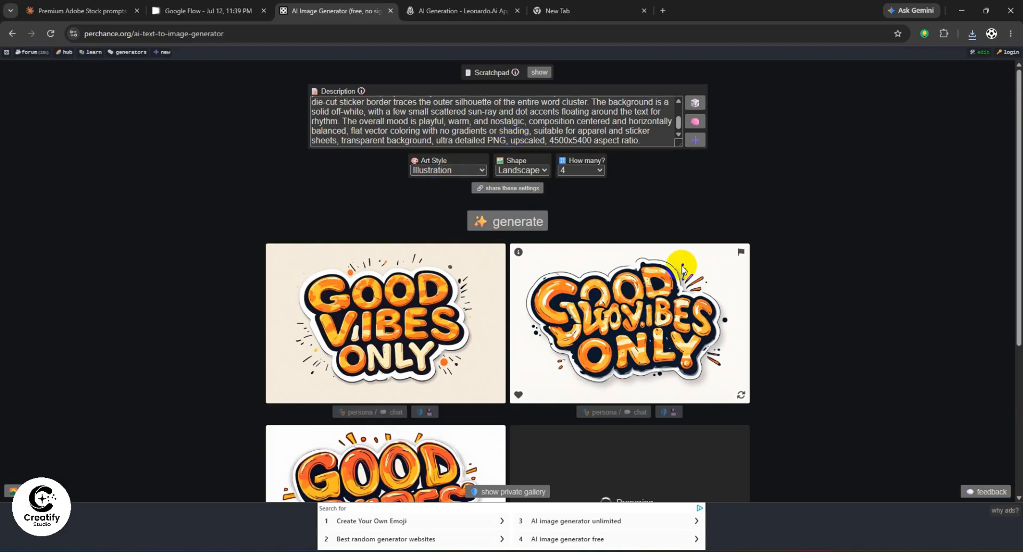
pyautogui.scroll(-3, 389, 196)
pyautogui.scroll(3, 382, 206)
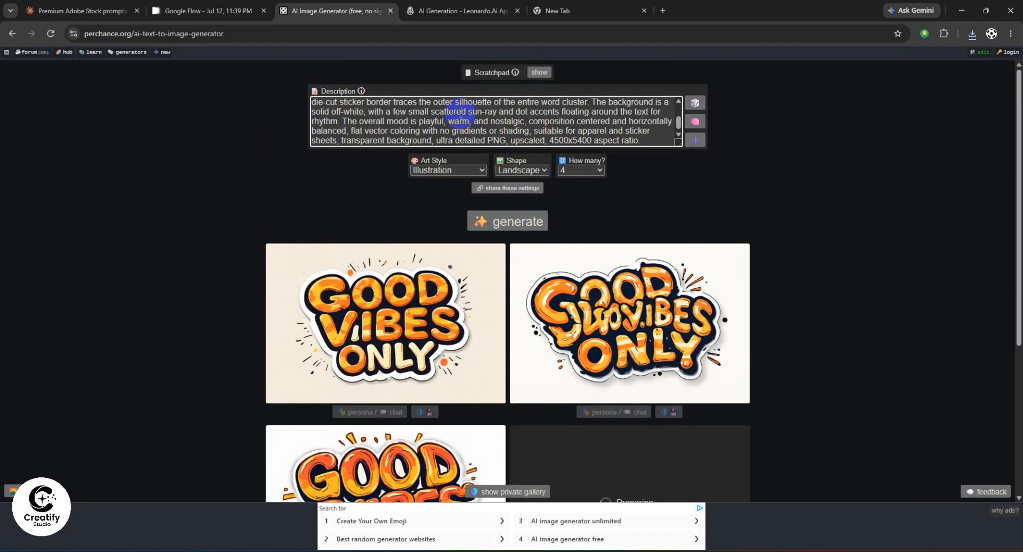
pyautogui.hotkey('ctrl', 'a')
pyautogui.hotkey('ctrl', 'v')
pyautogui.click(493, 221)
# Step: Switch to Google Flow and submit the copied "BUT FIRST, COFFEE" sticker prompt
pyautogui.click(155, 12)
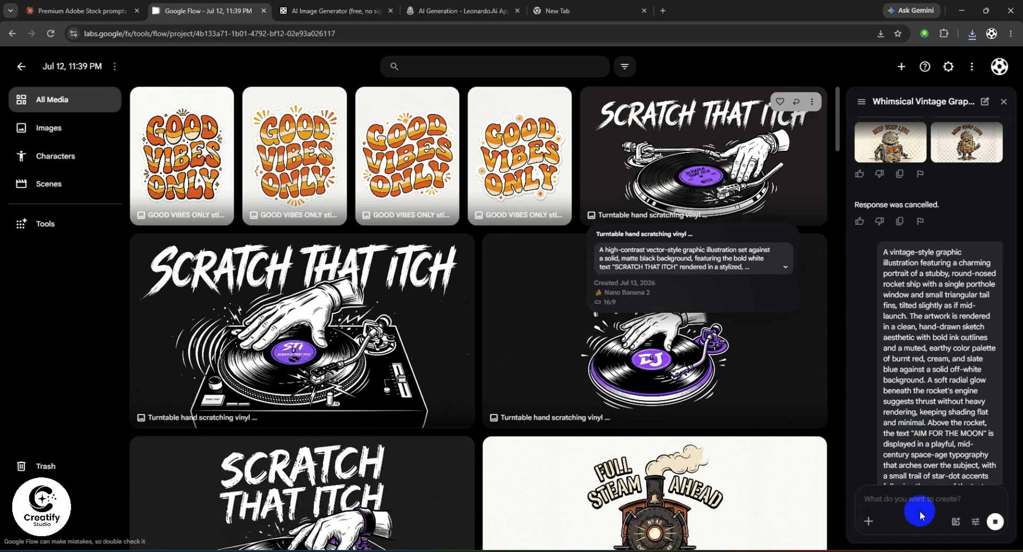
pyautogui.hotkey('ctrl', 'v')
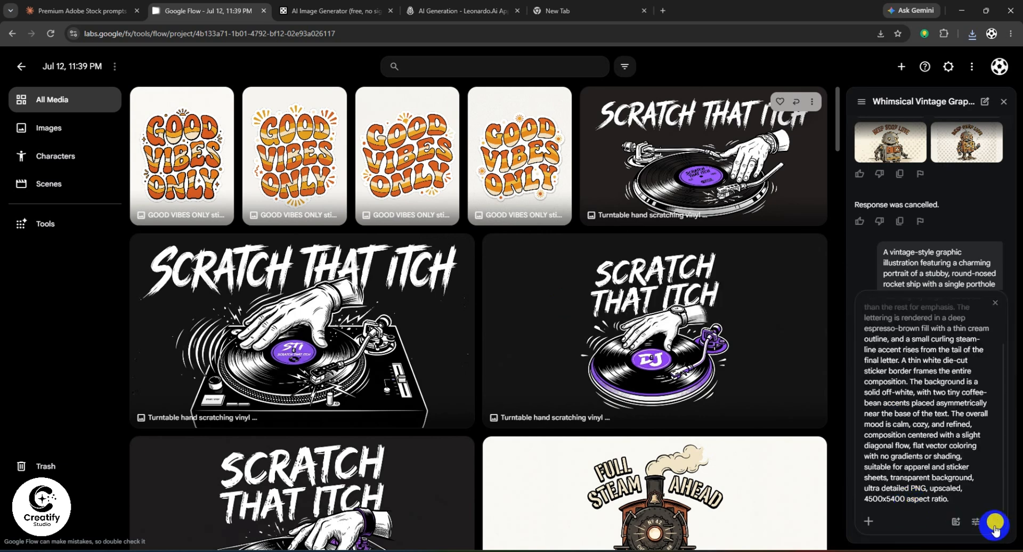
pyautogui.click(995, 521)
# Step: Return to Perchance, look over the coffee stickers and save the clean white-background "But First, Coffee" image to the device
pyautogui.click(336, 10)
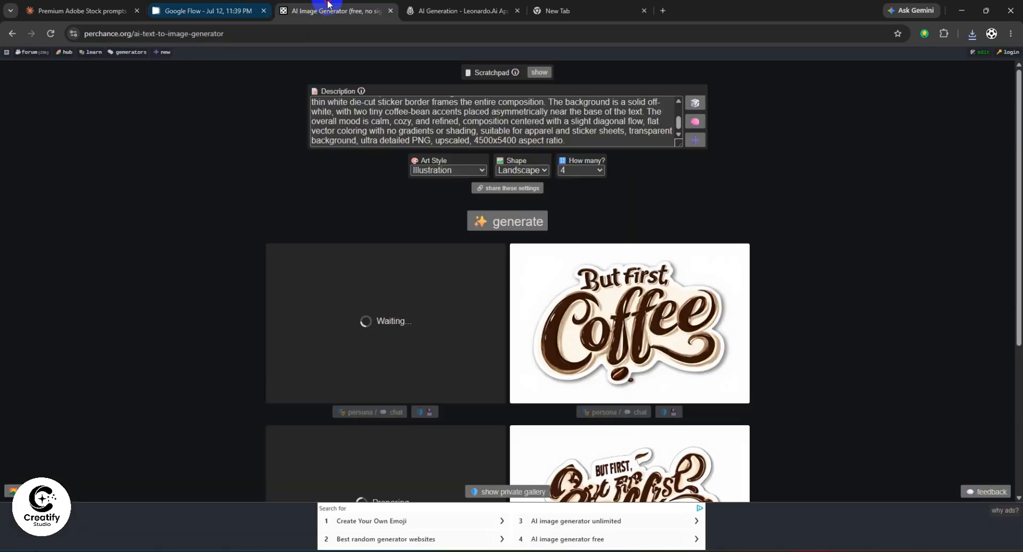
pyautogui.click(506, 7)
pyautogui.click(316, 5)
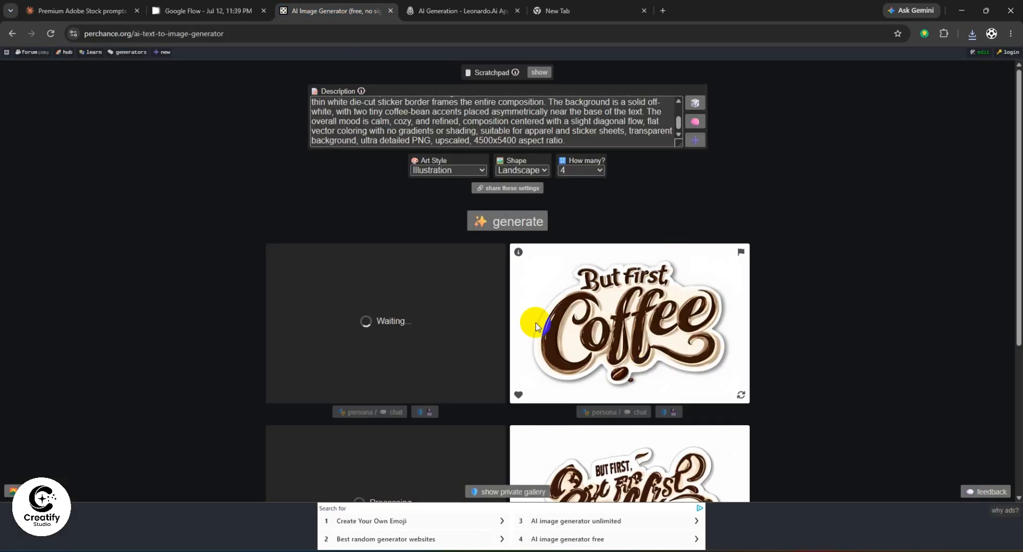
pyautogui.scroll(-3, 658, 341)
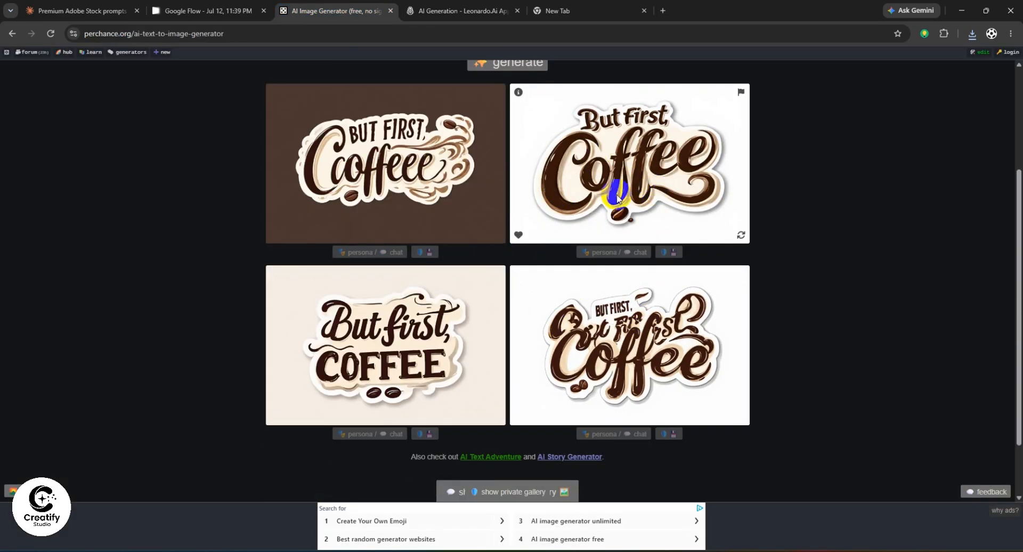
pyautogui.scroll(3, 536, 337)
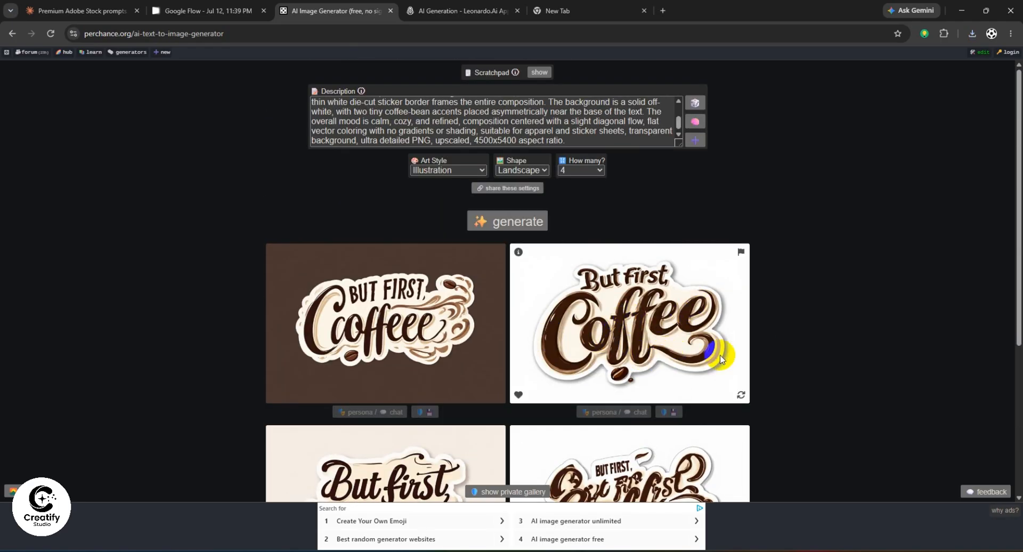
pyautogui.click(523, 392)
pyautogui.click(613, 336)
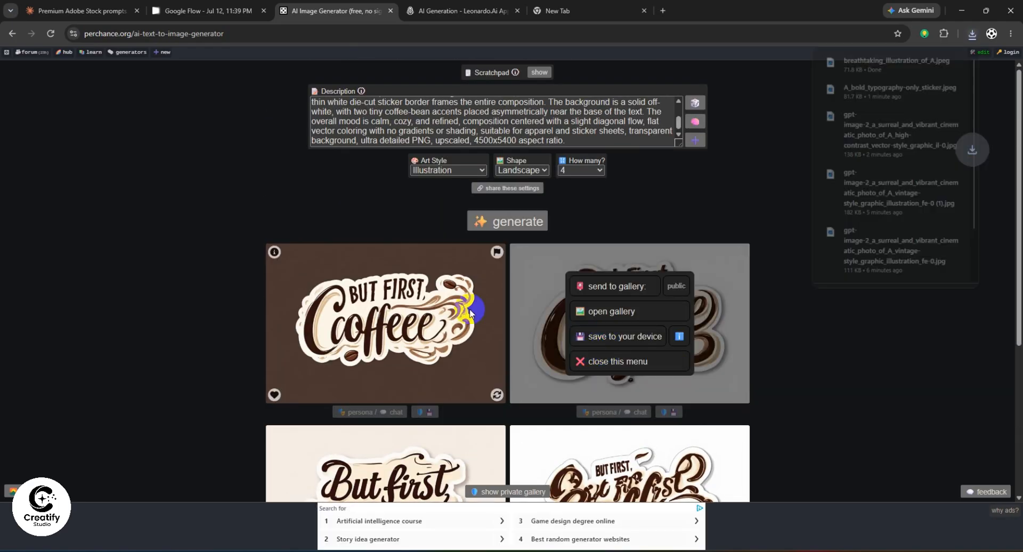
# Step: Switch to Leonardo.Ai, replace the prompt with the copied "BUT FIRST, COFFEE" prompt and generate an image
pyautogui.click(458, 10)
pyautogui.scroll(-5, 405, 315)
pyautogui.scroll(4, 467, 281)
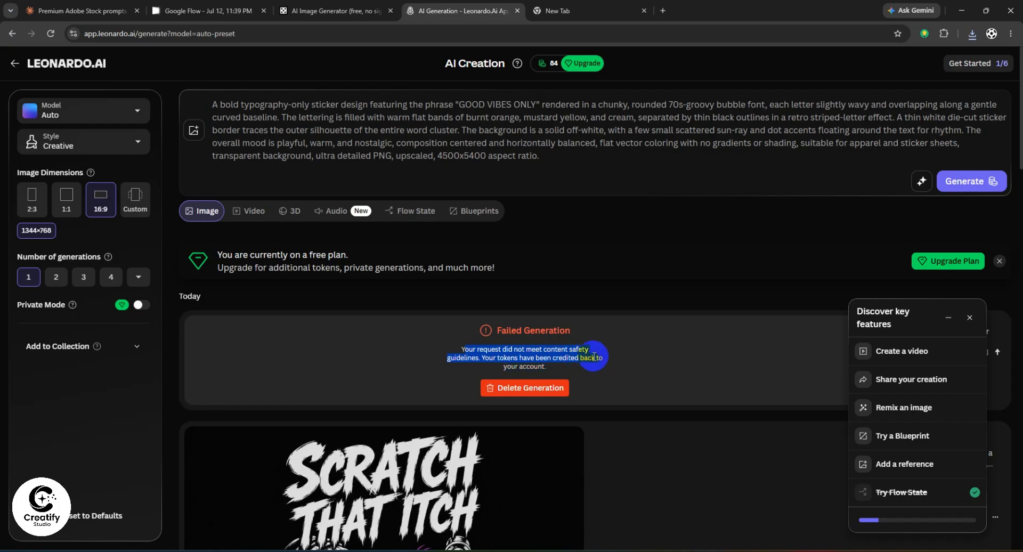
pyautogui.click(377, 162)
pyautogui.hotkey('ctrl', 'a')
pyautogui.hotkey('ctrl', 'v')
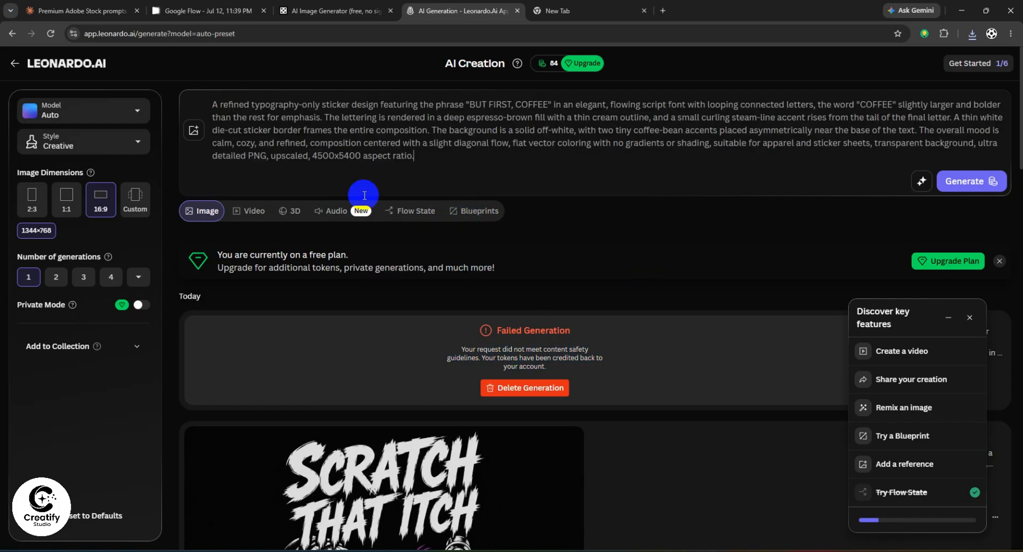
pyautogui.click(964, 181)
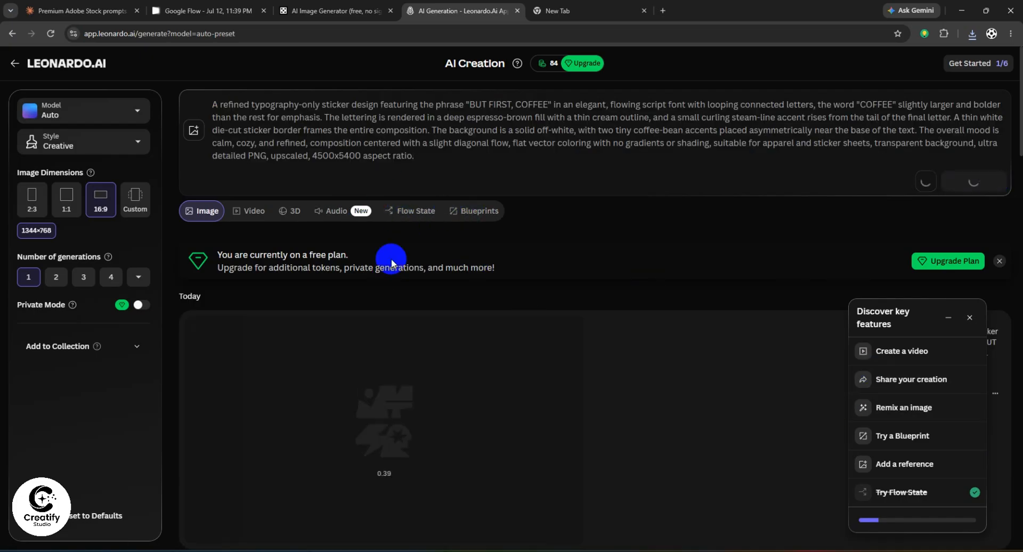
# Step: Look through the open generator tabs and check the coffee sticker generation in Google Flow
pyautogui.click(587, 11)
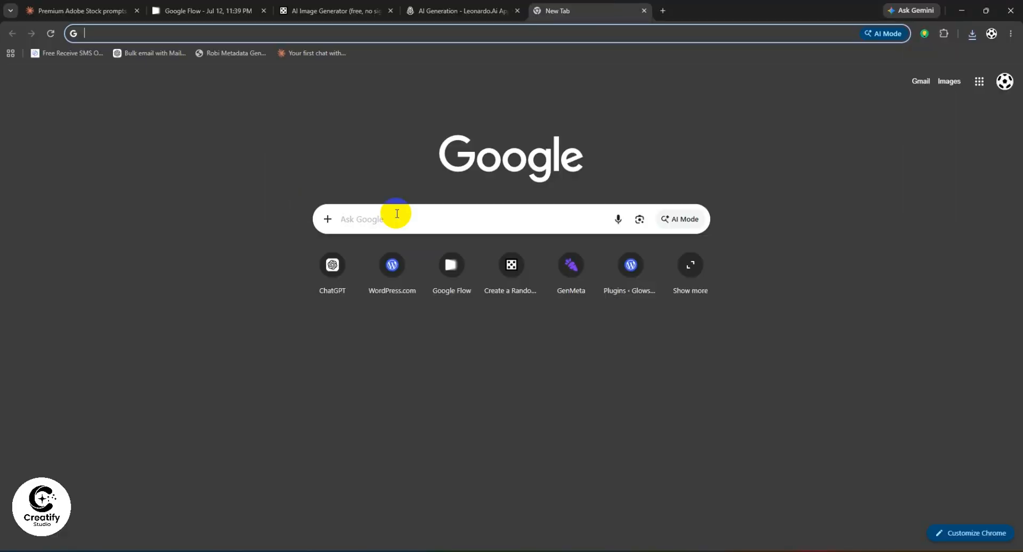
pyautogui.click(423, 6)
pyautogui.click(315, 8)
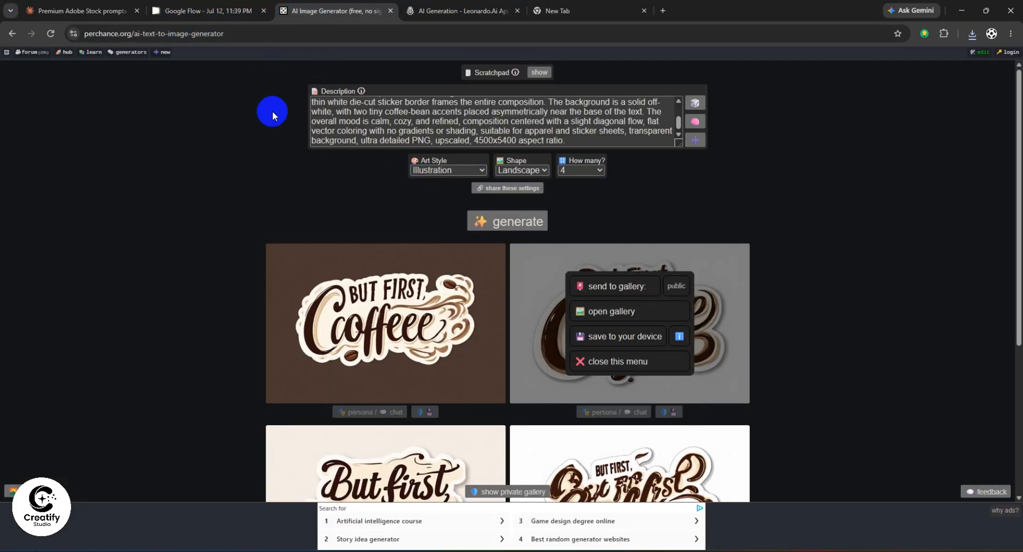
pyautogui.click(250, 8)
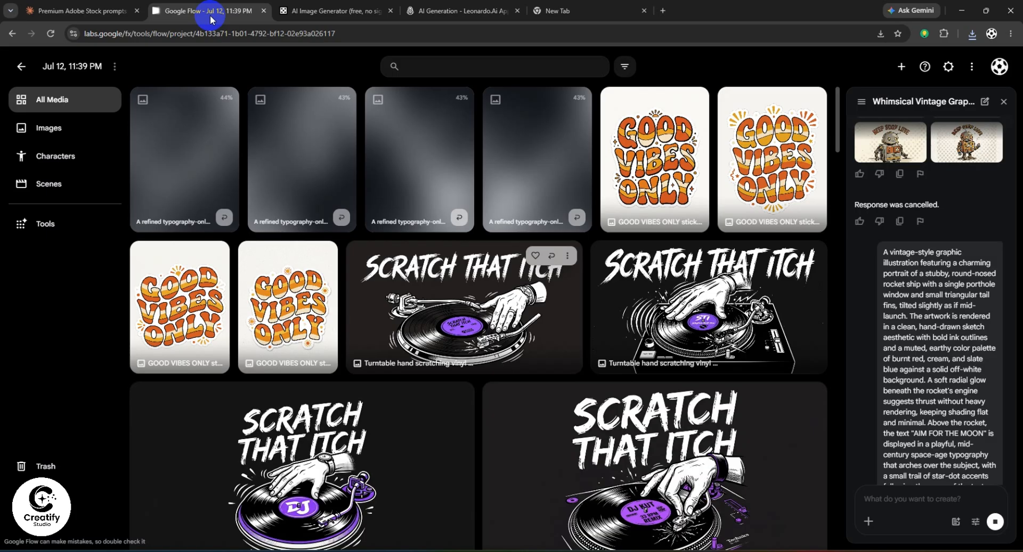
# Step: Switch to the Claude chat and copy the full Gothic Grunge Statement prompt for "NOT TODAY"
pyautogui.click(88, 5)
pyautogui.scroll(-5, 353, 331)
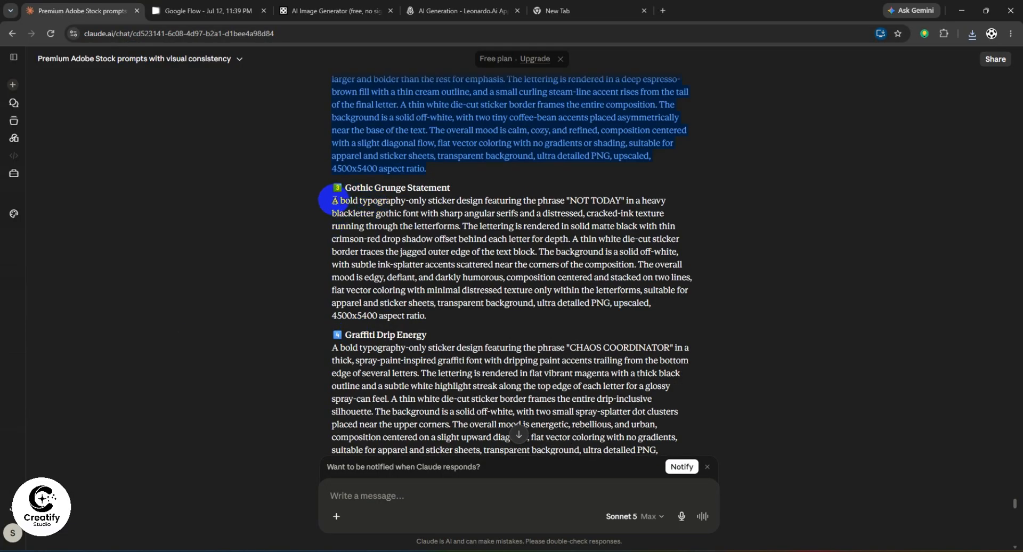
pyautogui.moveTo(334, 200); pyautogui.dragTo(461, 318)
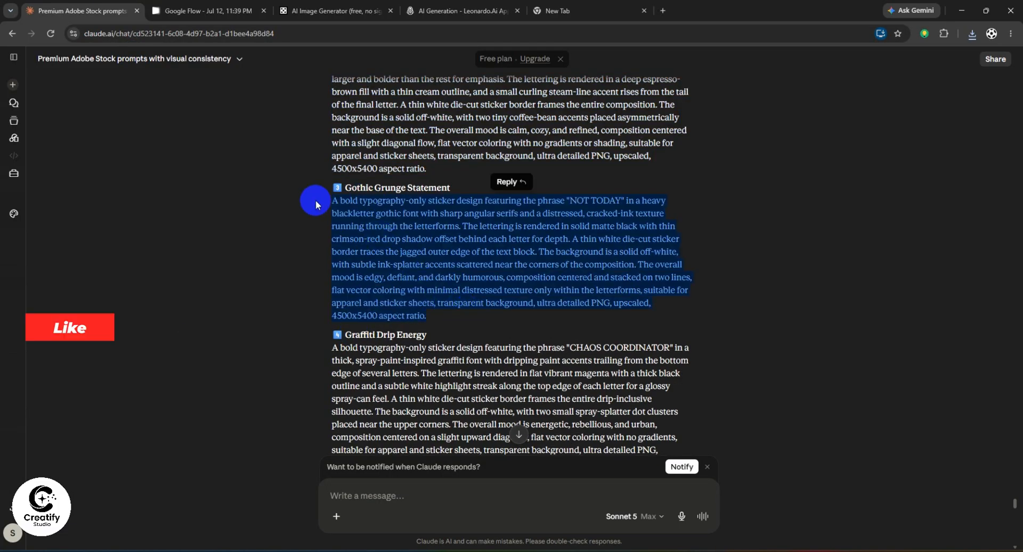
# Step: Switch to Google Flow and submit the copied "NOT TODAY" gothic sticker prompt
pyautogui.click(206, 21)
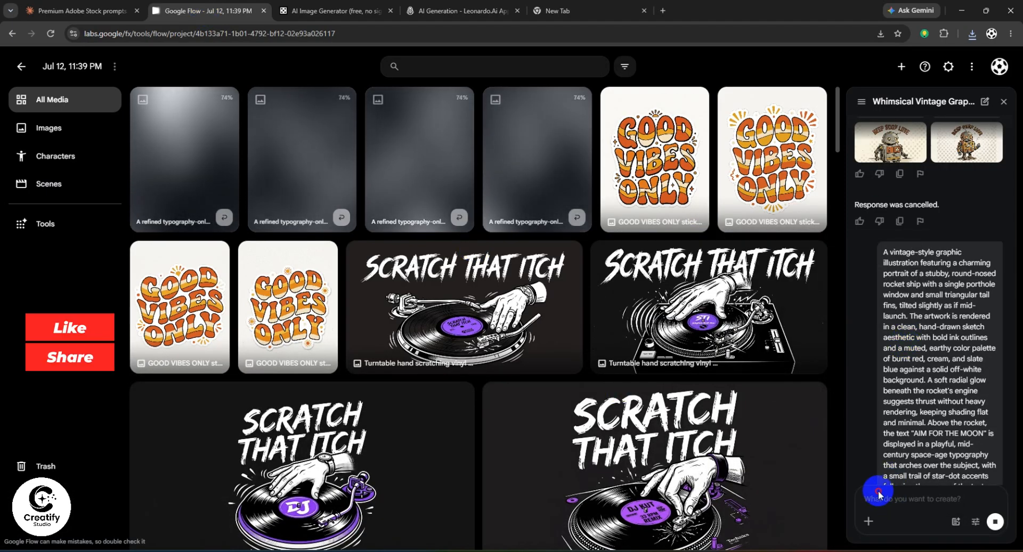
pyautogui.click(911, 498)
pyautogui.hotkey('ctrl', 'v')
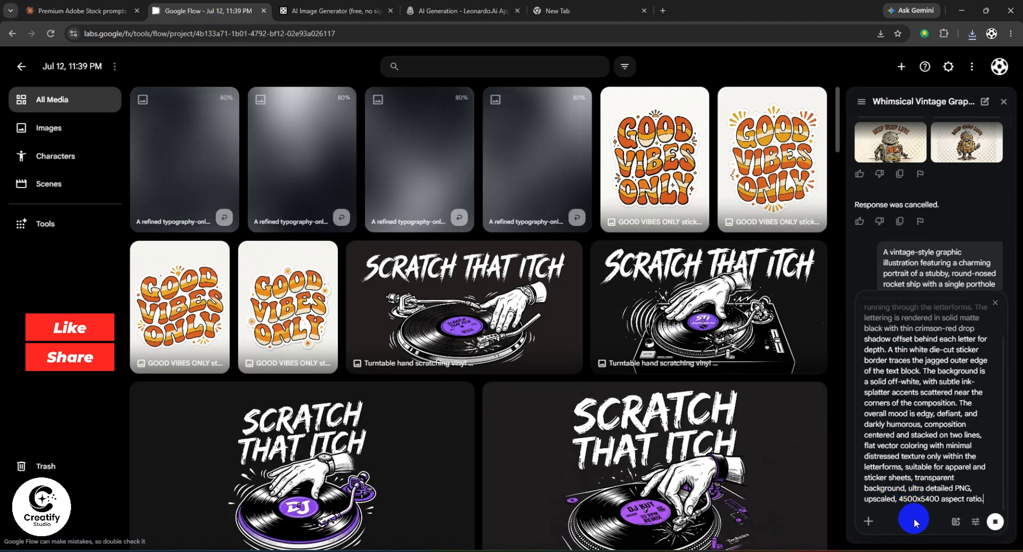
pyautogui.click(995, 522)
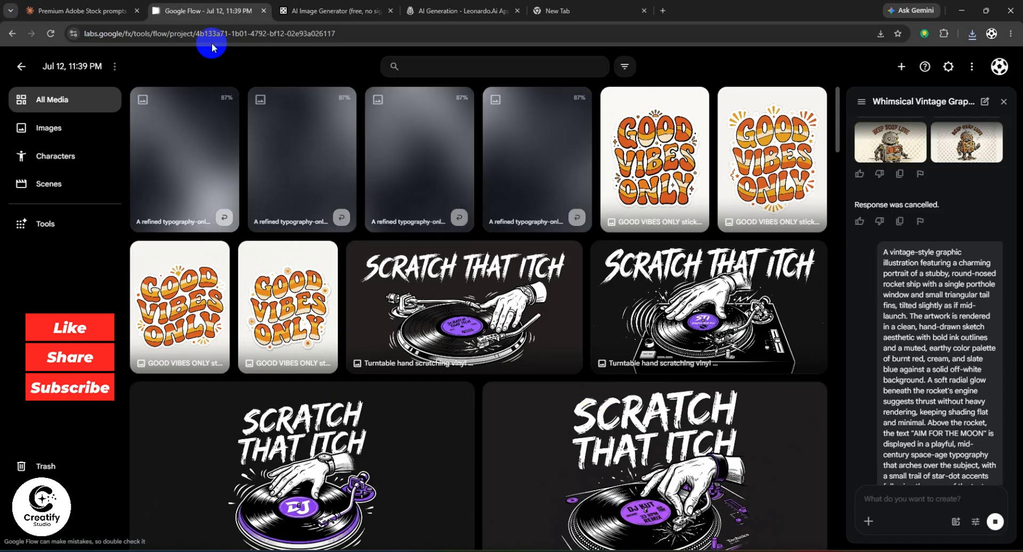
# Step: Switch to Perchance, enter the copied "NOT TODAY" gothic sticker prompt as the description and generate a batch of images
pyautogui.click(336, 10)
pyautogui.hotkey('ctrl', 'v')
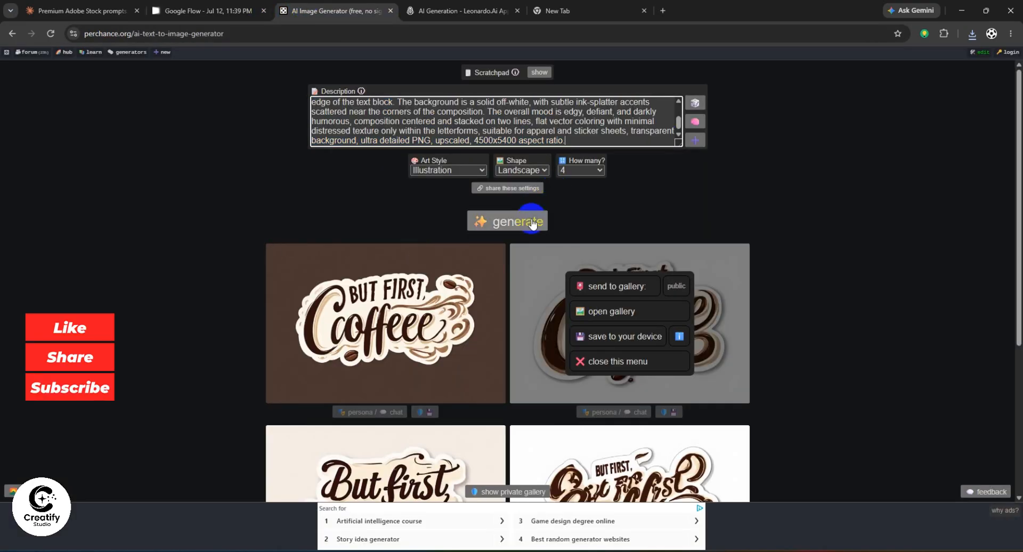
pyautogui.click(509, 220)
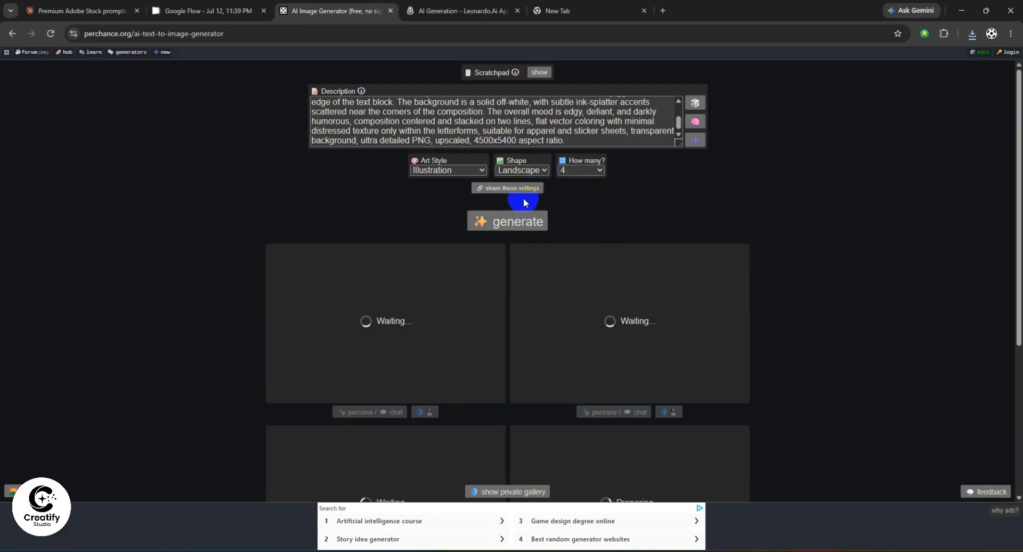
# Step: Switch to Leonardo.Ai and examine the generated "BUT FIRST, COFFEE" sticker along with its earlier generations
pyautogui.click(426, 10)
pyautogui.scroll(-4, 434, 128)
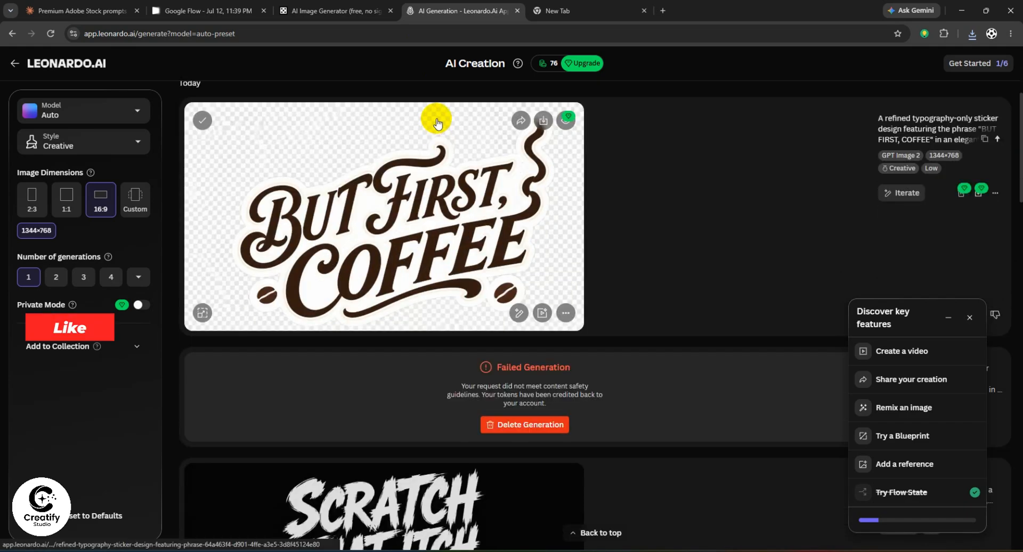
pyautogui.scroll(4, 433, 114)
pyautogui.click(579, 7)
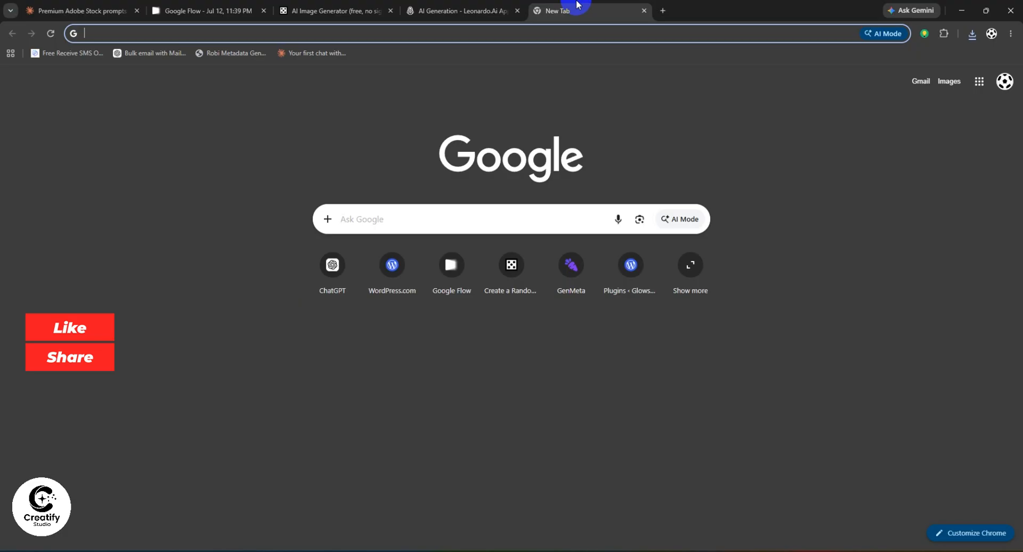
pyautogui.click(468, 9)
pyautogui.click(547, 13)
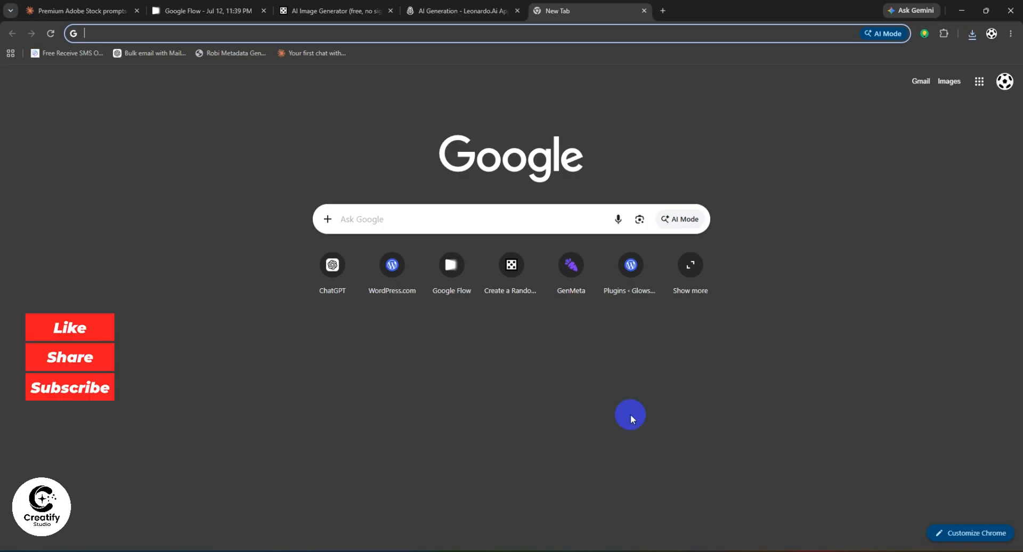
pyautogui.click(461, 11)
pyautogui.scroll(-4, 583, 170)
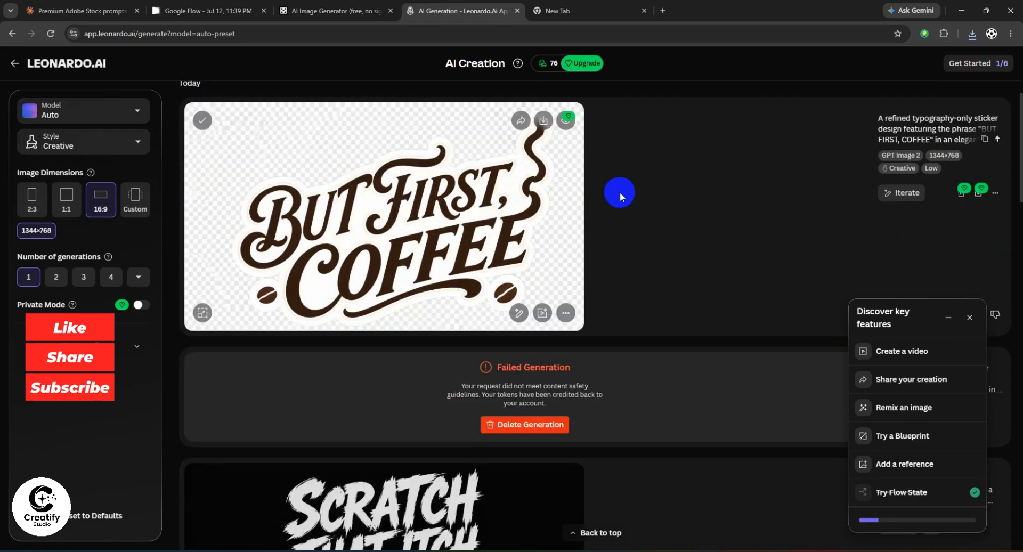
pyautogui.scroll(4, 619, 196)
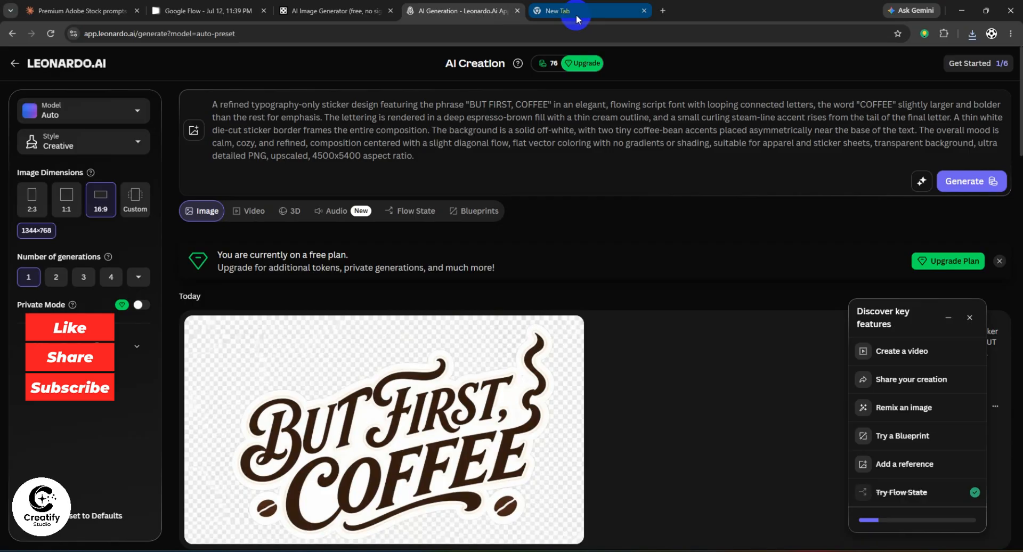
pyautogui.moveTo(576, 19)
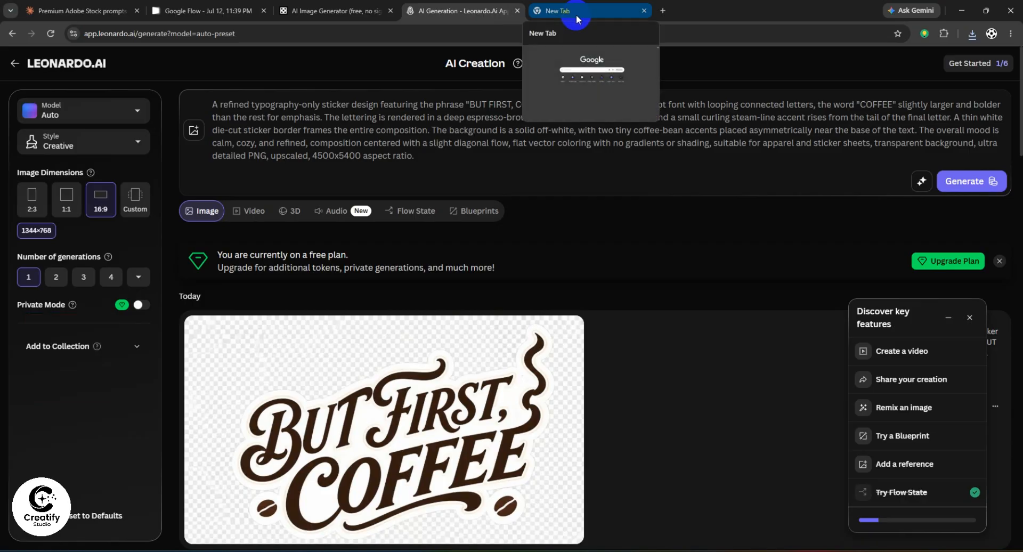
pyautogui.click(575, 10)
pyautogui.click(449, 4)
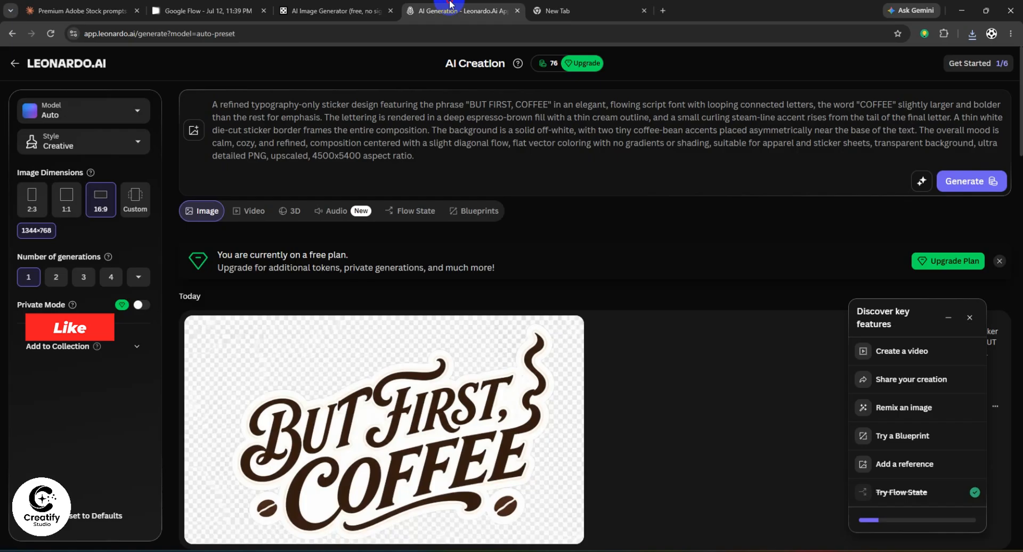
# Step: Return to Perchance and look over the generated "NOT TODAY" sticker images
pyautogui.click(336, 11)
pyautogui.scroll(-4, 647, 212)
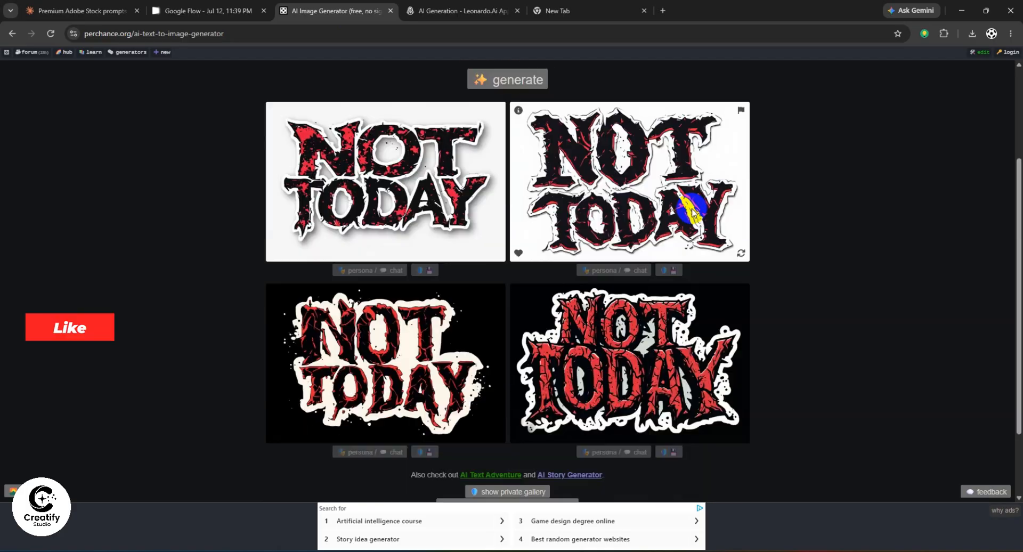
pyautogui.scroll(4, 677, 231)
pyautogui.click(694, 260)
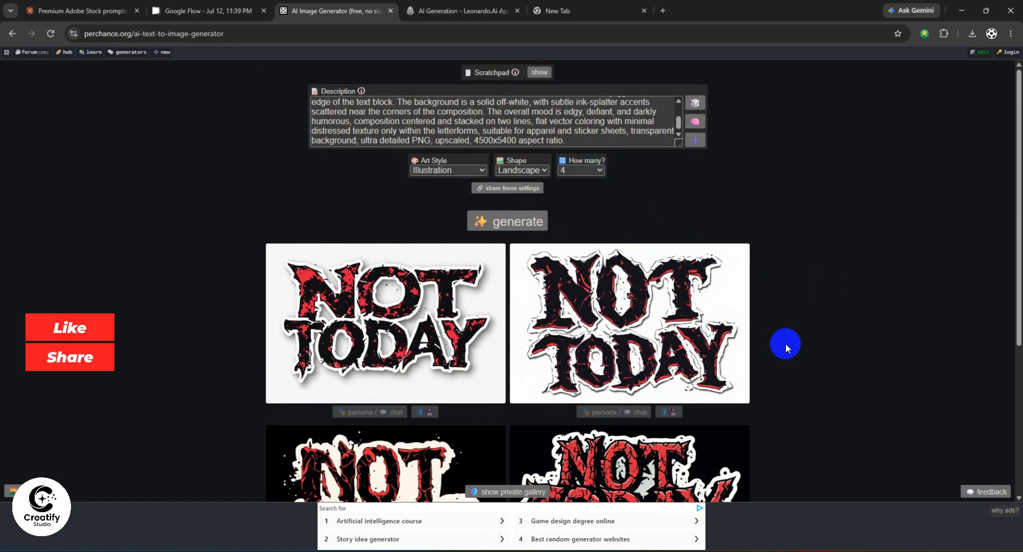